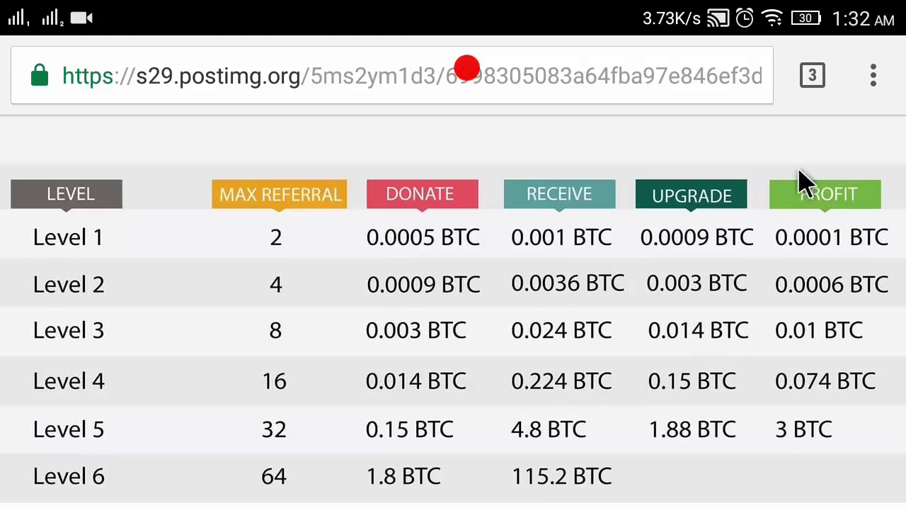
- Show Chrome's overview of the three open tabs: BTChamp, the level table image, and the block explorer
left_click(812, 77)
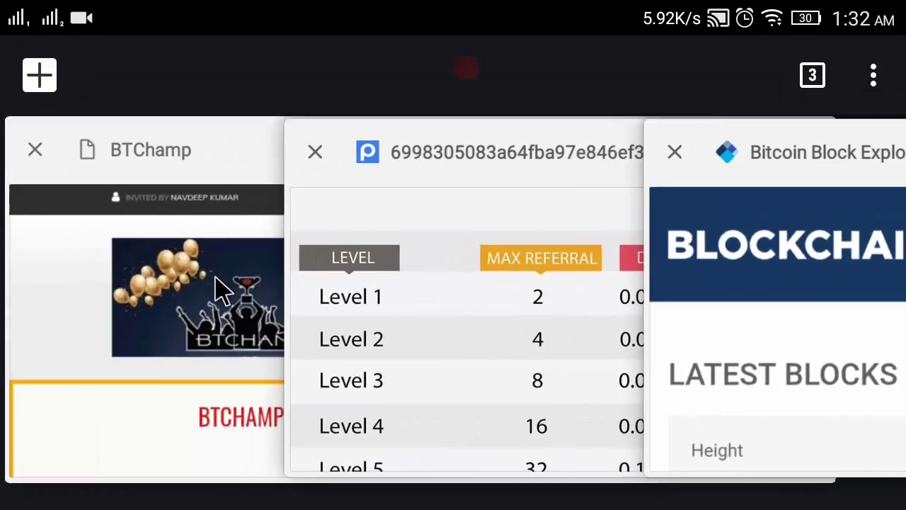
- Switch to the BTChamp tab so btchamp.com fills the screen
left_click(216, 290)
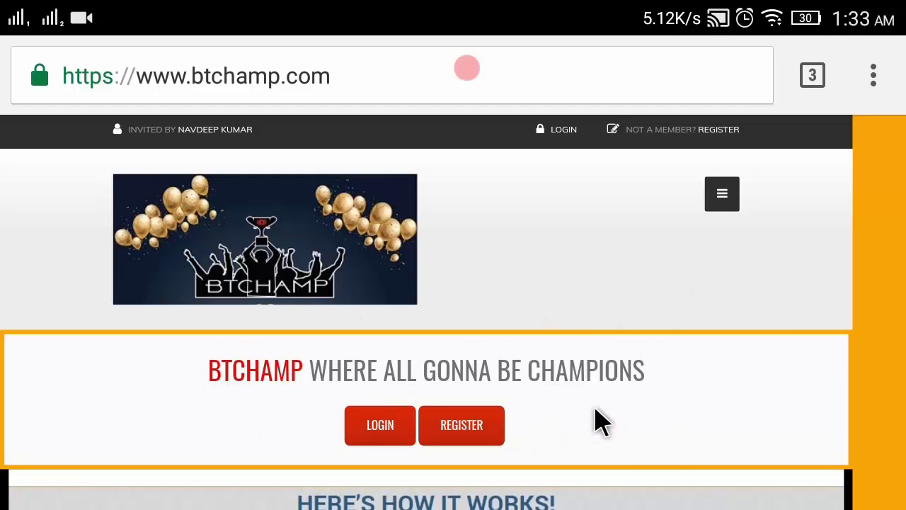
- Go to BTChamp's account registration page from REGISTER on the home page
left_click(474, 434)
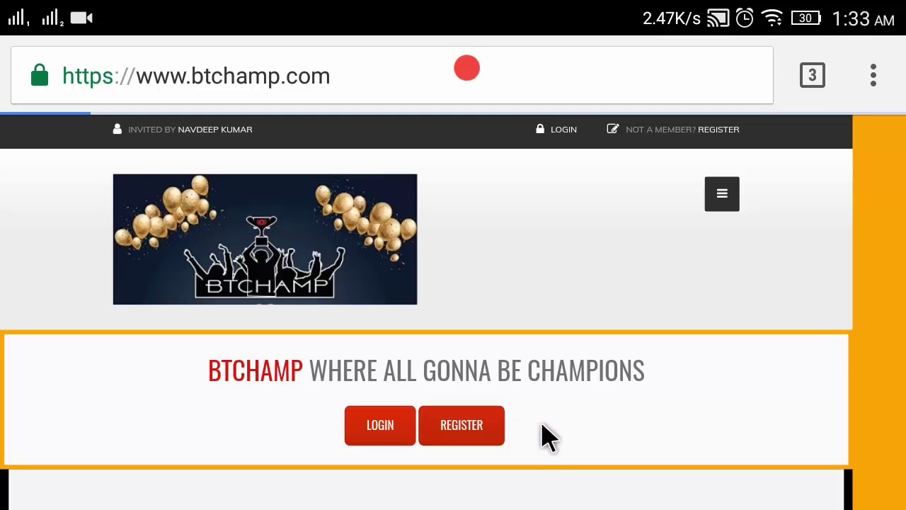
left_click_drag(542, 425, 505, 364)
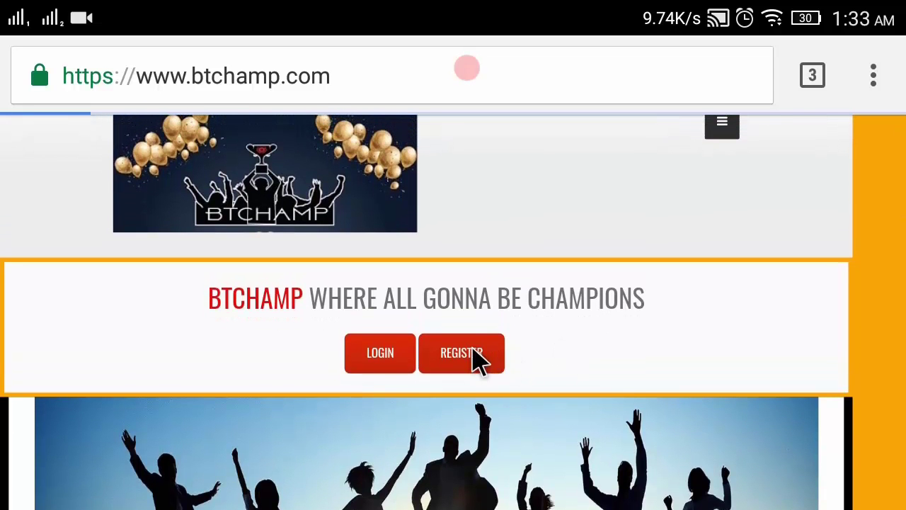
left_click(488, 363)
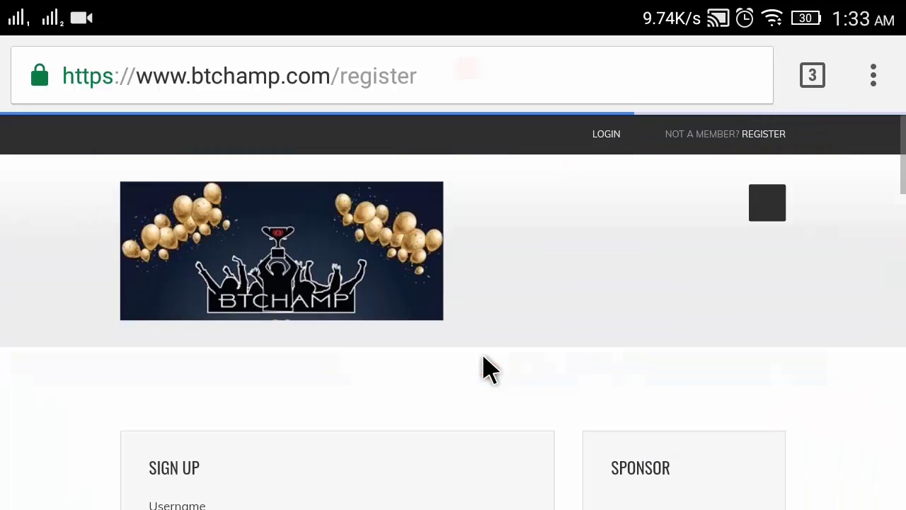
- Scroll through the empty SIGN UP form and back to the top
left_click_drag(483, 371, 517, 199)
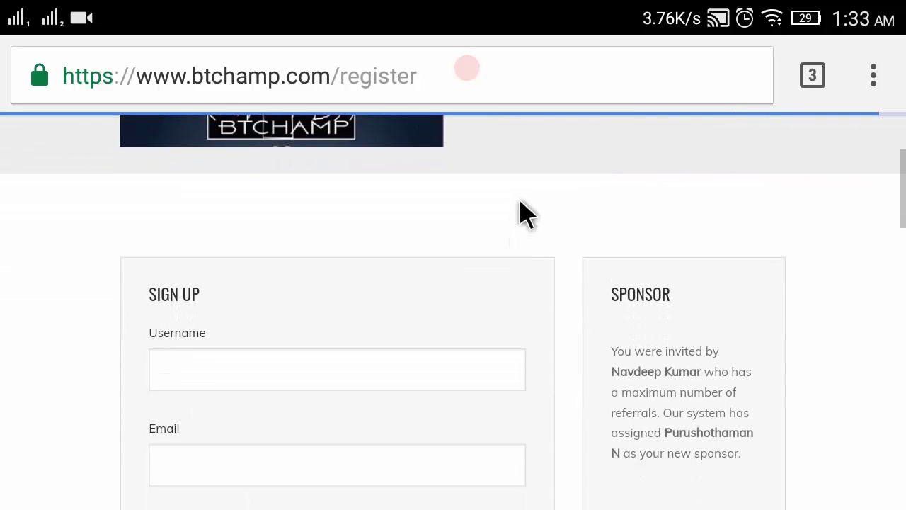
left_click_drag(551, 405, 571, 271)
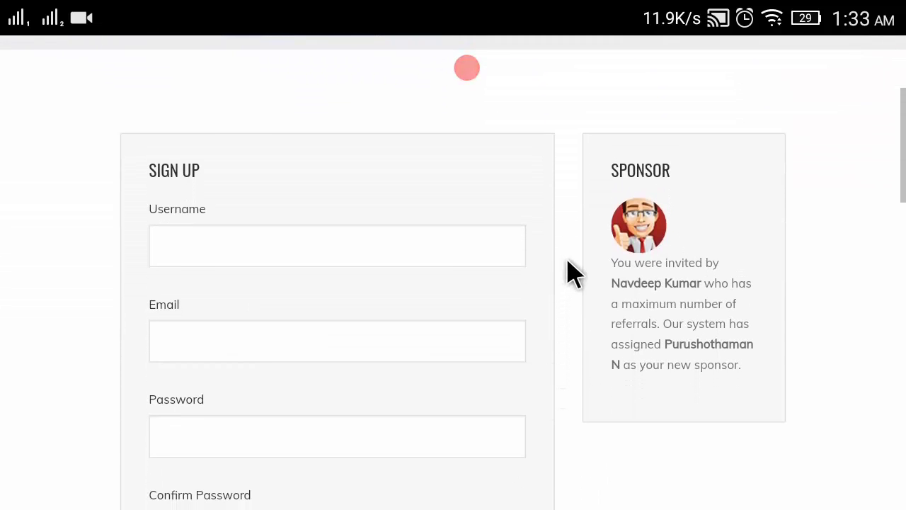
left_click_drag(471, 291, 461, 238)
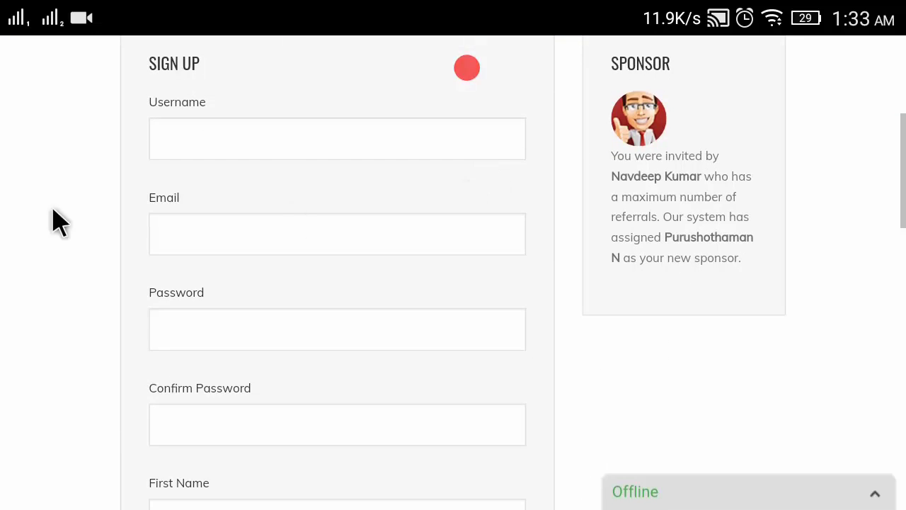
left_click_drag(246, 301, 293, 208)
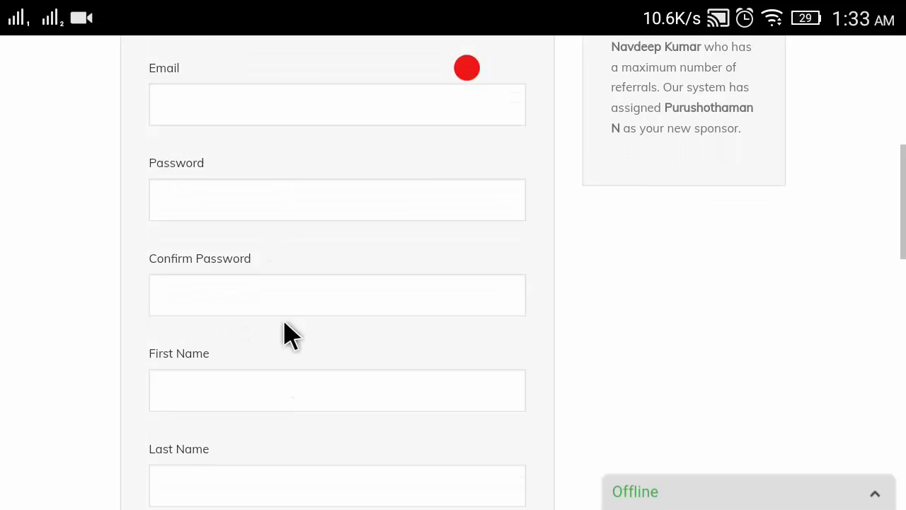
scroll(74, 383, "down", 3)
left_click_drag(587, 404, 617, 176)
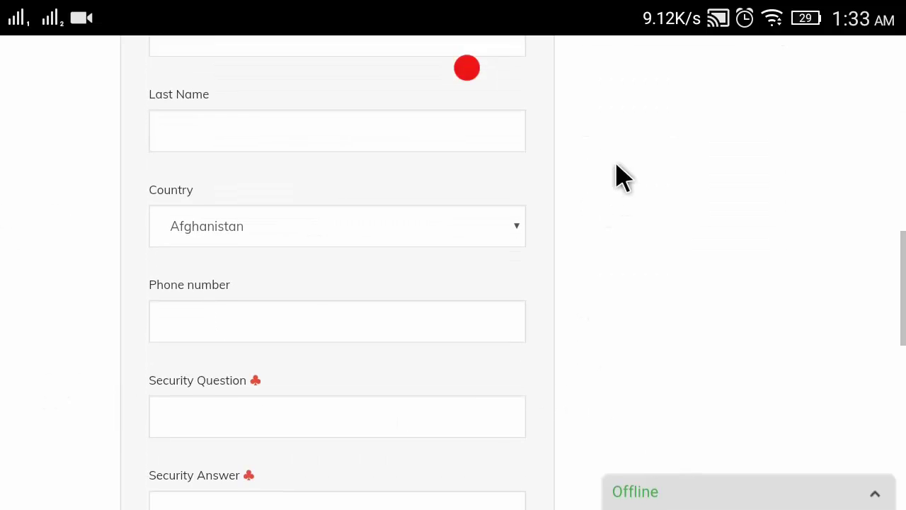
left_click_drag(562, 370, 589, 263)
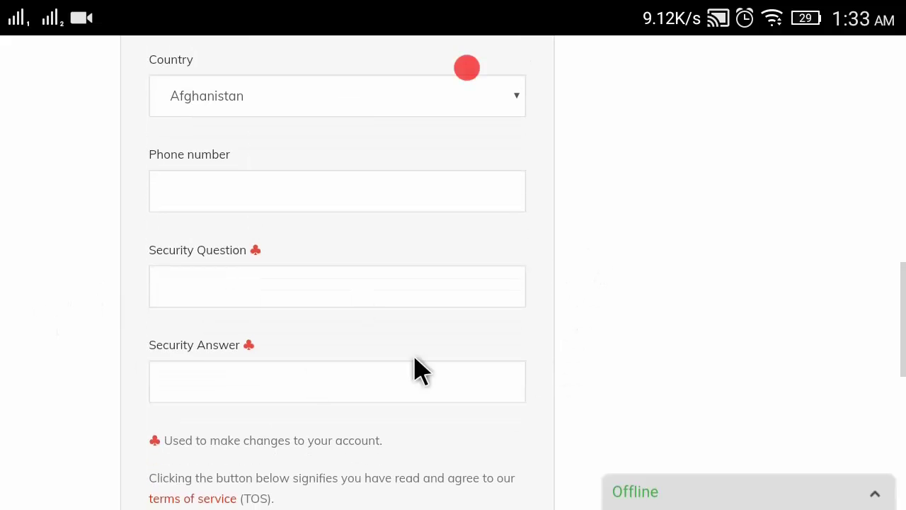
left_click_drag(589, 378, 621, 196)
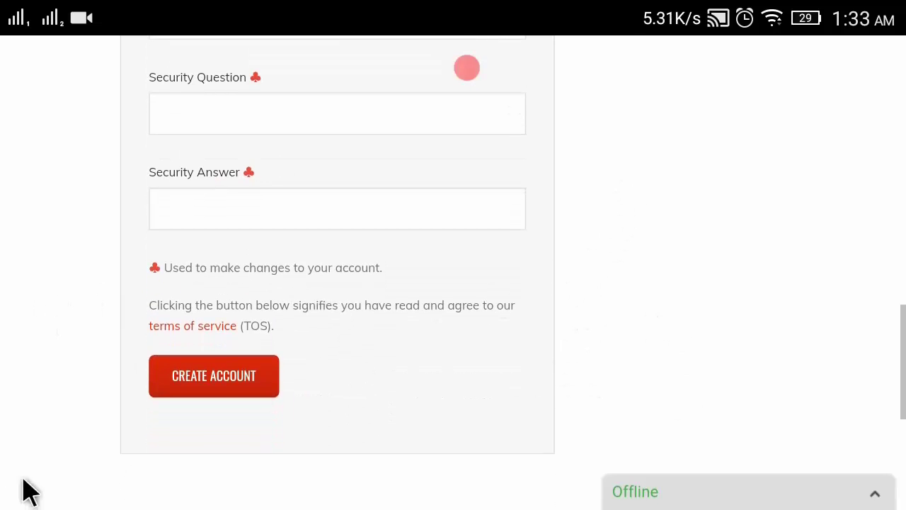
left_click_drag(531, 266, 682, 435)
left_click_drag(611, 226, 615, 409)
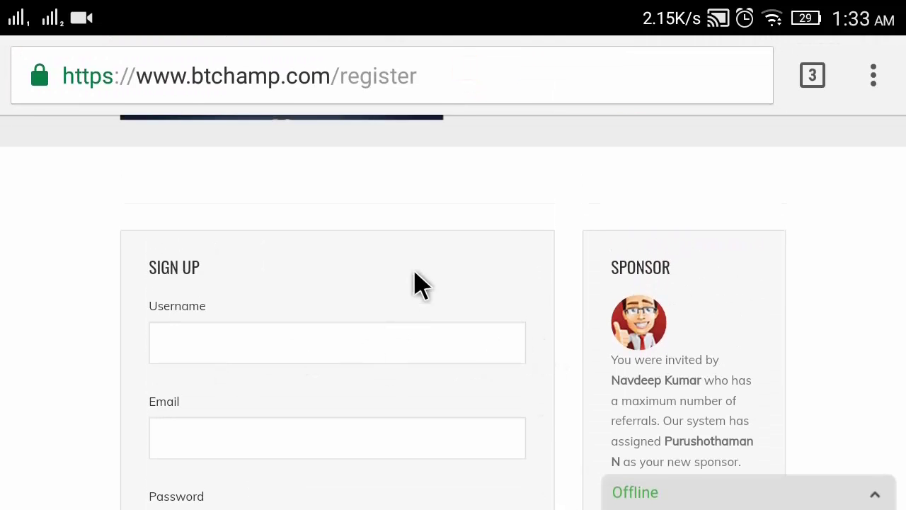
left_click_drag(419, 283, 429, 230)
left_click_drag(304, 273, 309, 231)
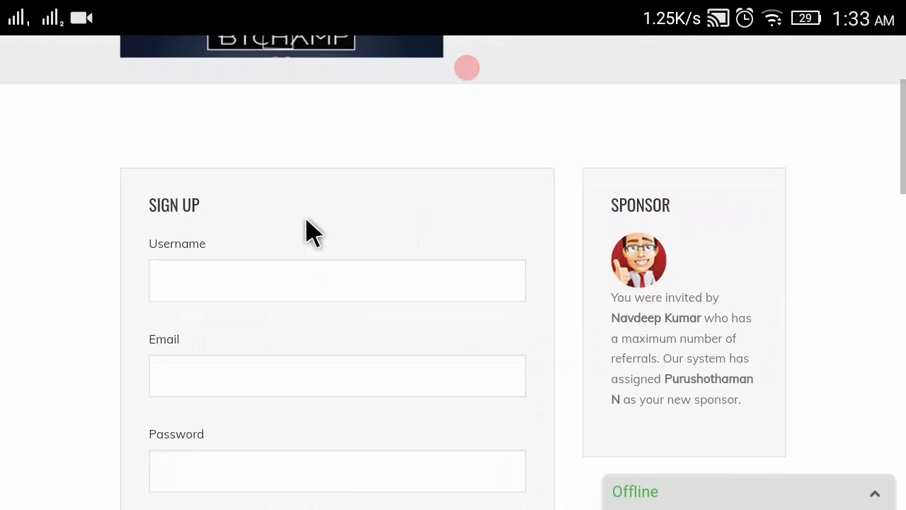
- Enter the chosen account username in the Username field
left_click(242, 262)
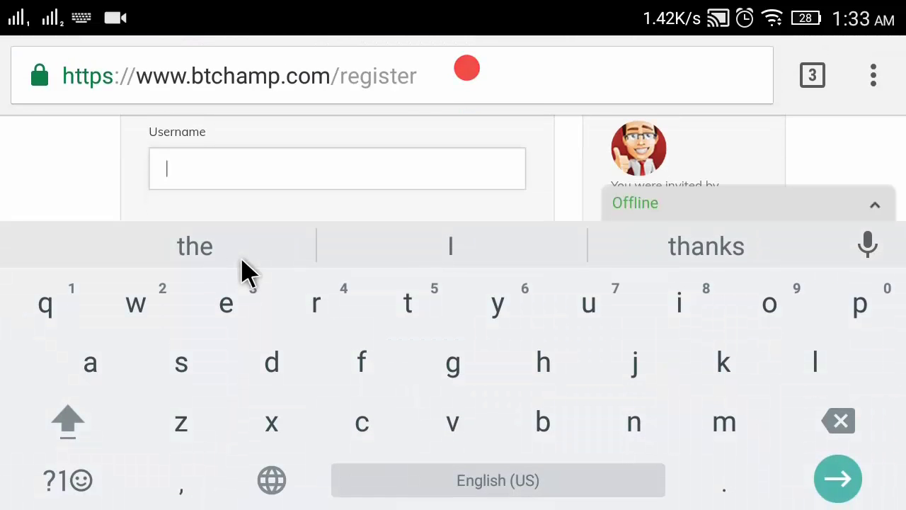
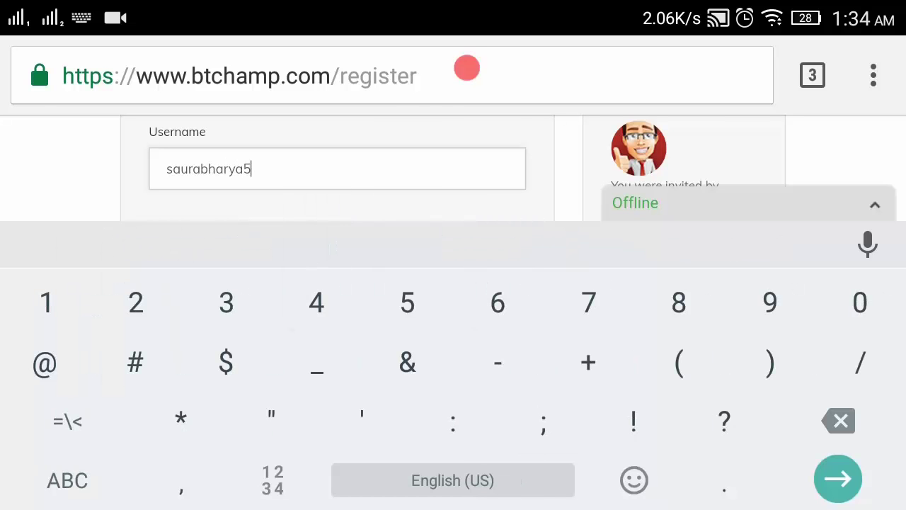
key("Escape")
- Fill in the user's Gmail address in the Email field
left_click(283, 263)
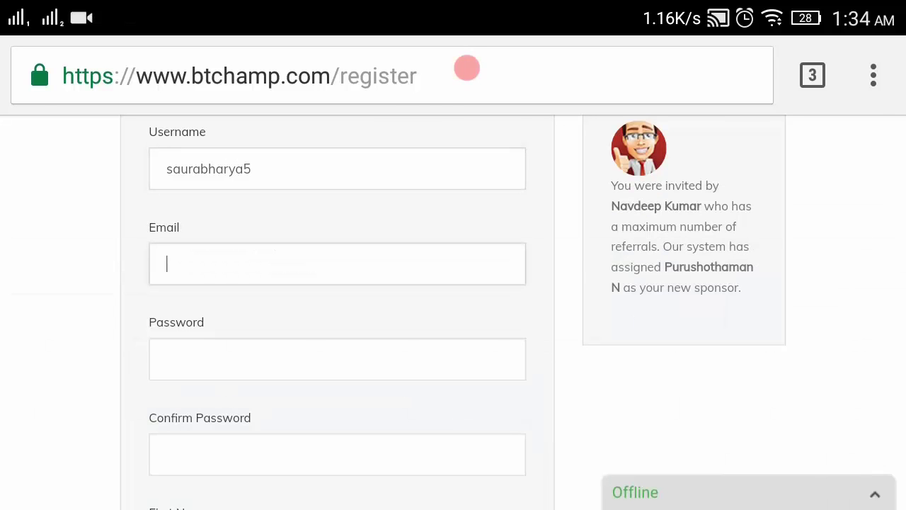
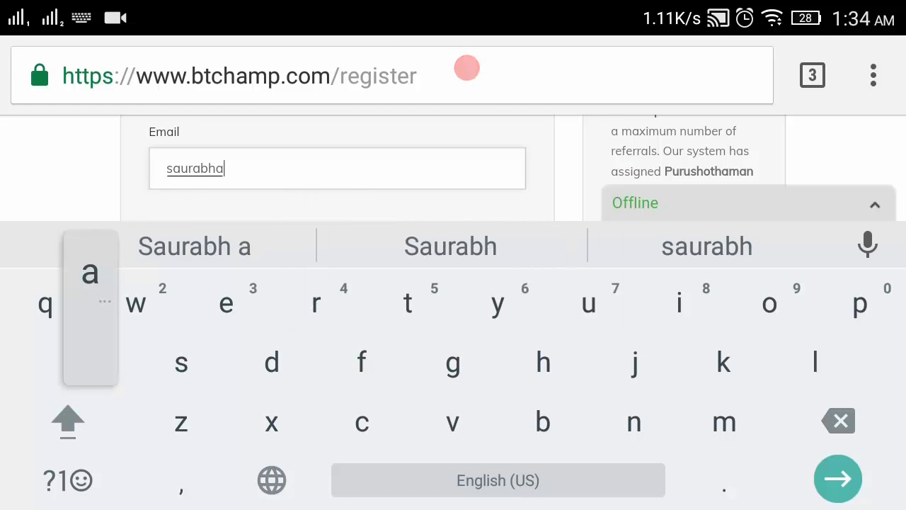
left_click(68, 480)
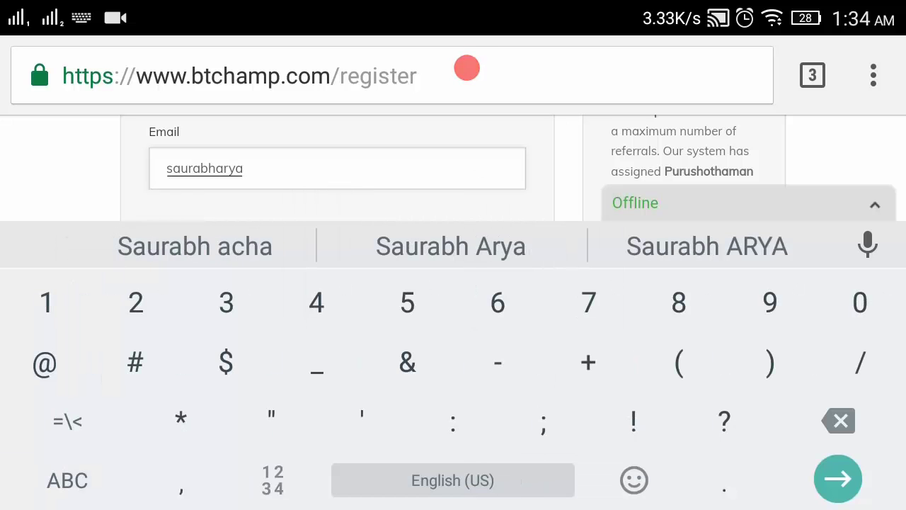
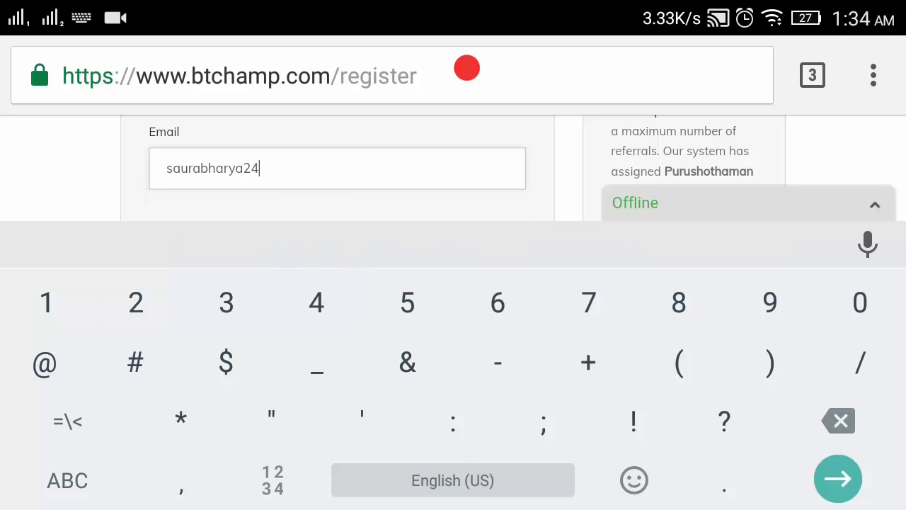
left_click(68, 480)
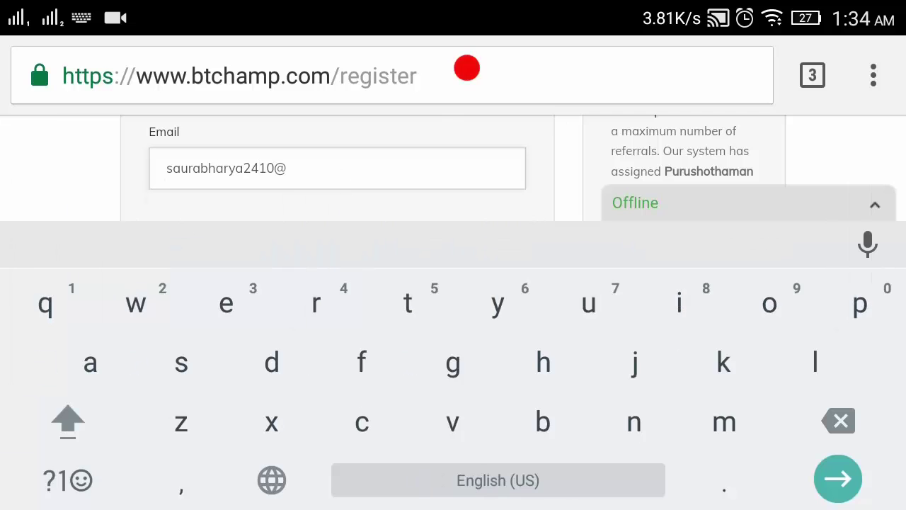
type("gma")
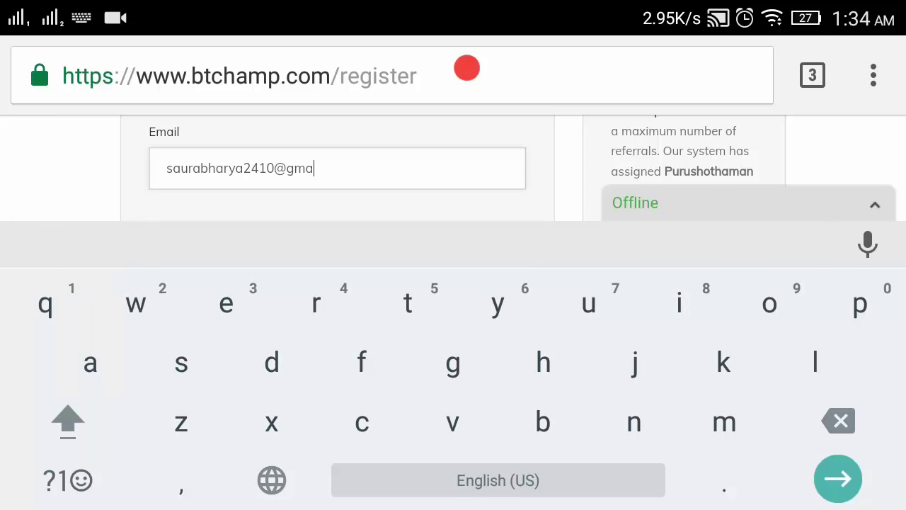
type("il.c")
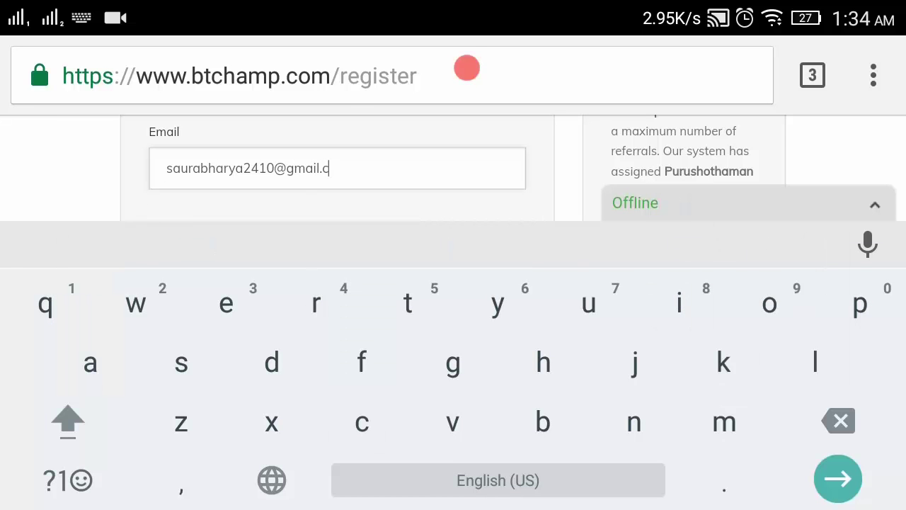
type("om")
key("Escape")
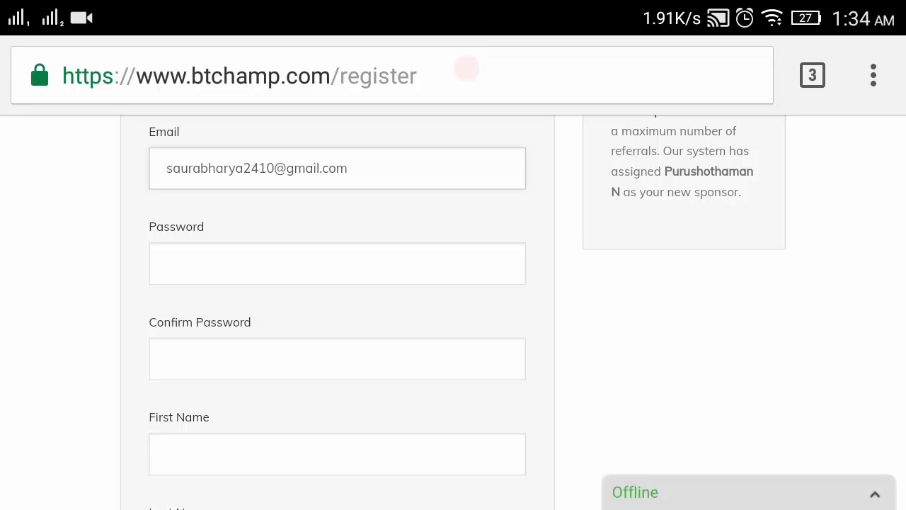
- Type the account password and repeat it in Confirm Password
left_click(244, 261)
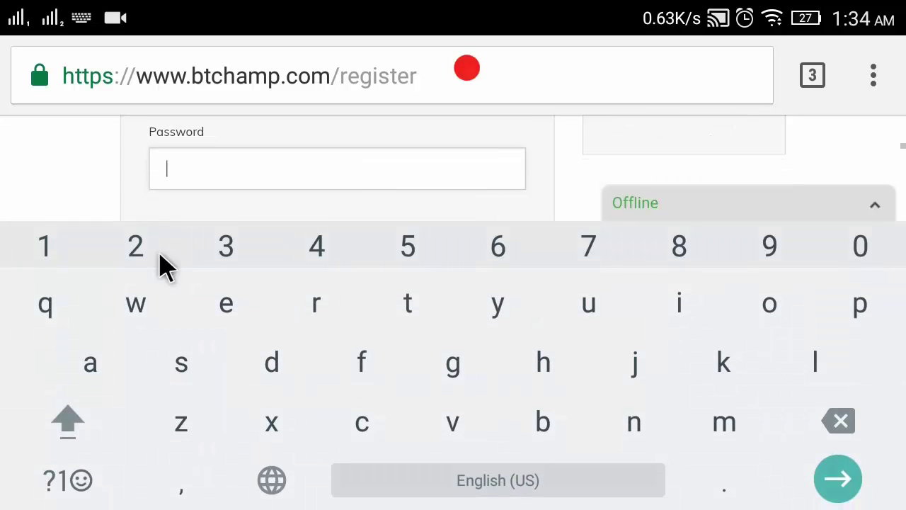
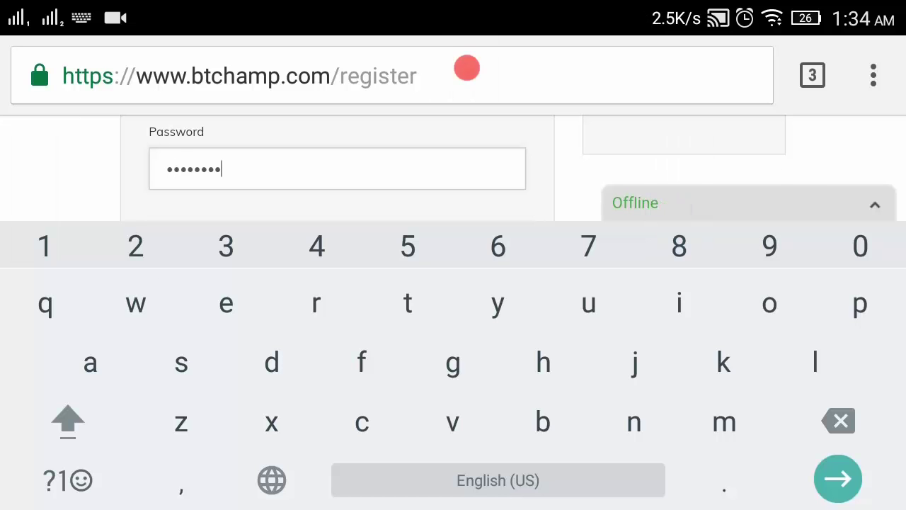
key("Escape")
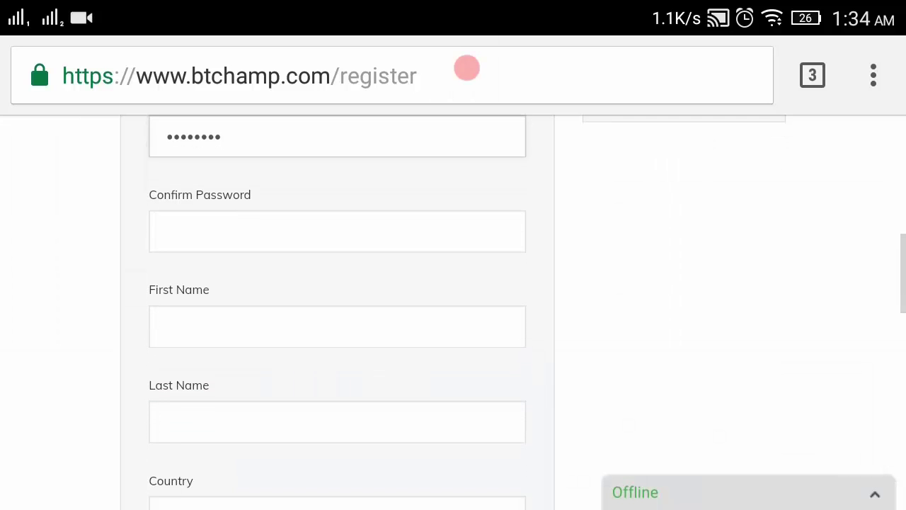
left_click(166, 246)
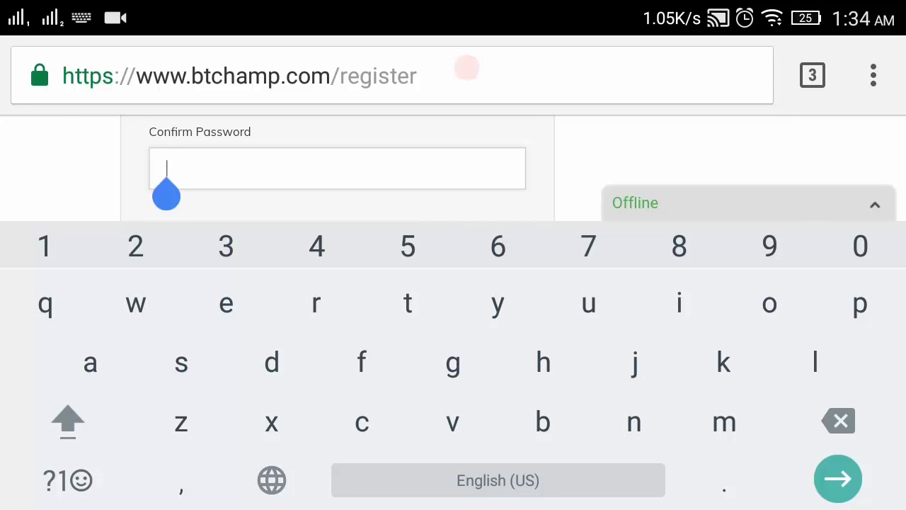
key("Escape")
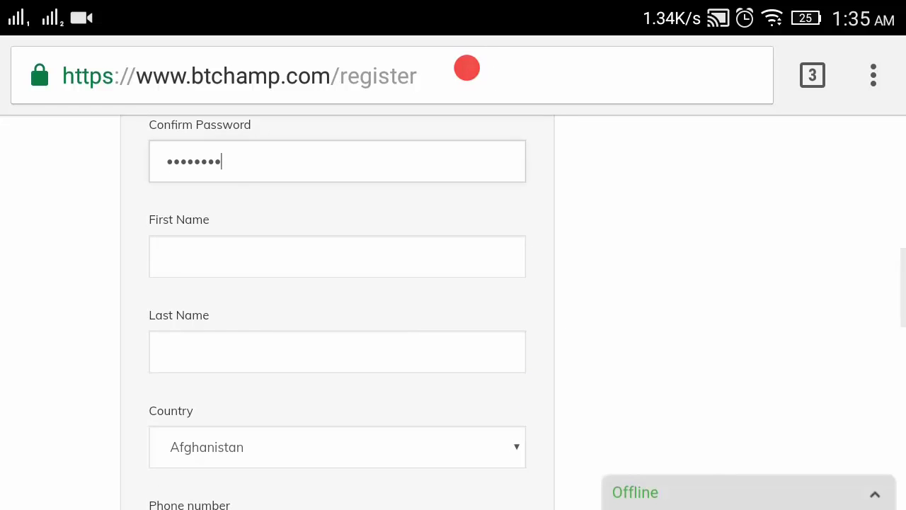
- Fill in the user's first name and last name
left_click(166, 257)
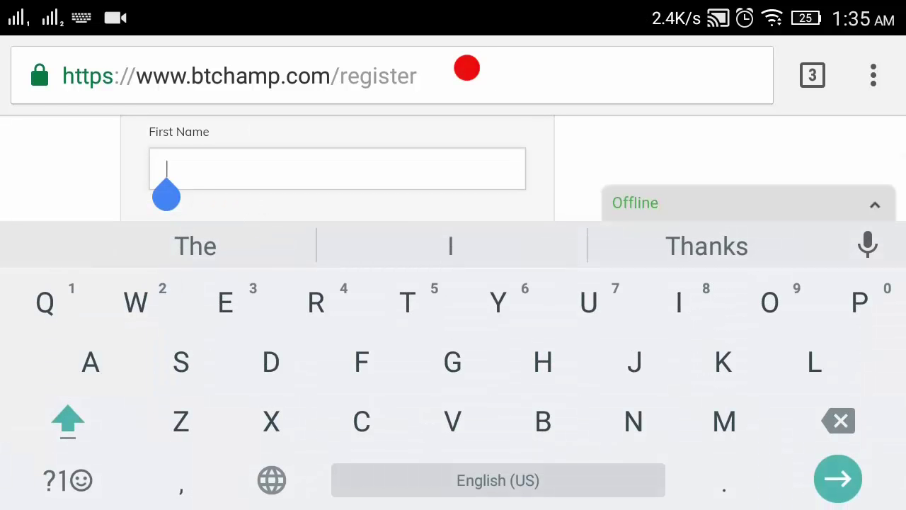
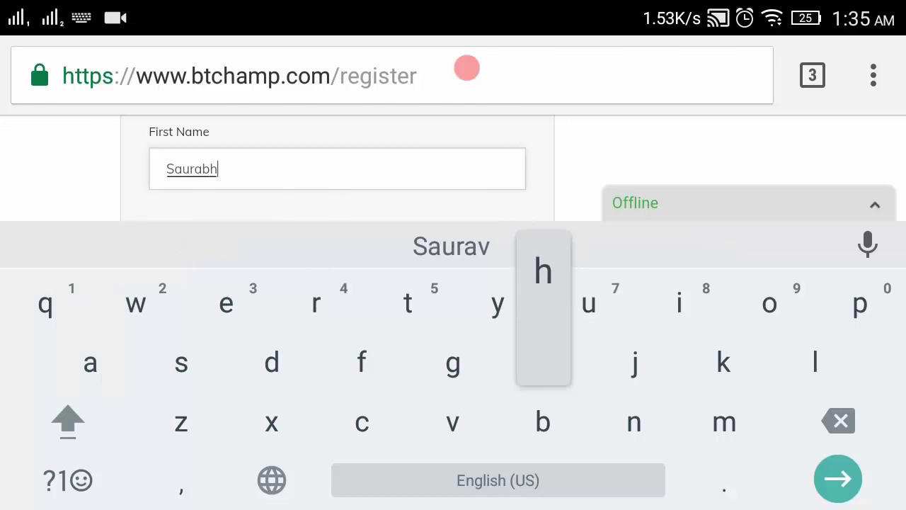
key("Escape")
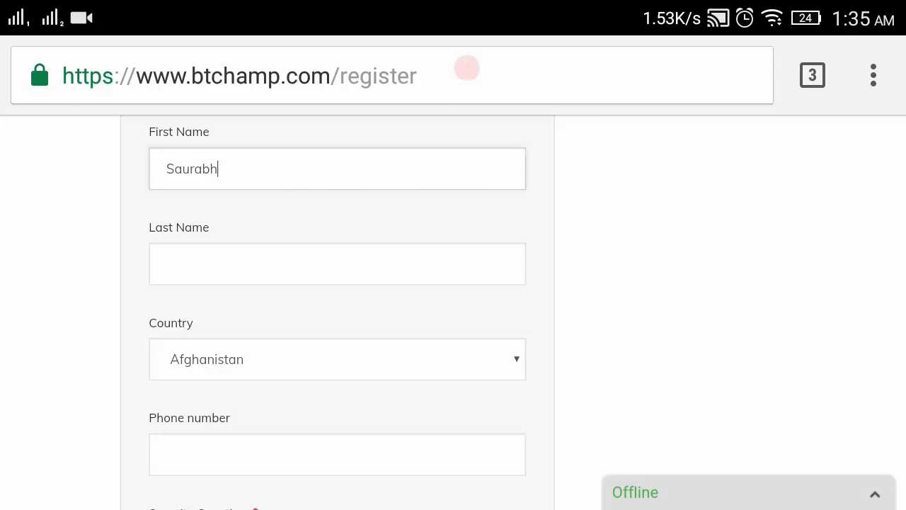
left_click(337, 263)
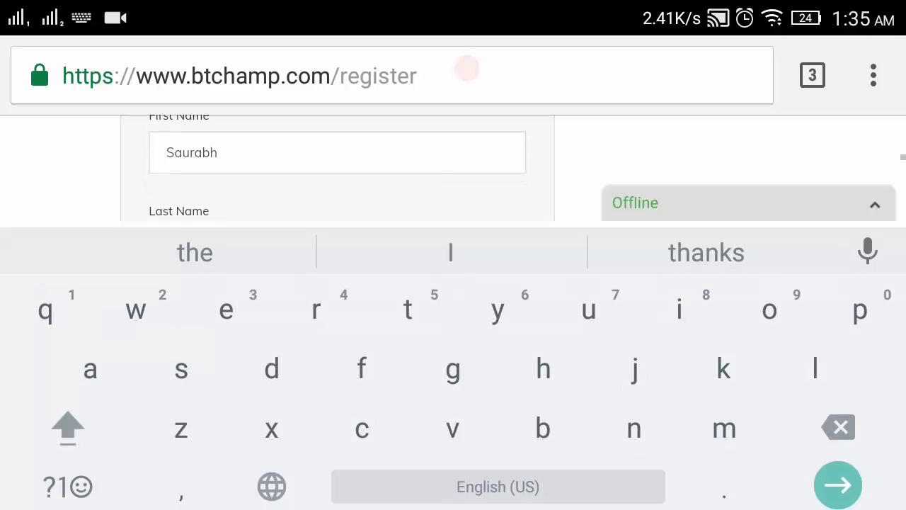
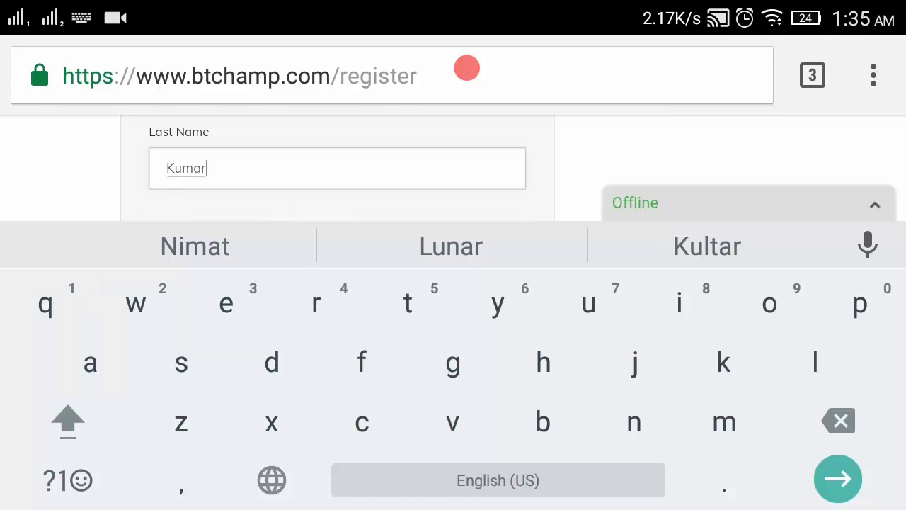
key("Escape")
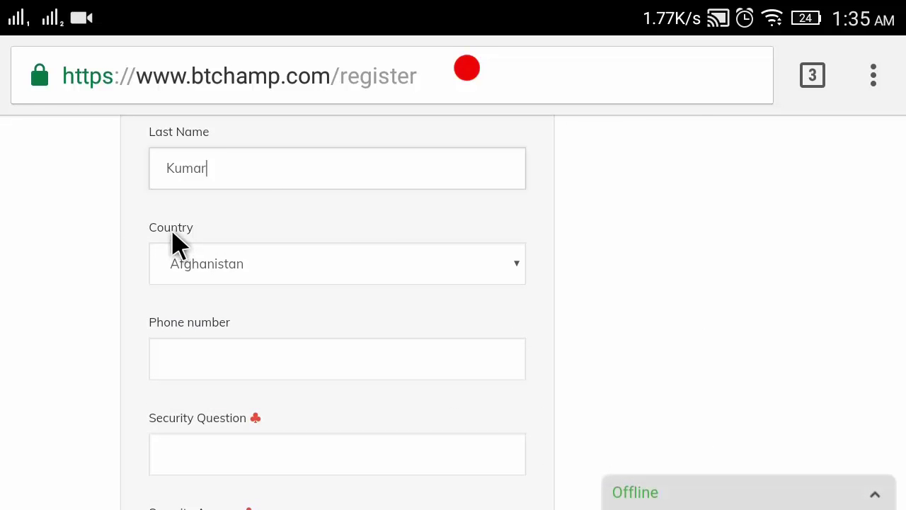
- Change the Country dropdown from Afghanistan to India
left_click(219, 276)
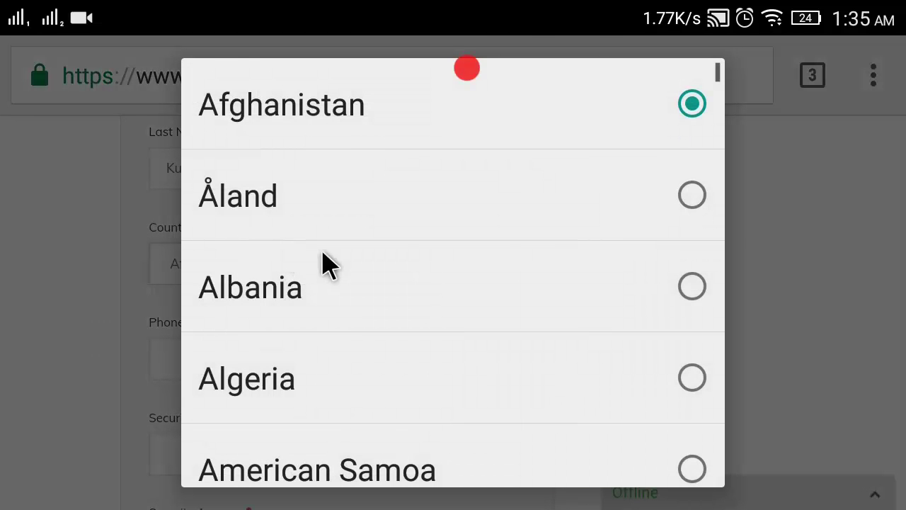
scroll(572, 165, "down", 15)
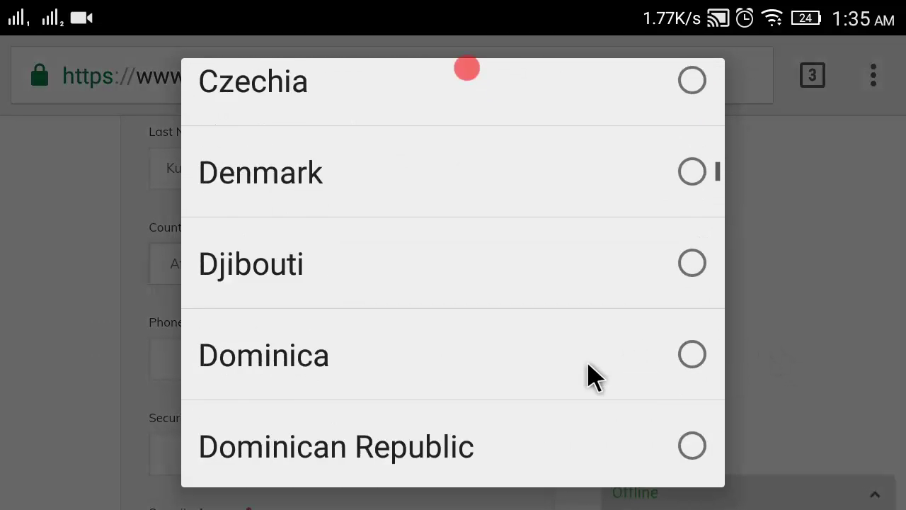
scroll(655, 186, "down", 15)
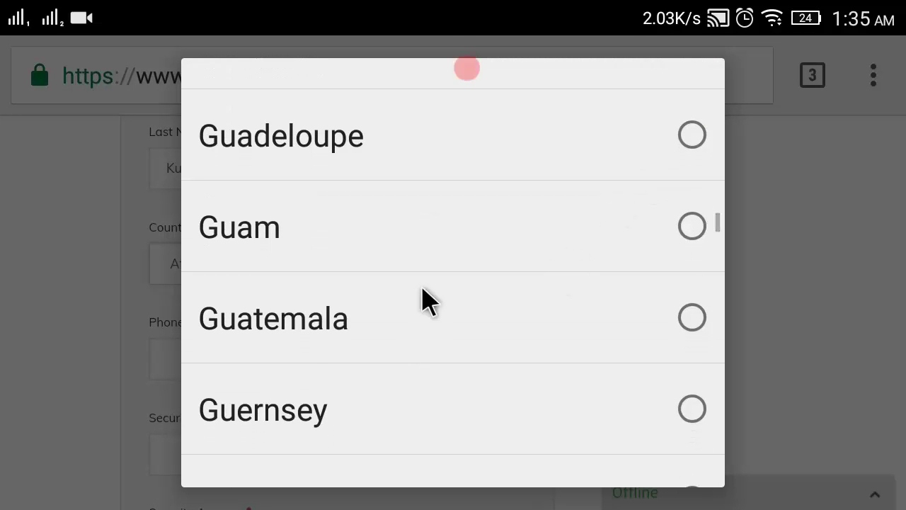
scroll(688, 354, "down", 10)
scroll(662, 259, "up", 7)
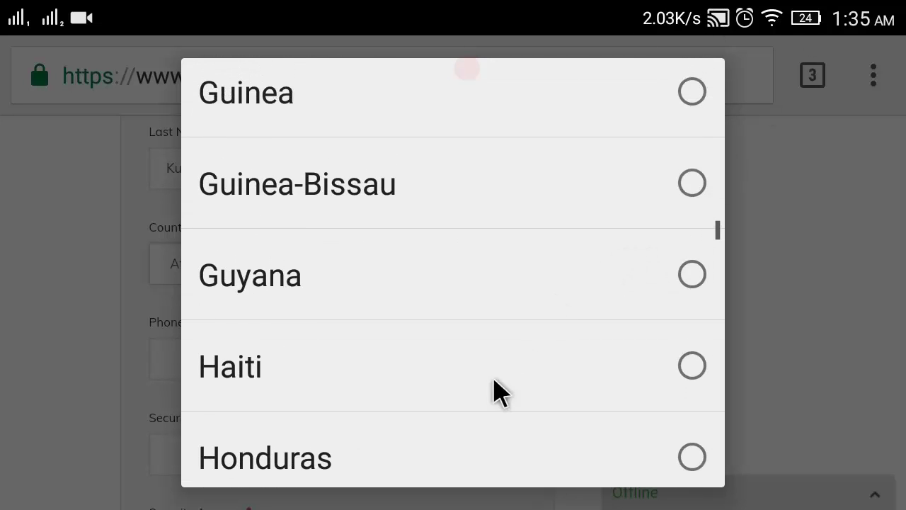
scroll(496, 390, "down", 10)
scroll(593, 263, "up", 6)
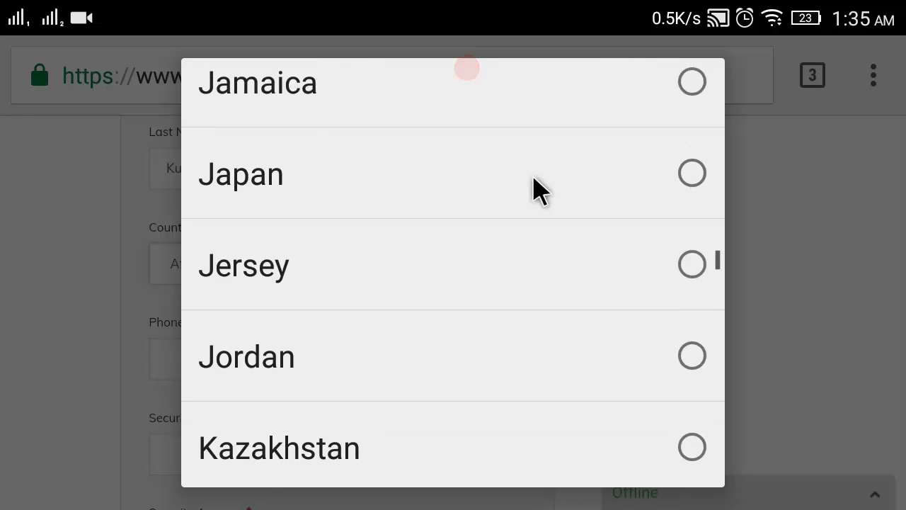
scroll(538, 190, "up", 5)
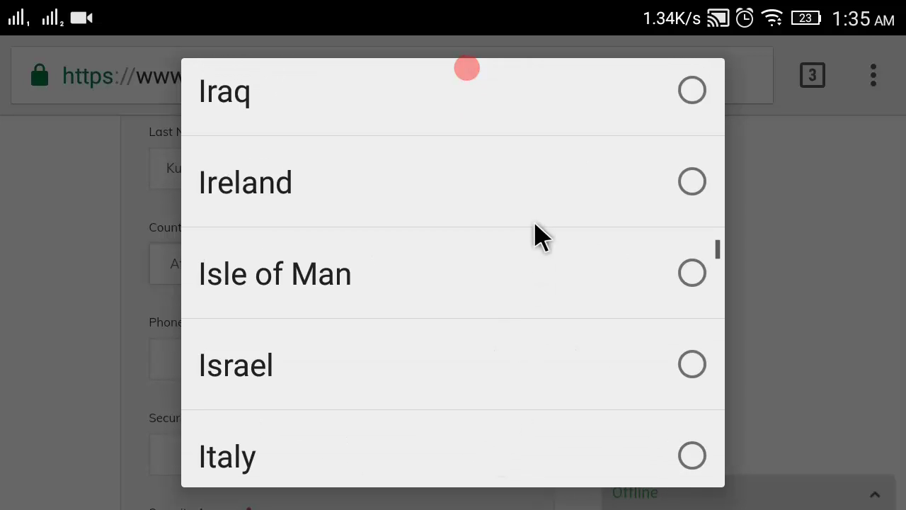
scroll(538, 237, "up", 5)
left_click(512, 298)
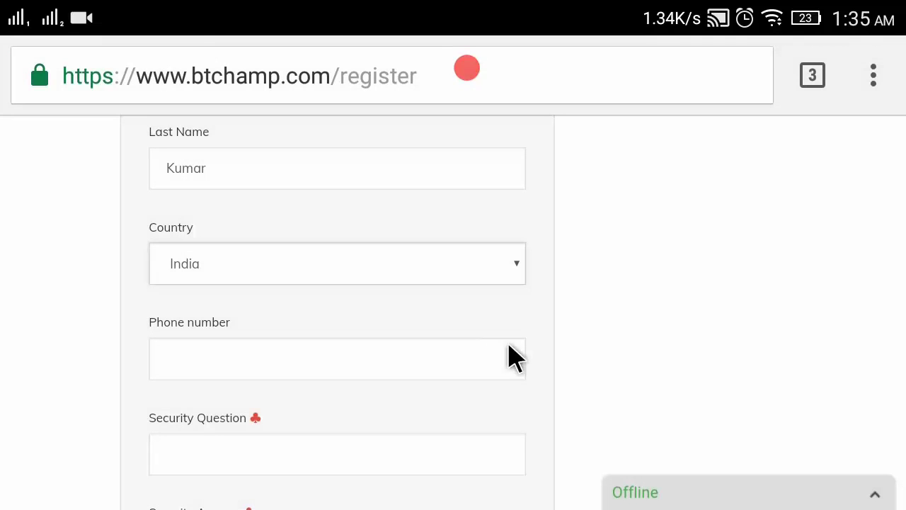
- Enter the user's phone number in the Phone number field
scroll(638, 328, "down", 3)
left_click(344, 239)
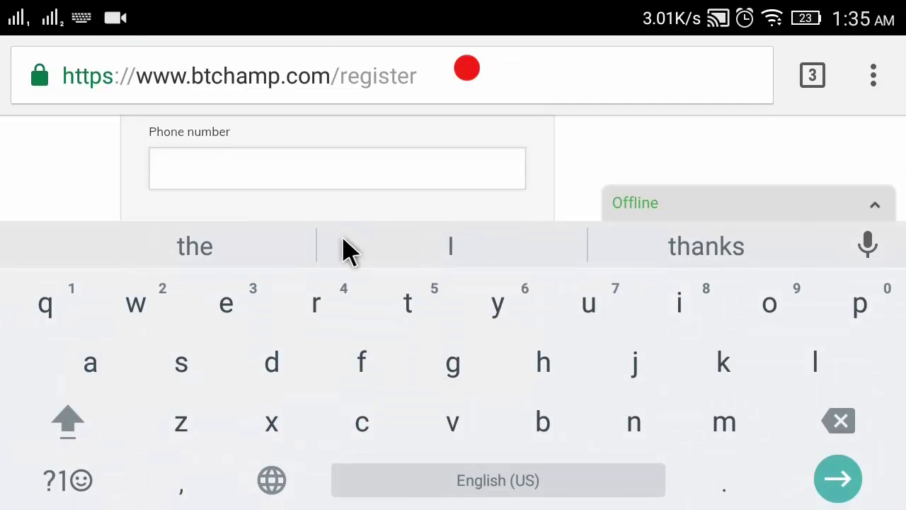
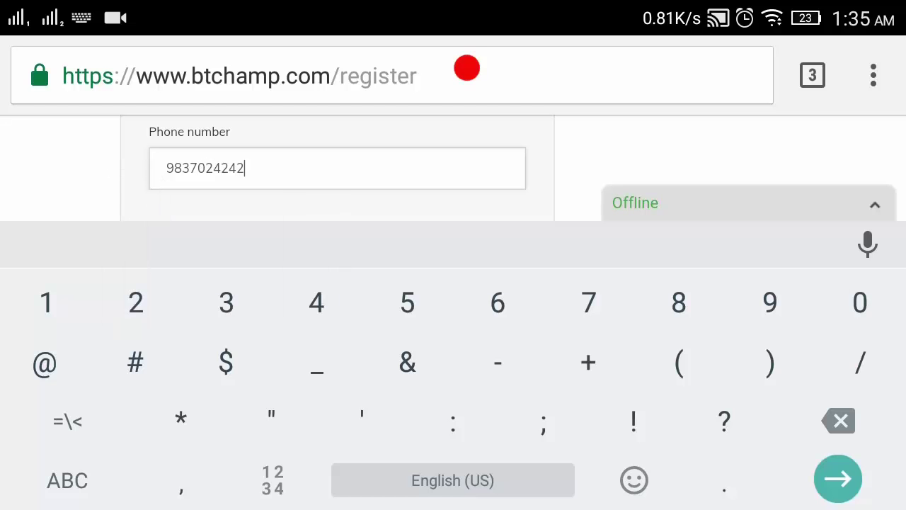
key("Escape")
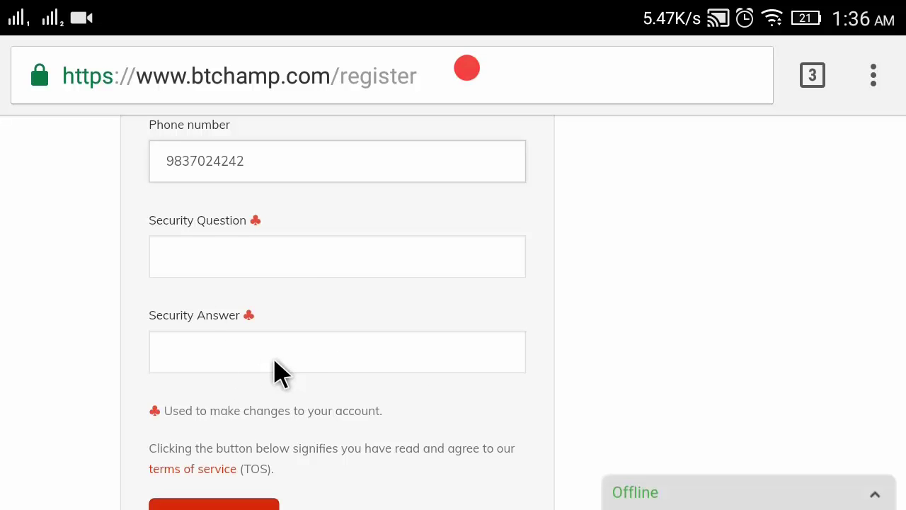
- Enter 'What is' as the security question, leave the answer blank, and scroll to Create Account
left_click(297, 266)
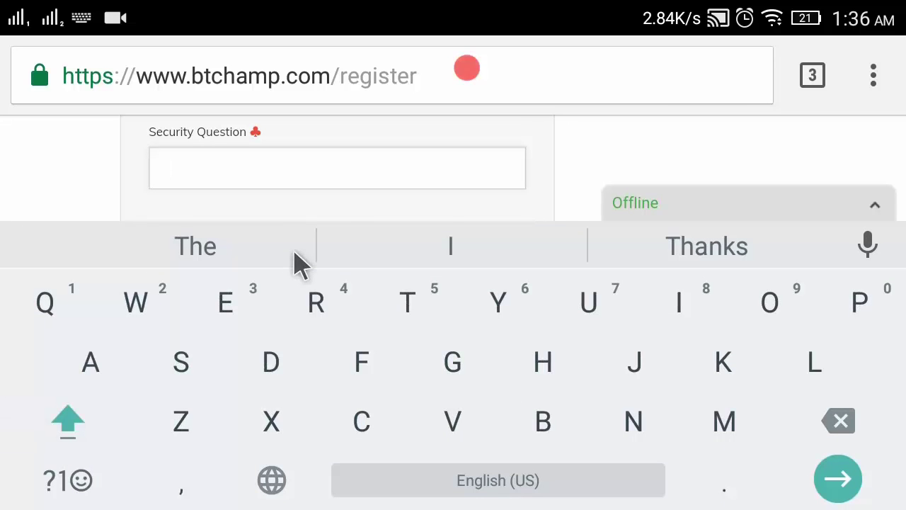
type("What")
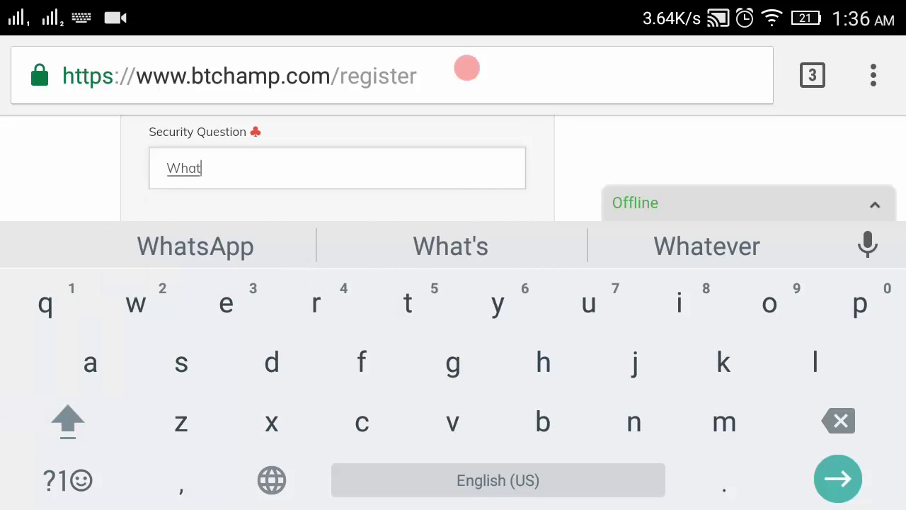
type(" is")
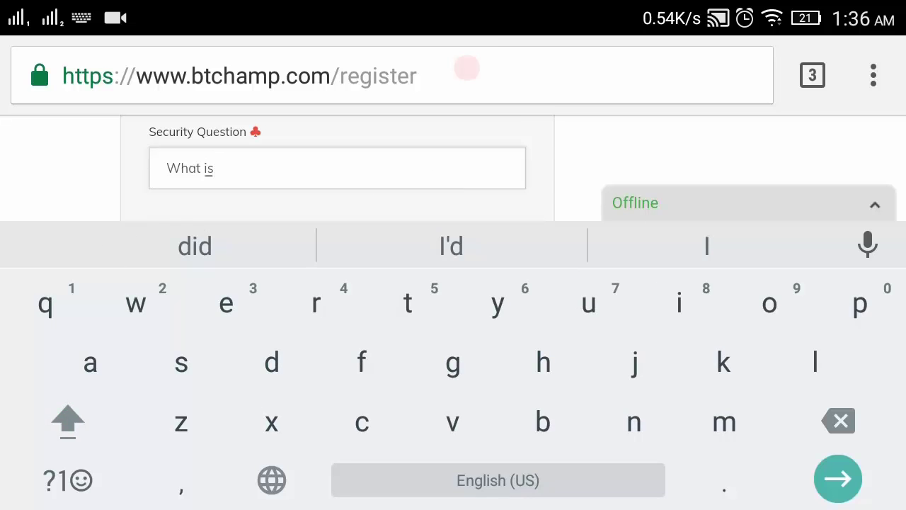
key("Escape")
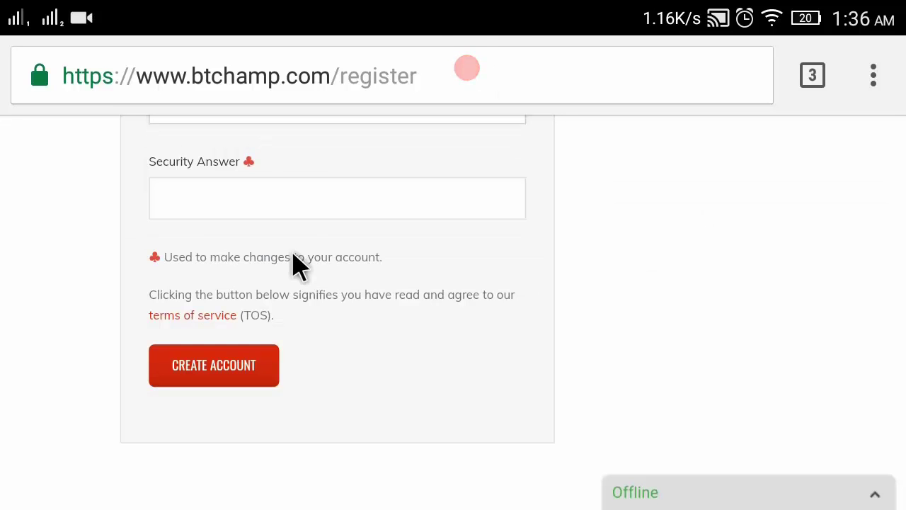
left_click(212, 213)
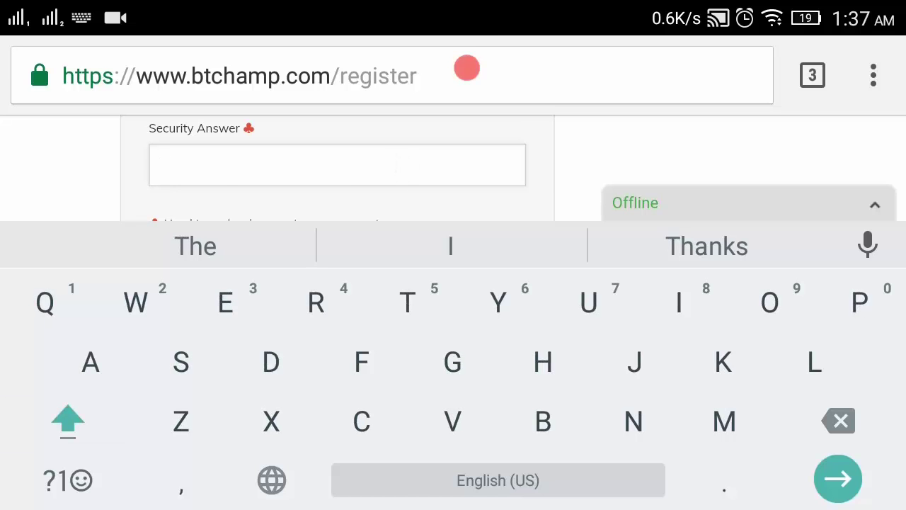
key("Escape")
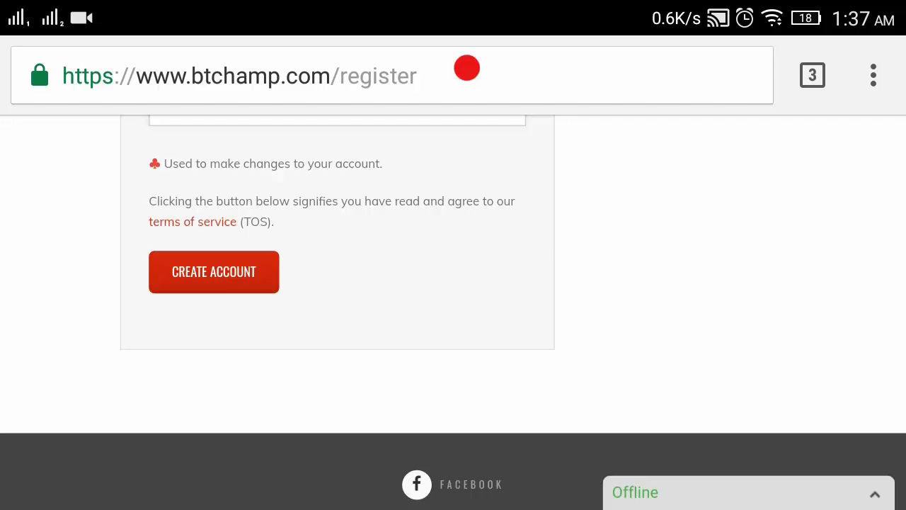
scroll(453, 306, "down", 1)
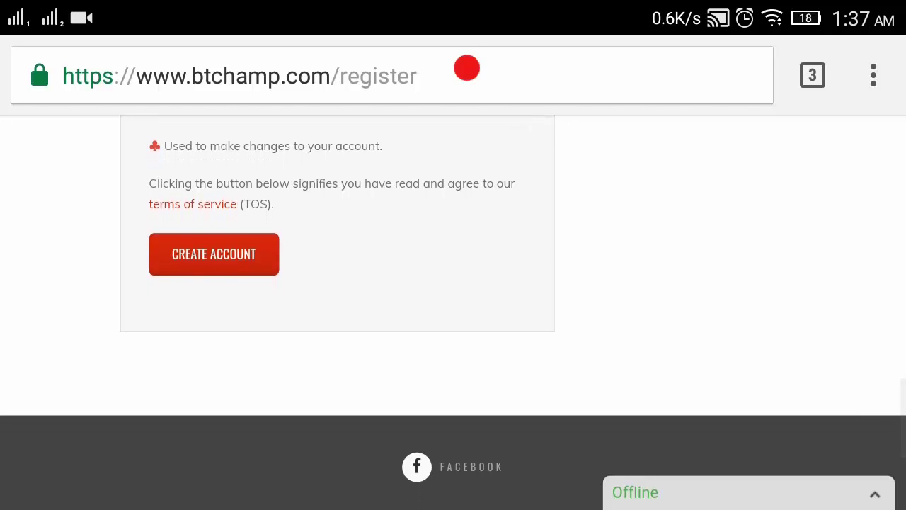
- Submit the sign-up form, decline Chrome's save-password offer, and return to the confirmation box
left_click(225, 253)
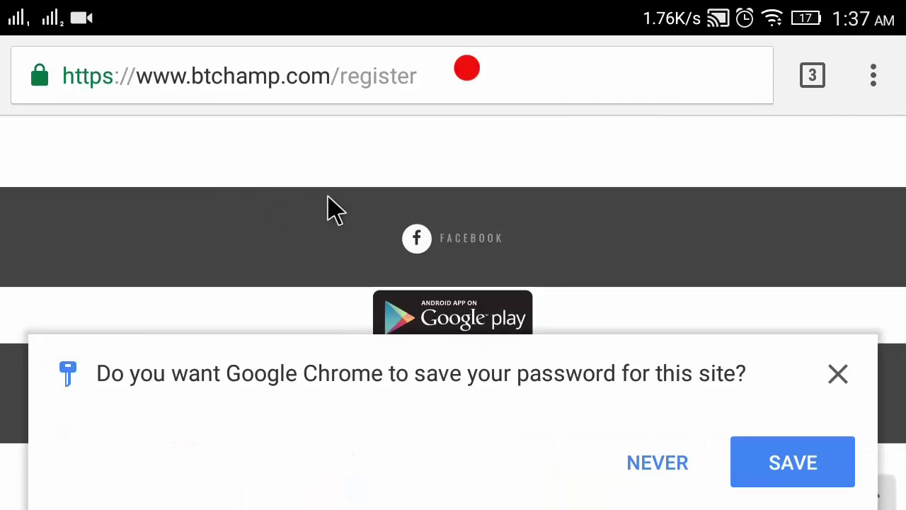
left_click(838, 376)
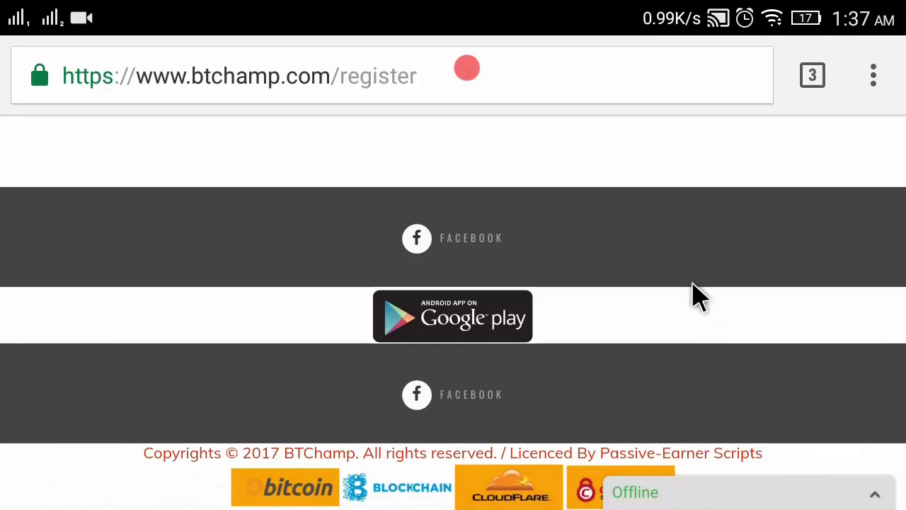
scroll(694, 296, "up", 5)
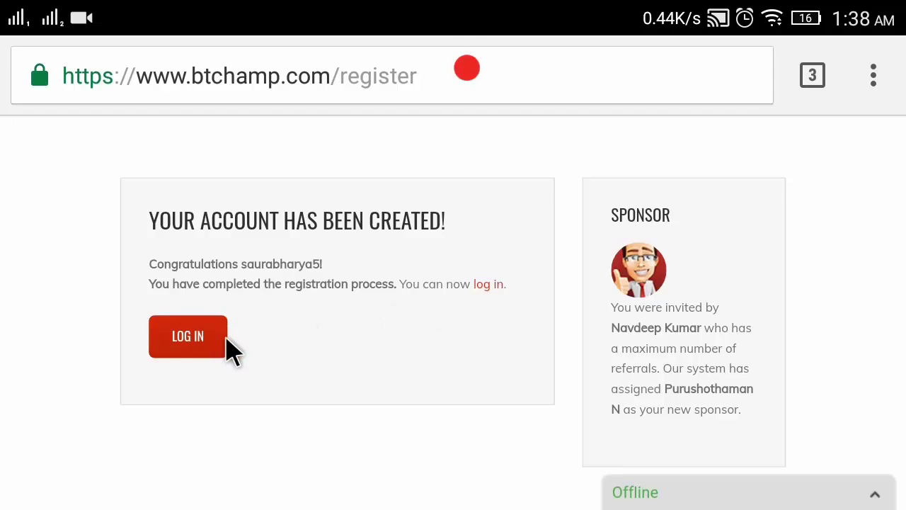
- Go from the confirmation box to the login page and scroll to its username and password fields
left_click(186, 347)
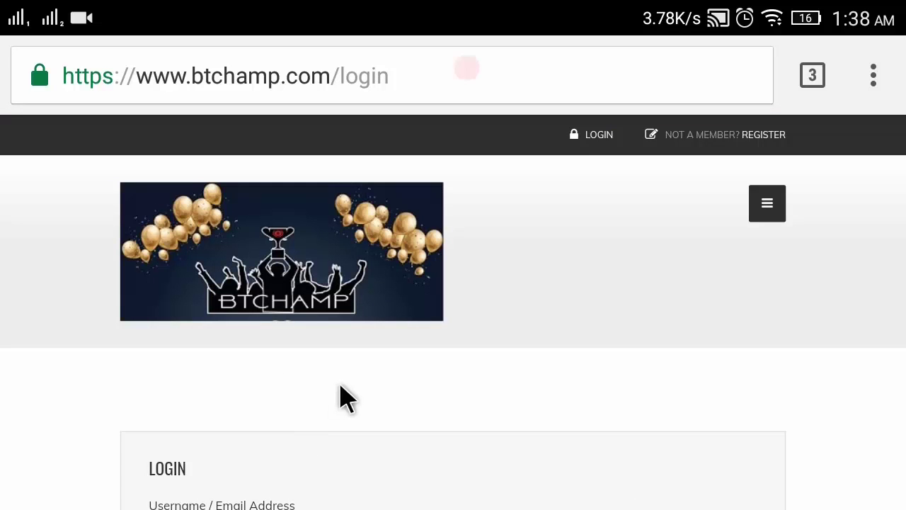
scroll(338, 397, "down", 5)
scroll(330, 277, "down", 1)
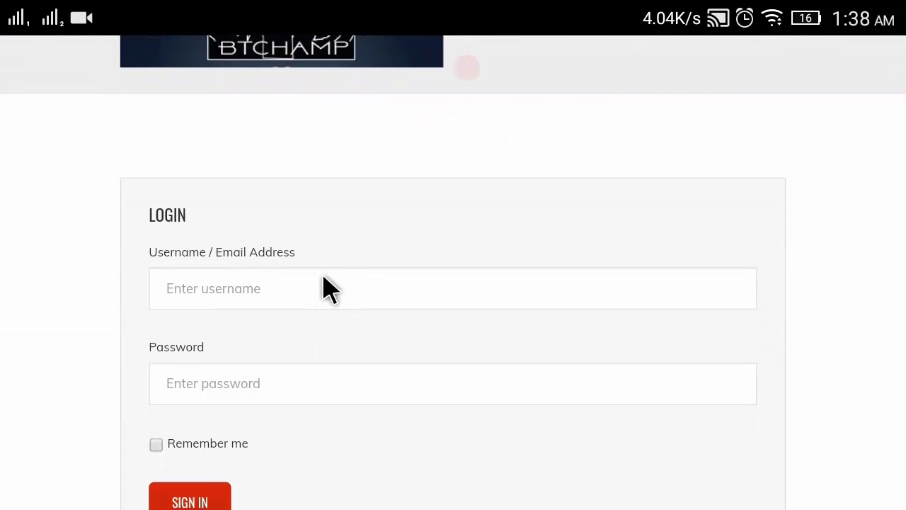
scroll(330, 277, "down", 1)
- Sign in to BTChamp with the account's username and the pasted account password
left_click(327, 268)
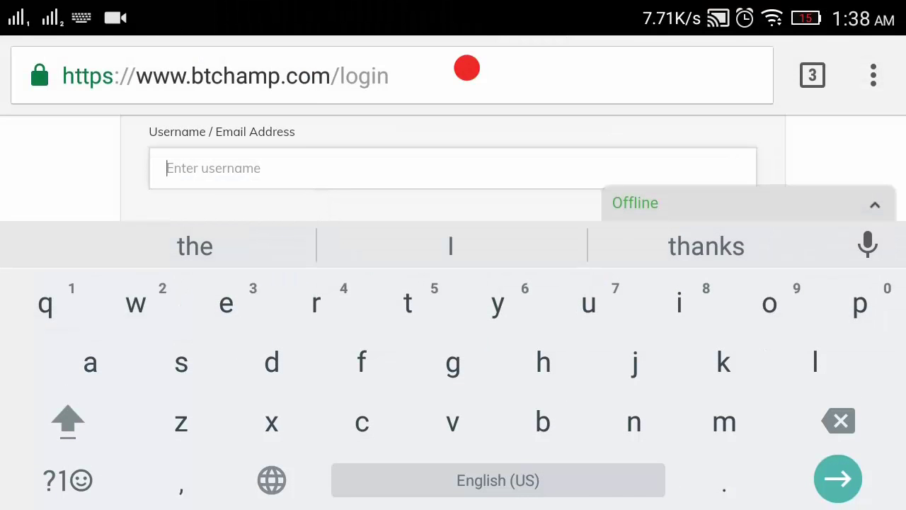
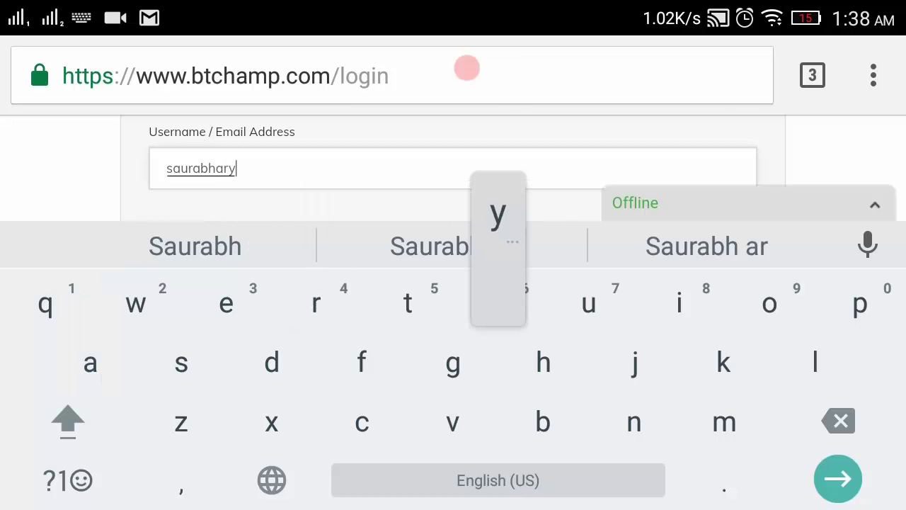
left_click(67, 481)
type("5")
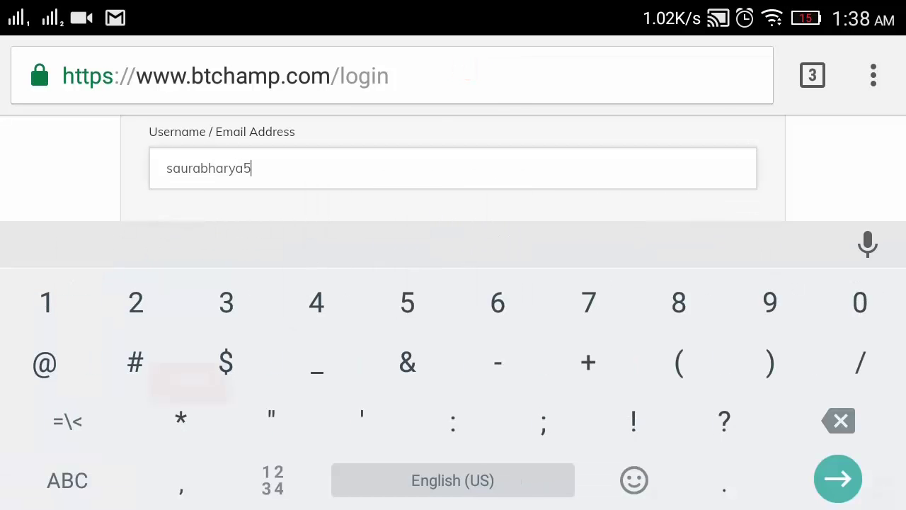
key("Escape")
left_click(212, 263)
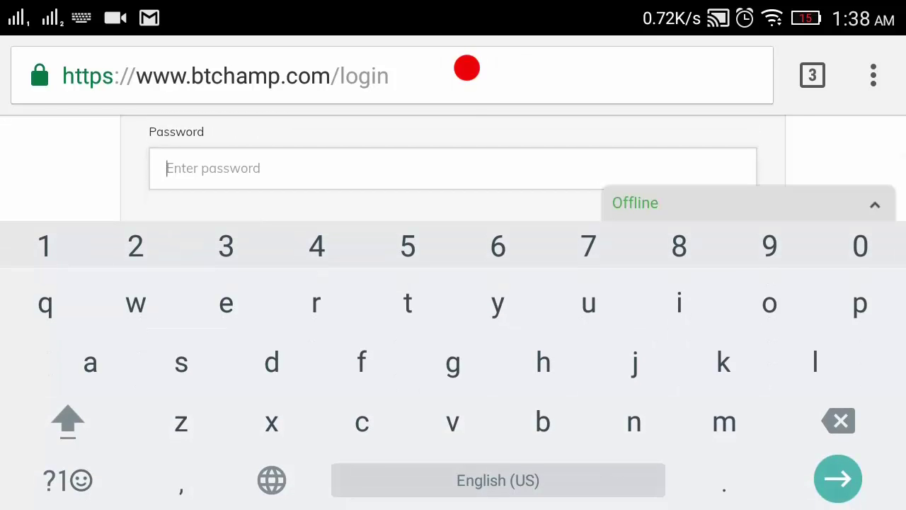
key("ctrl+v")
key("Escape")
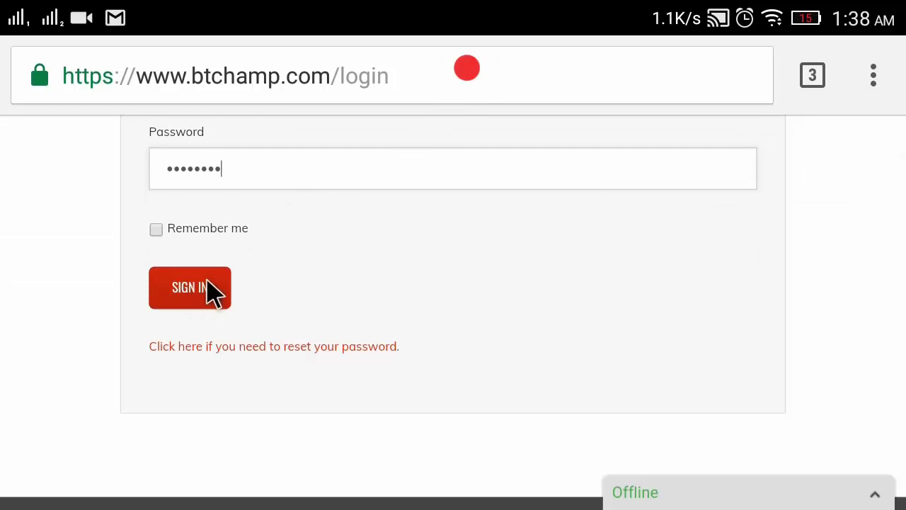
scroll(314, 259, "up", 2)
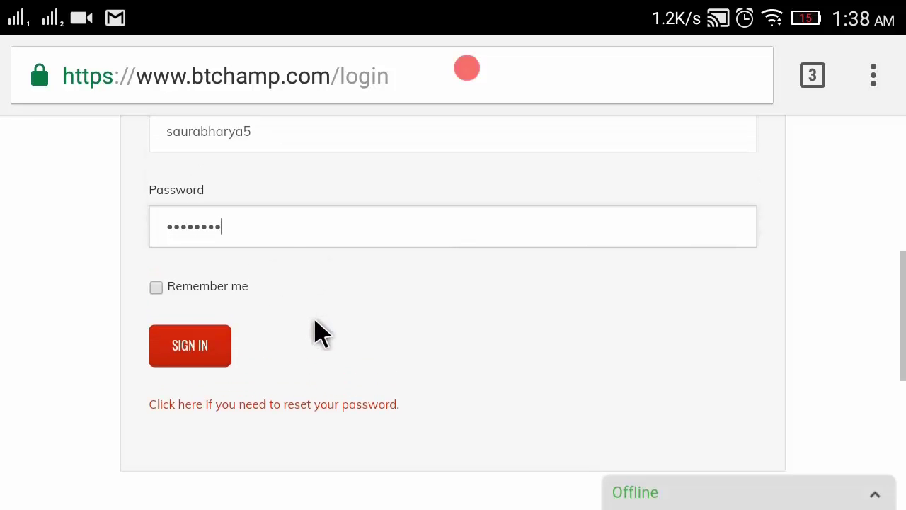
left_click(179, 358)
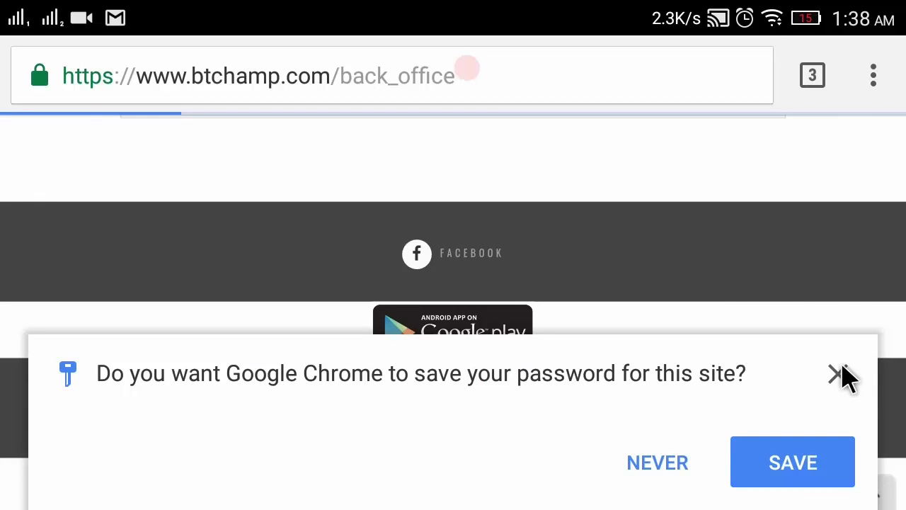
- Decline Chrome's password save, read the 25000-members news pop-up, and close it
left_click(837, 374)
scroll(709, 340, "down", 1)
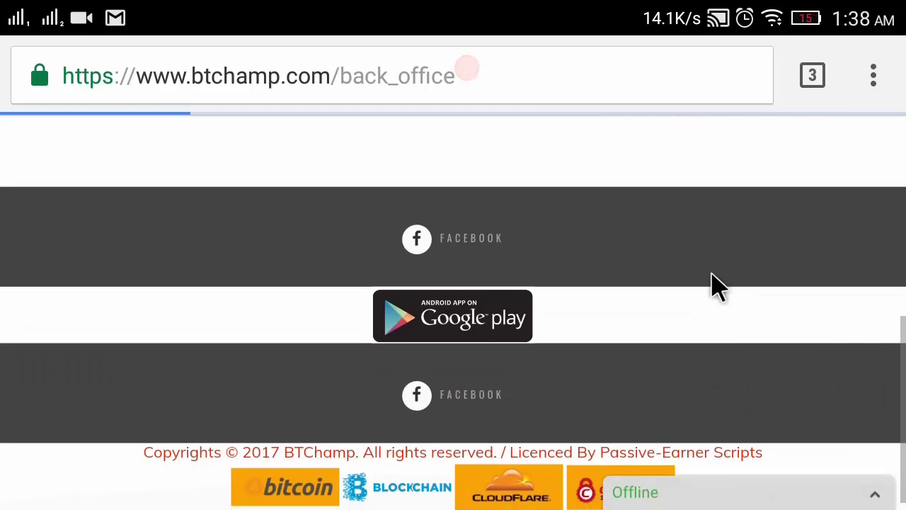
scroll(712, 311, "up", 5)
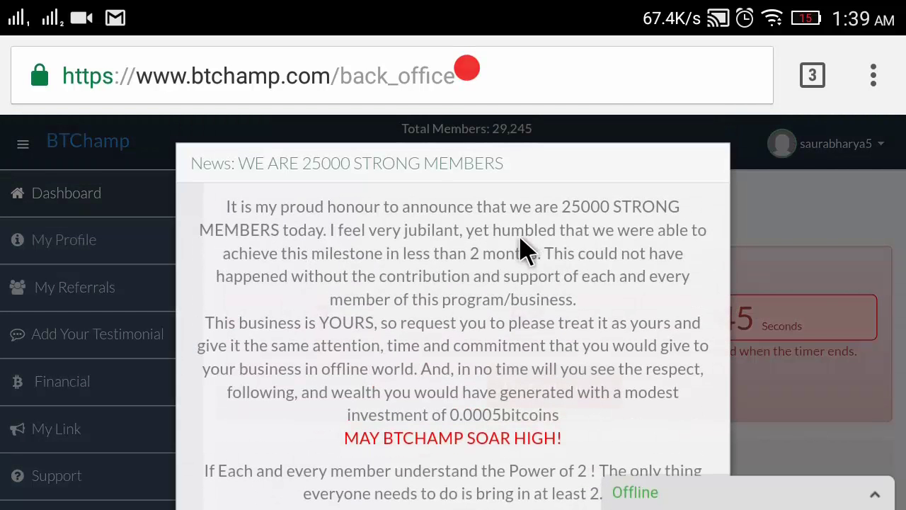
scroll(544, 212, "down", 2)
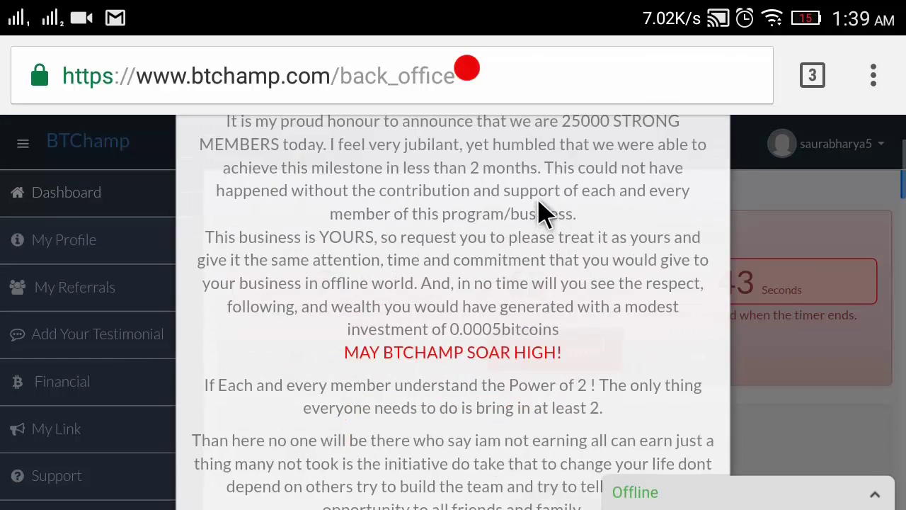
scroll(544, 213, "down", 5)
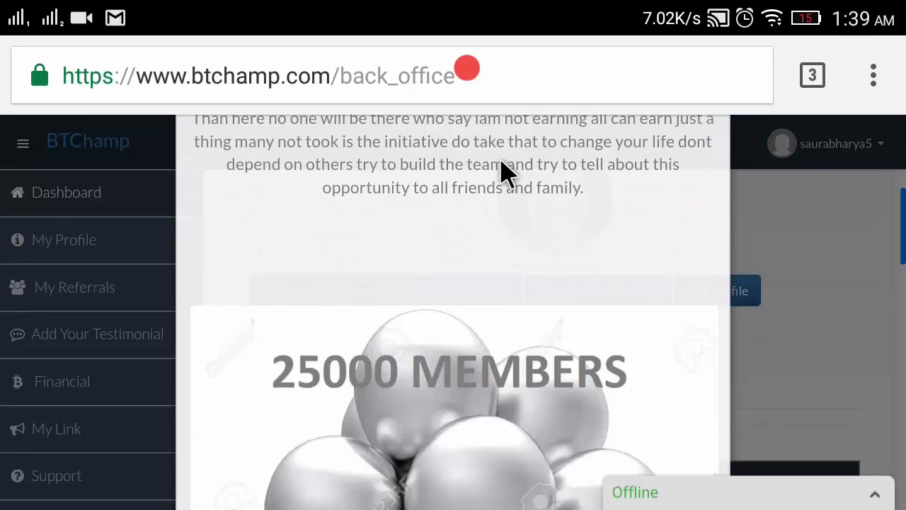
scroll(517, 205, "down", 3)
scroll(524, 354, "up", 4)
scroll(517, 248, "down", 4)
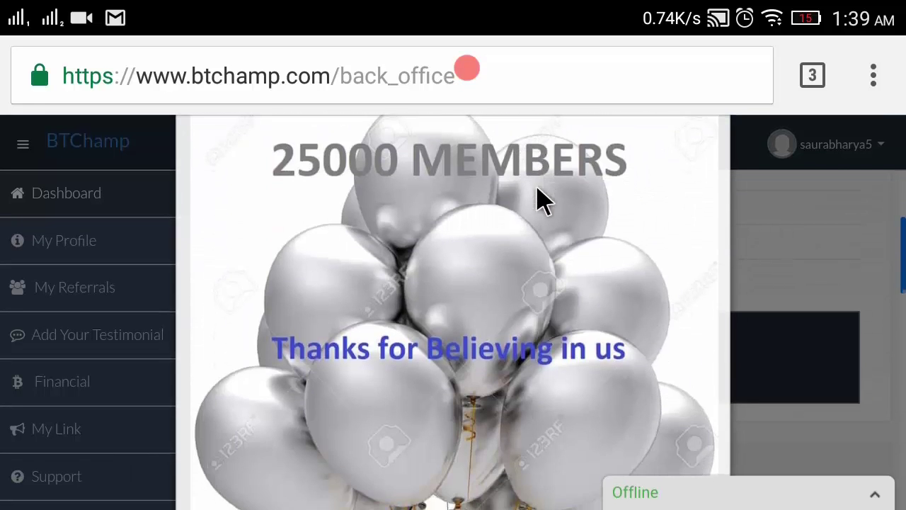
scroll(472, 247, "down", 4)
scroll(531, 401, "down", 1)
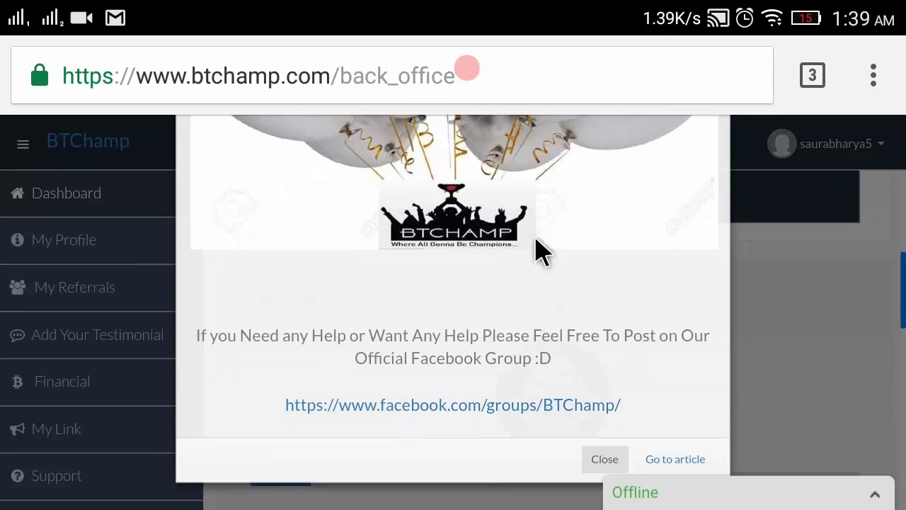
left_click(595, 464)
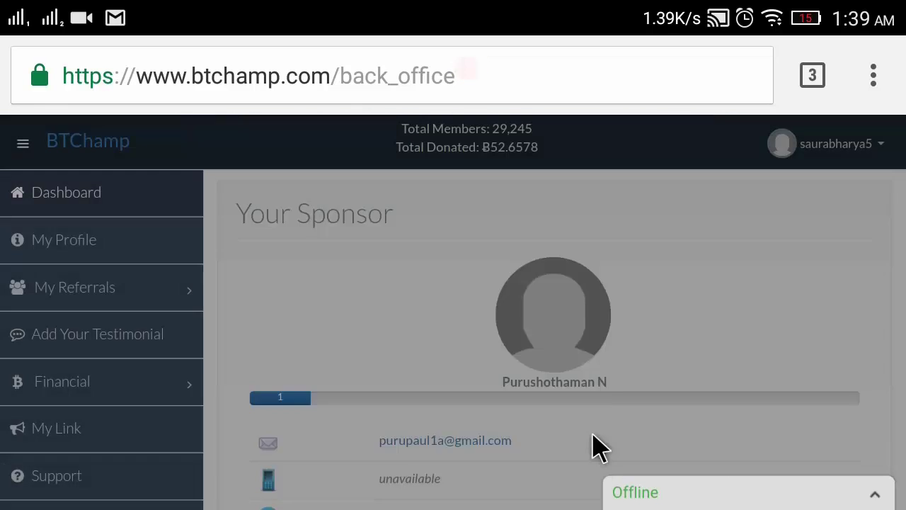
- Review the dashboard's profile and sponsor sections, then choose Upgrade now for the free membership
scroll(641, 263, "up", 8)
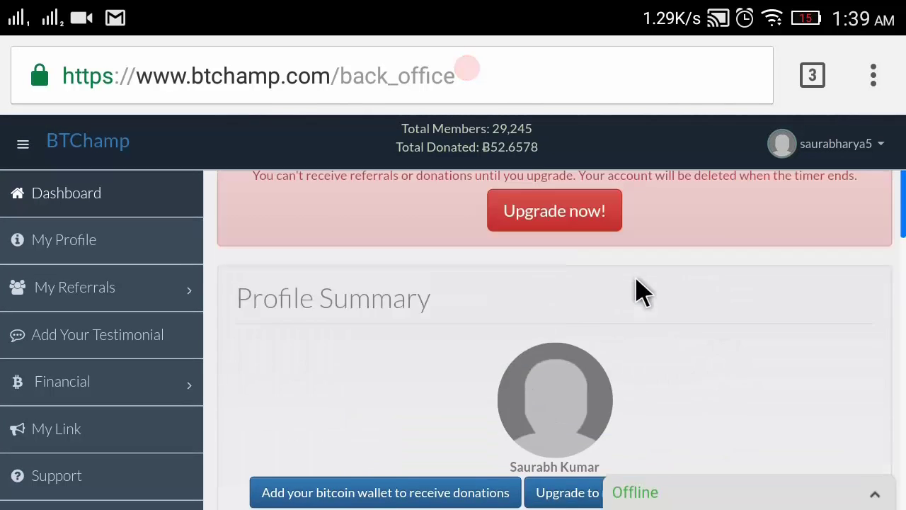
scroll(642, 290, "up", 3)
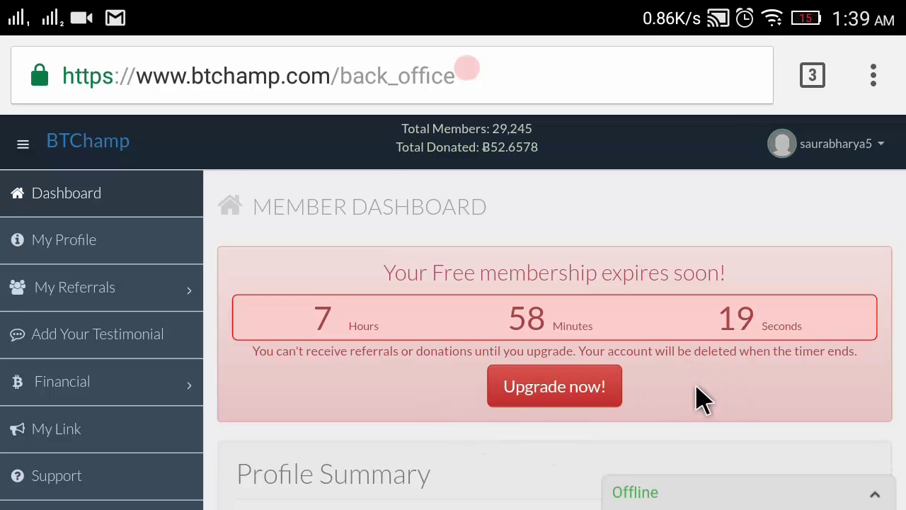
scroll(698, 398, "down", 5)
scroll(704, 319, "down", 3)
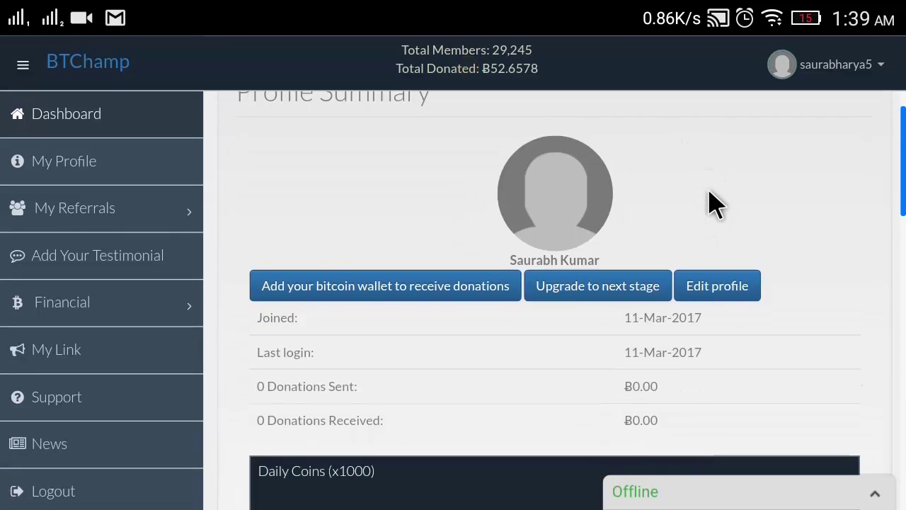
scroll(708, 213, "down", 1)
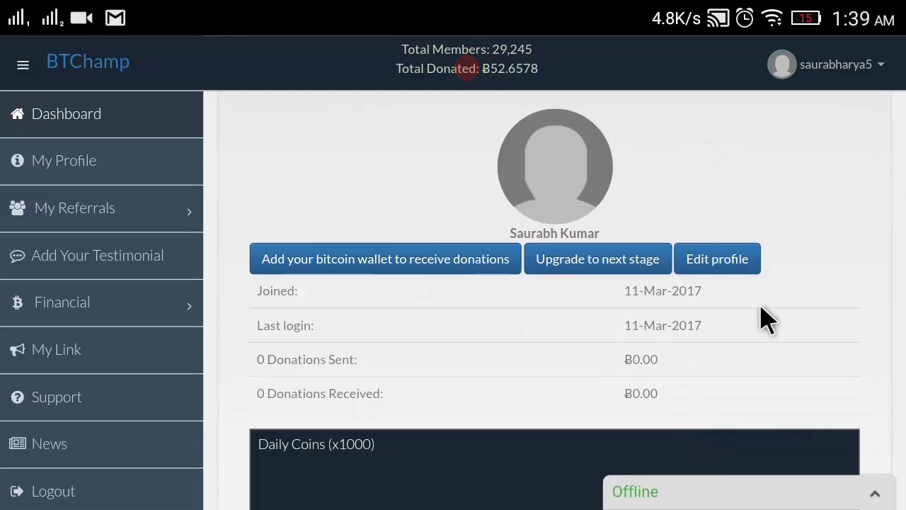
scroll(606, 414, "down", 10)
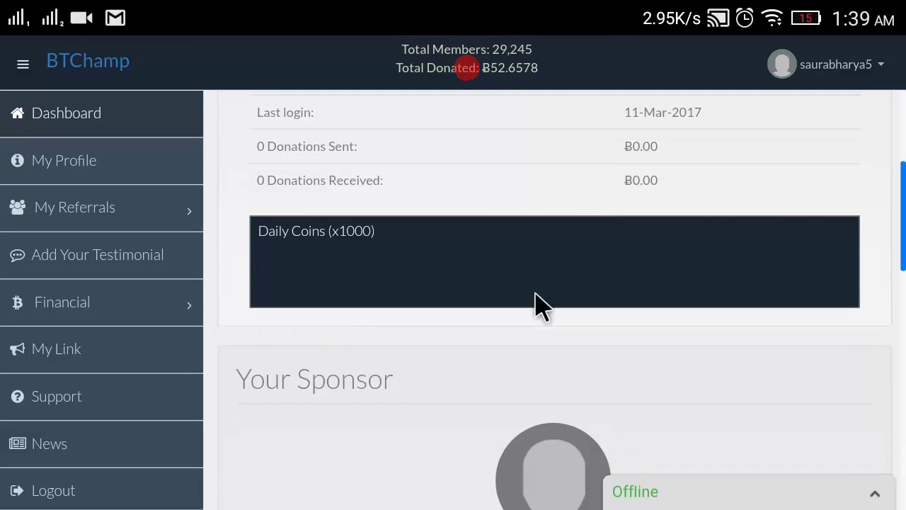
scroll(560, 328, "up", 8)
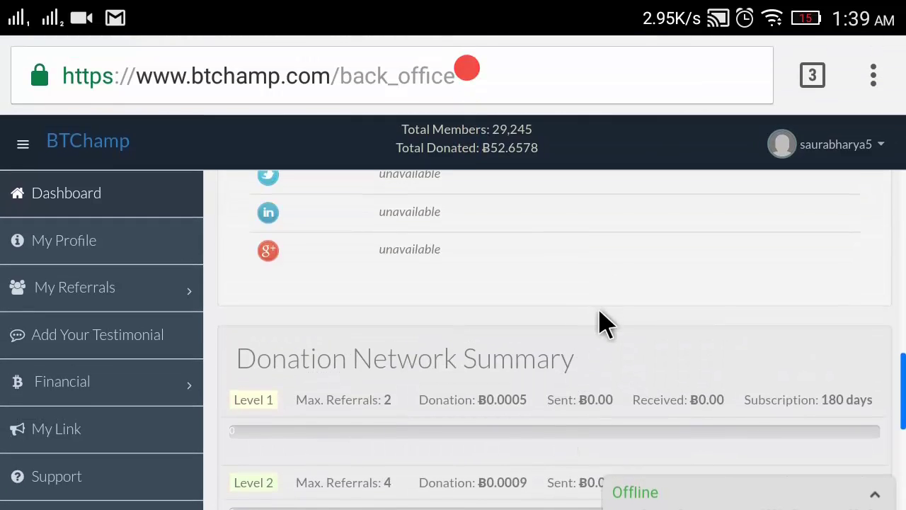
scroll(584, 319, "up", 5)
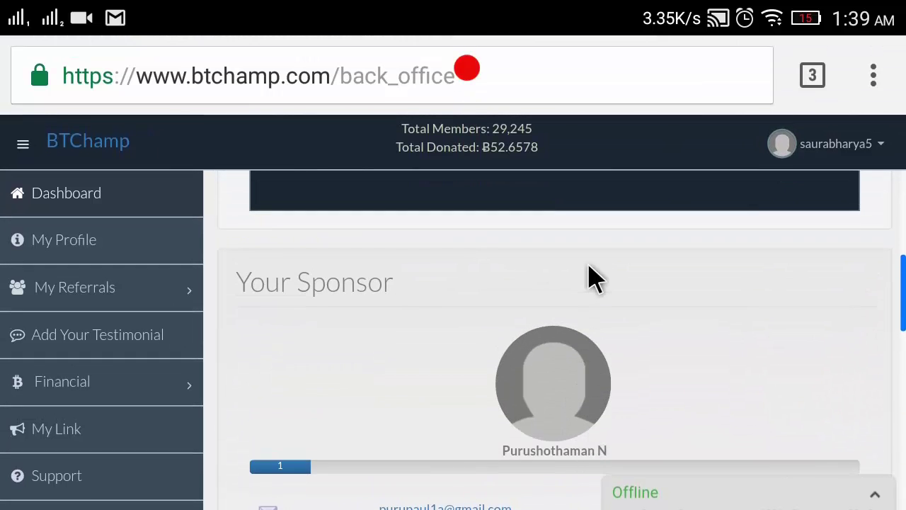
scroll(592, 241, "down", 3)
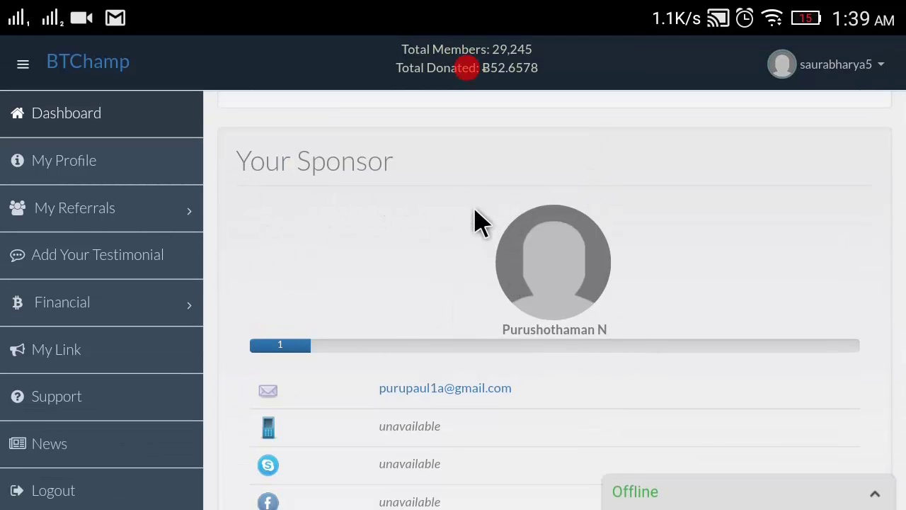
scroll(475, 219, "up", 5)
scroll(572, 354, "up", 5)
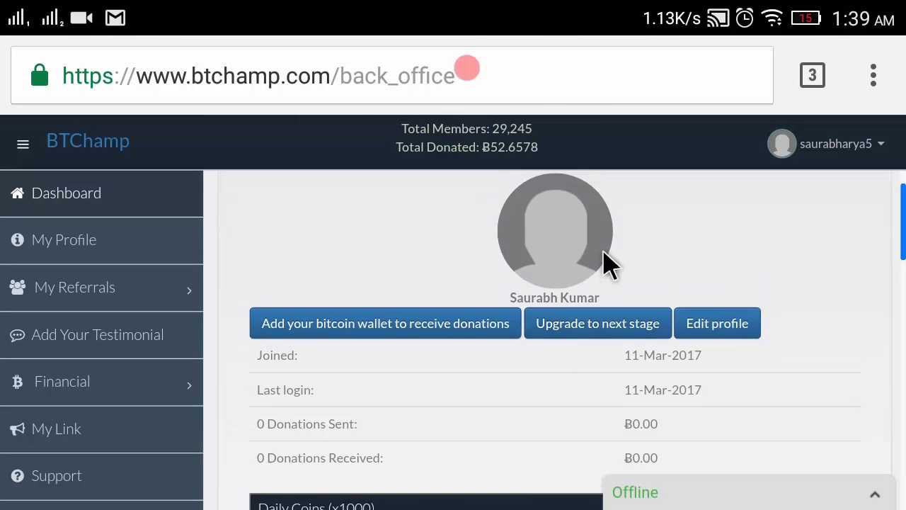
scroll(610, 447, "up", 3)
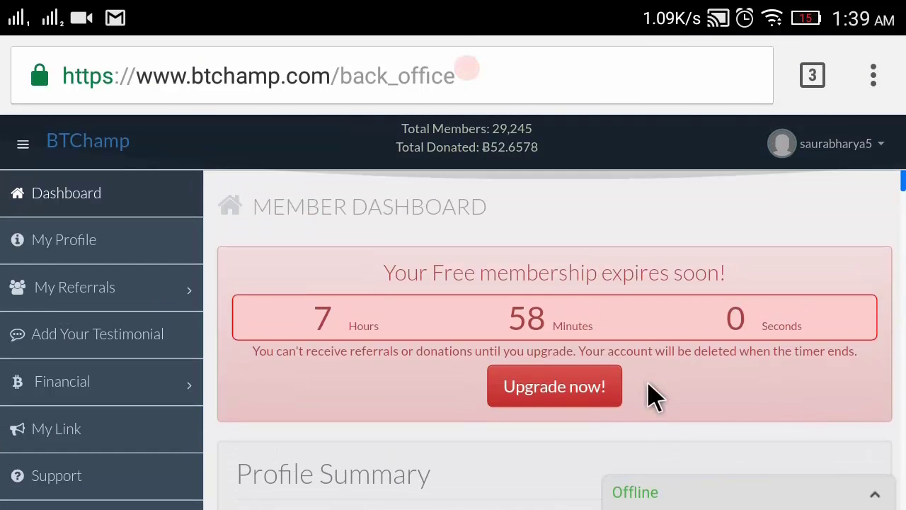
left_click(559, 398)
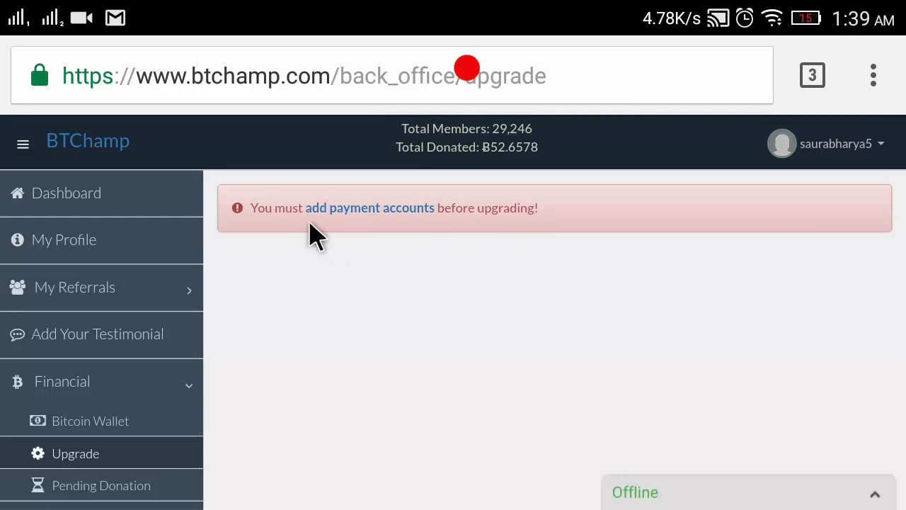
- Go to the payment accounts page and open the Add Your Wallet form
left_click(383, 209)
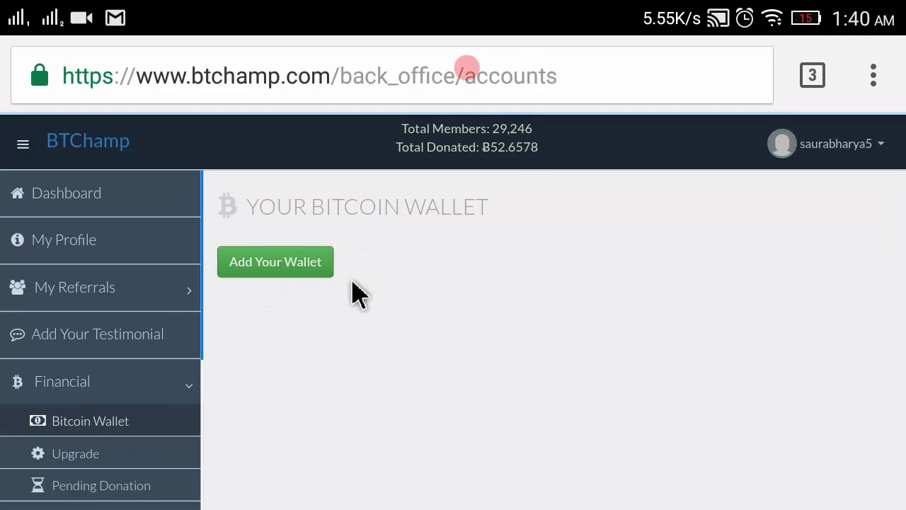
left_click(299, 269)
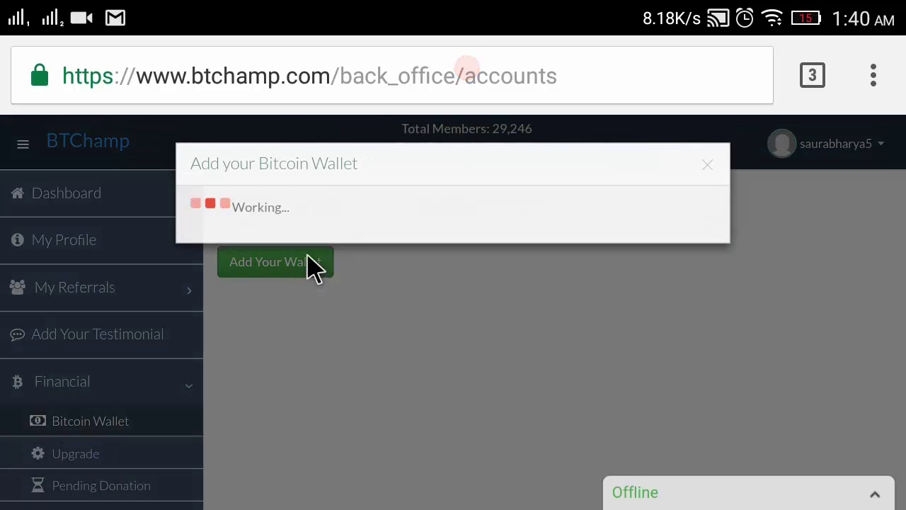
scroll(411, 375, "down", 1)
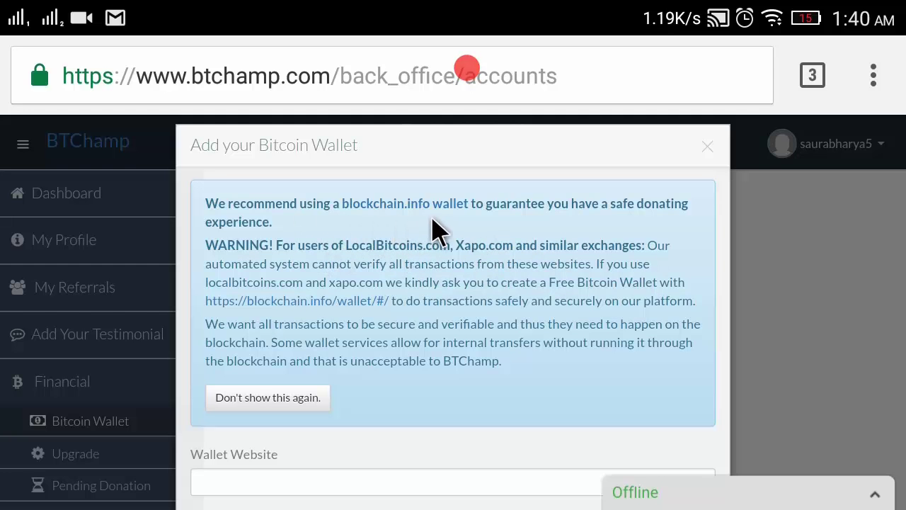
left_click_drag(480, 323, 512, 321)
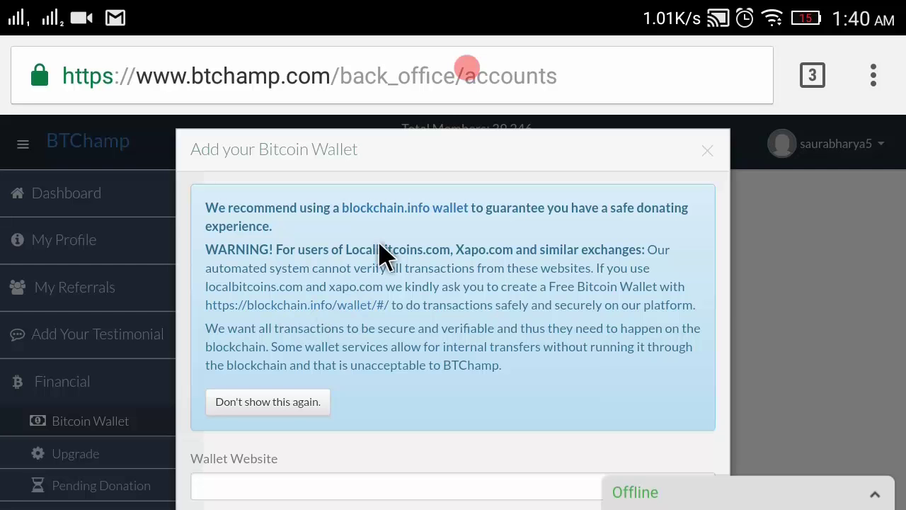
- Switch to the Blockchain tab and load it as a desktop site
left_click(813, 74)
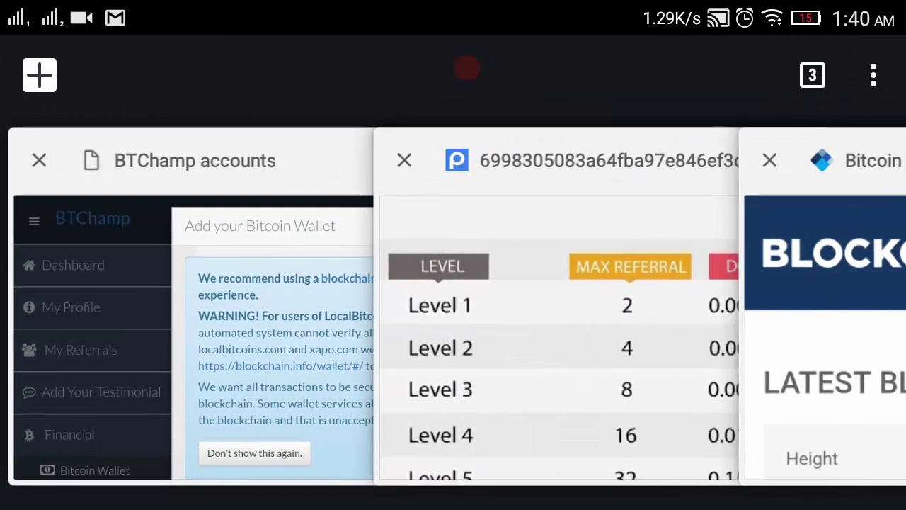
left_click(822, 319)
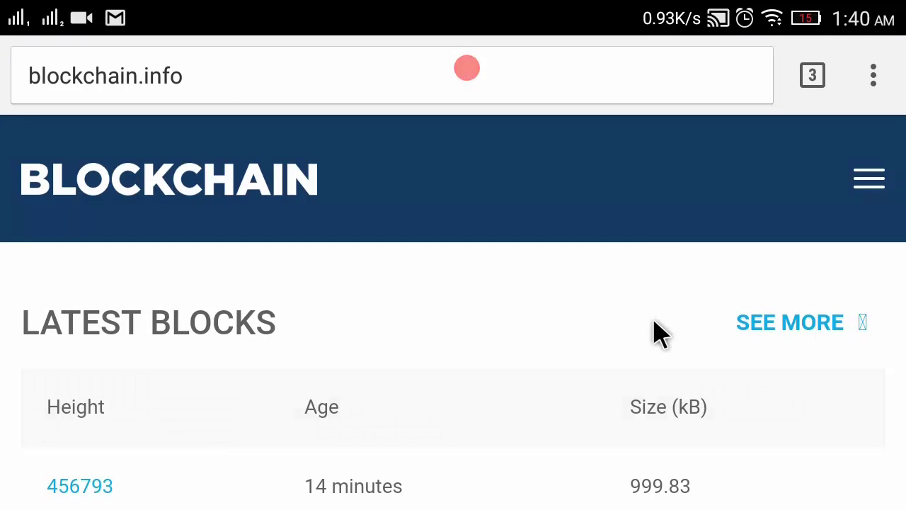
left_click(878, 79)
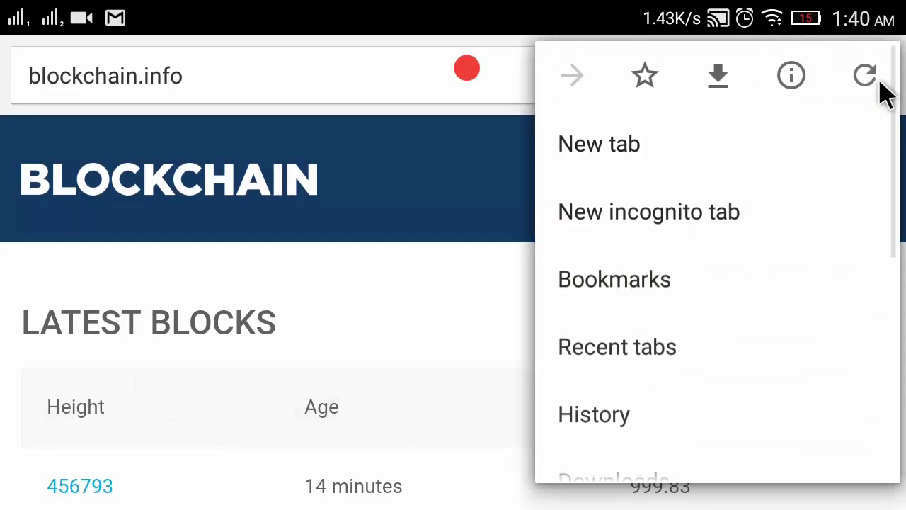
left_click_drag(739, 394, 718, 92)
left_click_drag(672, 393, 674, 313)
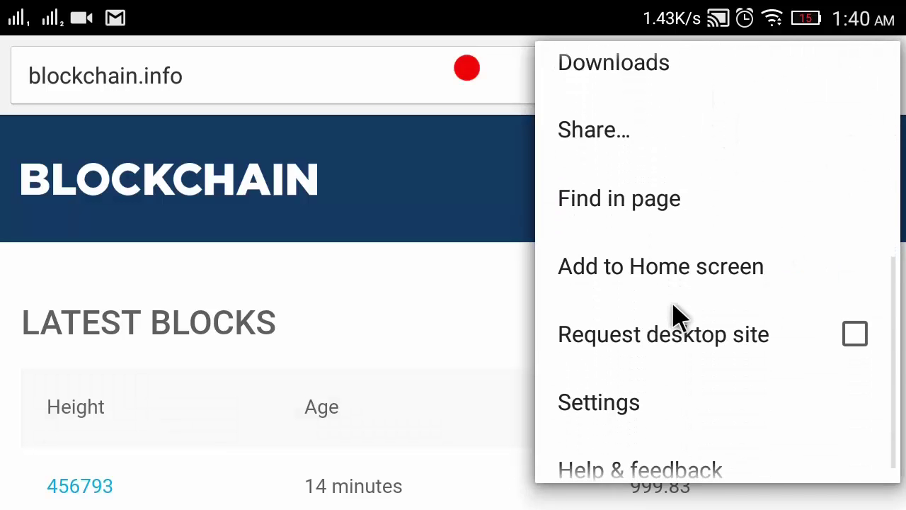
left_click(745, 346)
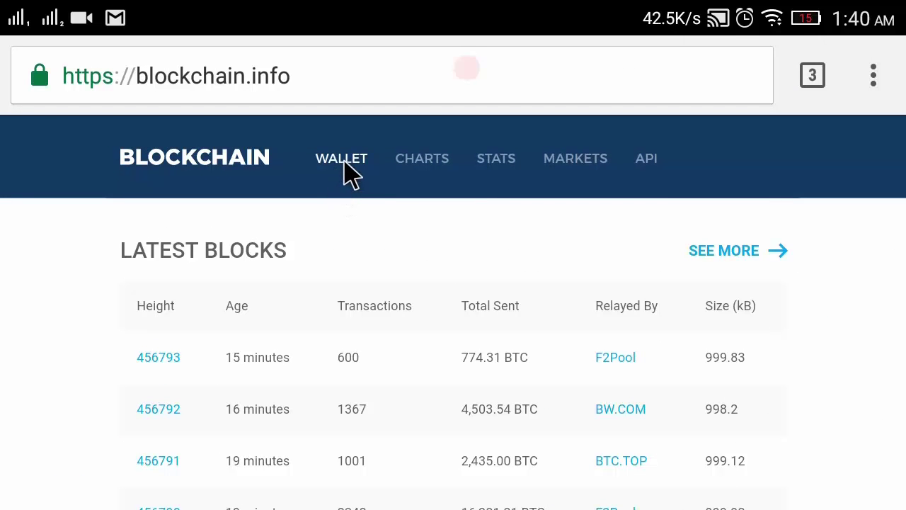
- Go to the blockchain.info Wallet page and look over it
left_click(336, 162)
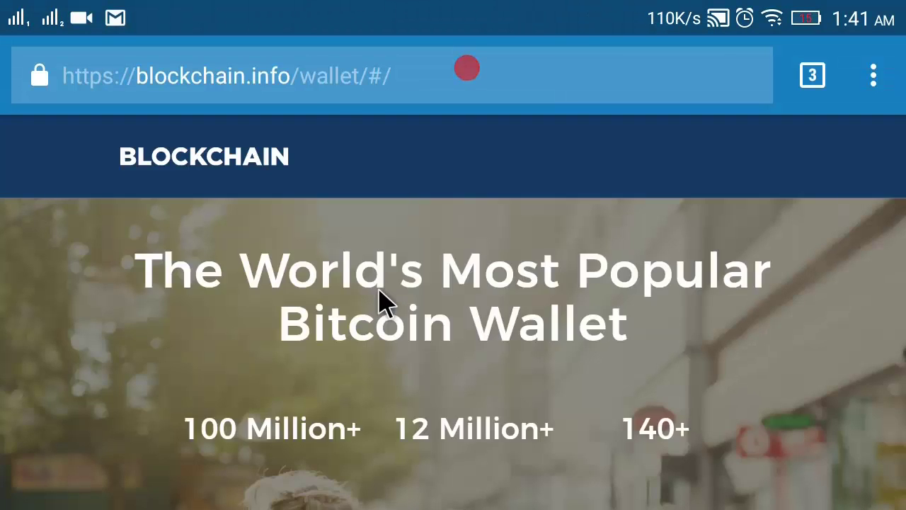
scroll(439, 383, "down", 5)
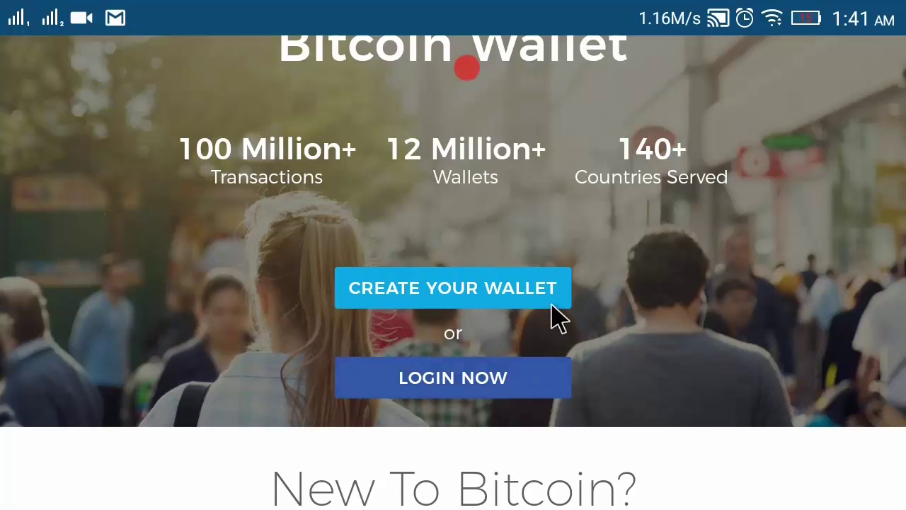
scroll(627, 274, "up", 1)
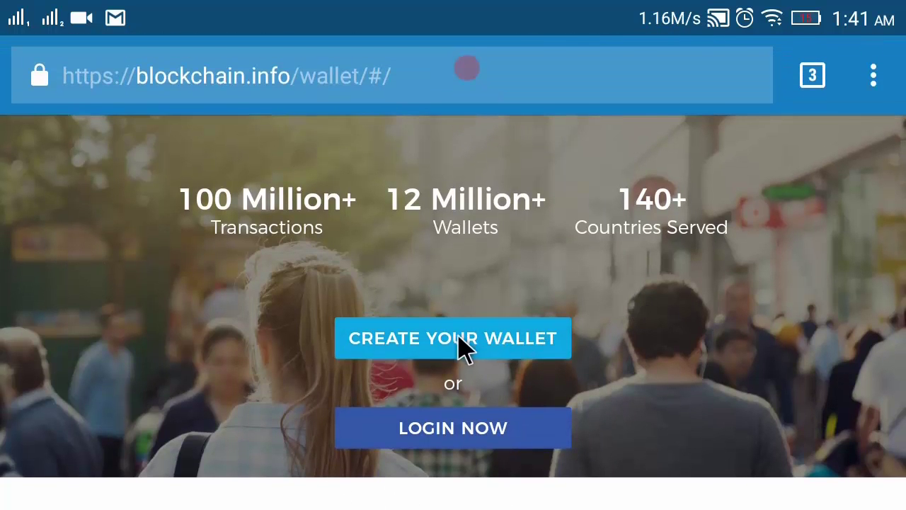
- View the Create Your Wallet signup form, then return to the wallet page
left_click(508, 343)
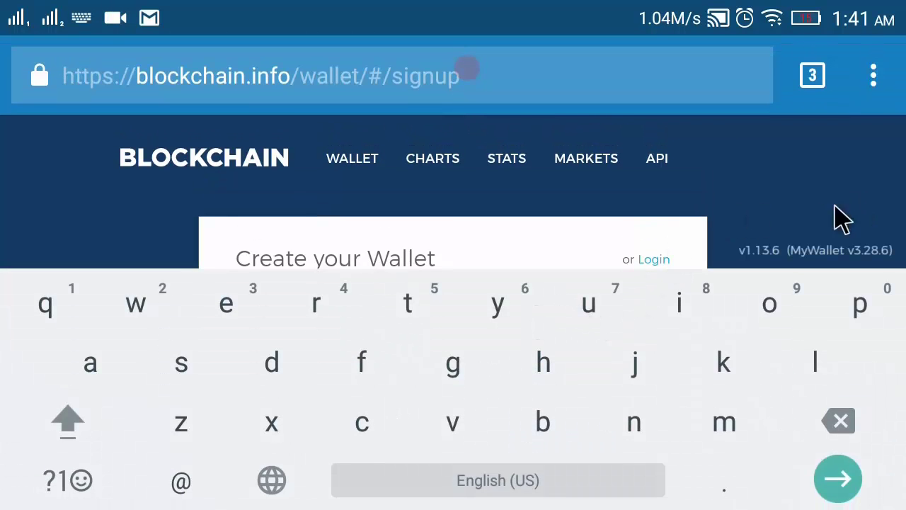
left_click(836, 218)
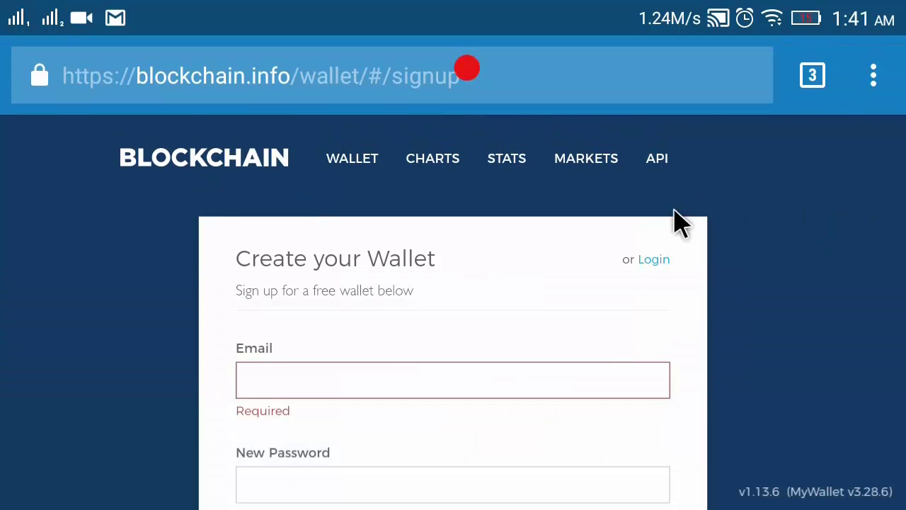
left_click_drag(775, 375, 772, 321)
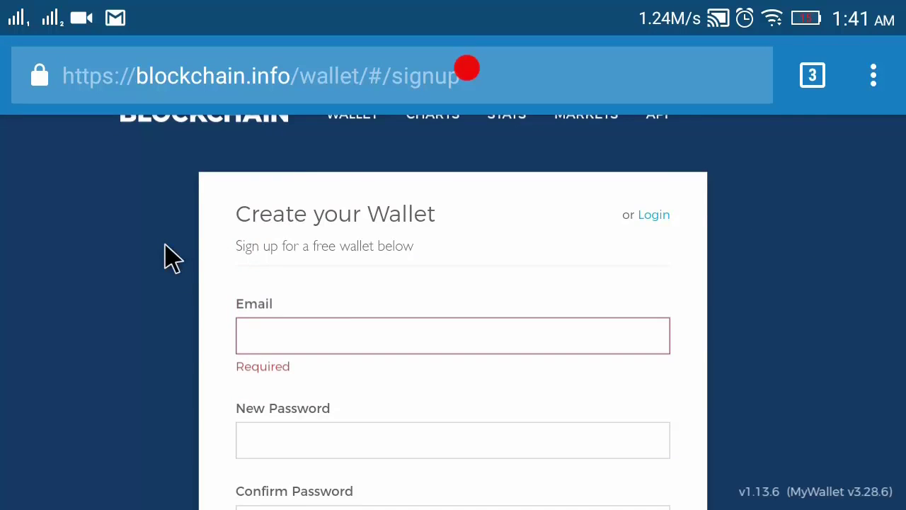
left_click_drag(192, 257, 222, 152)
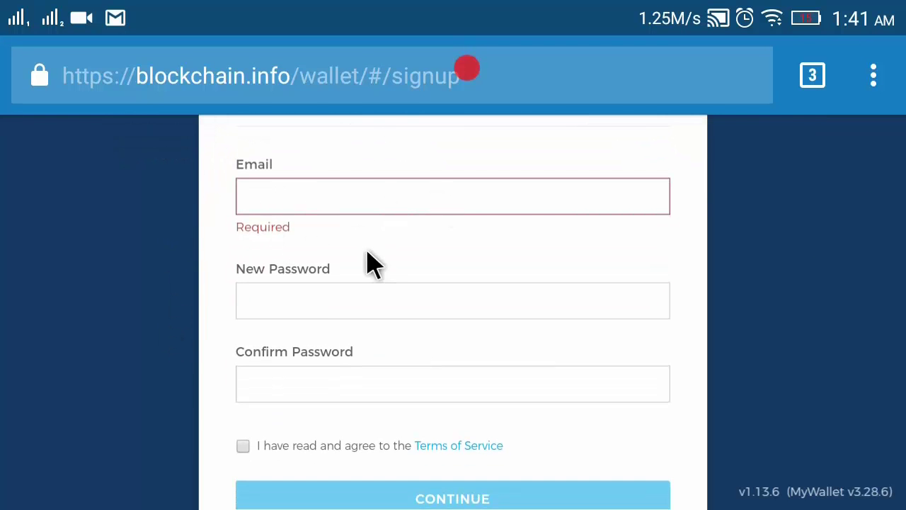
left_click_drag(519, 324, 398, 276)
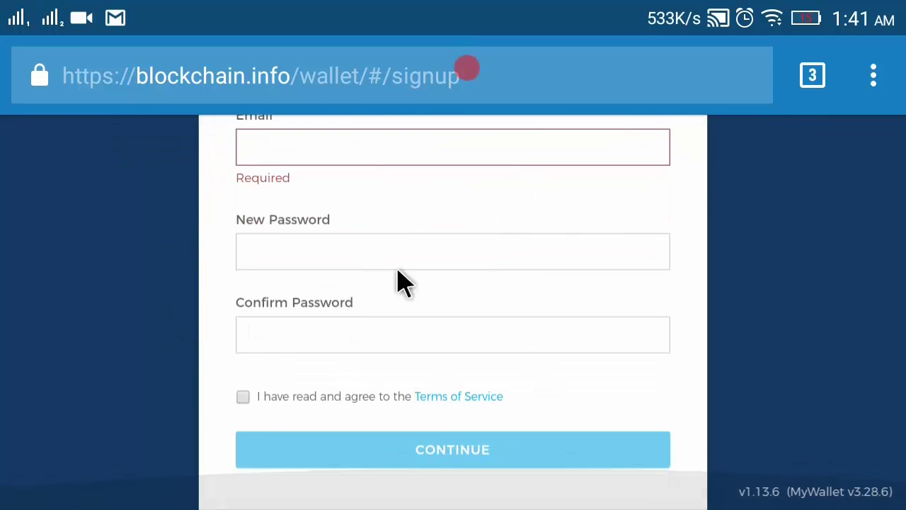
left_click_drag(791, 197, 779, 344)
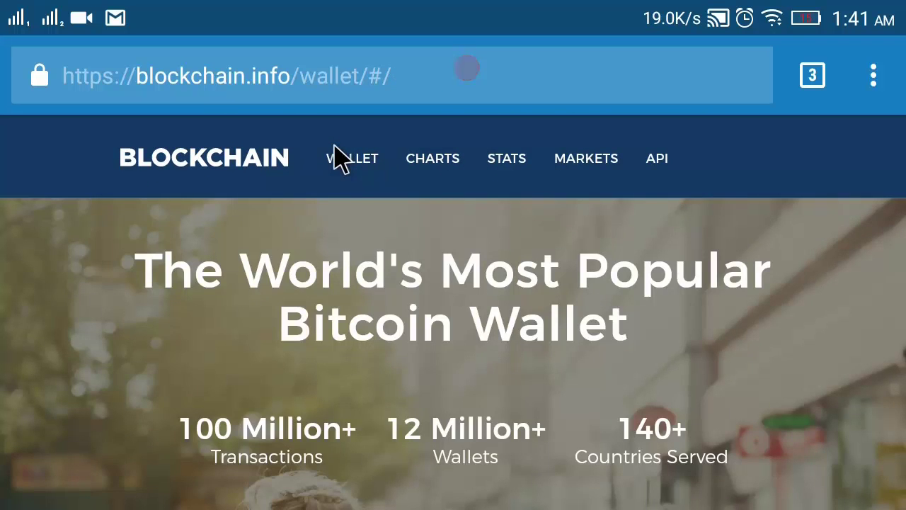
- Log in to the Blockchain.info Wallet with the wallet ID and password
left_click_drag(550, 313, 546, 68)
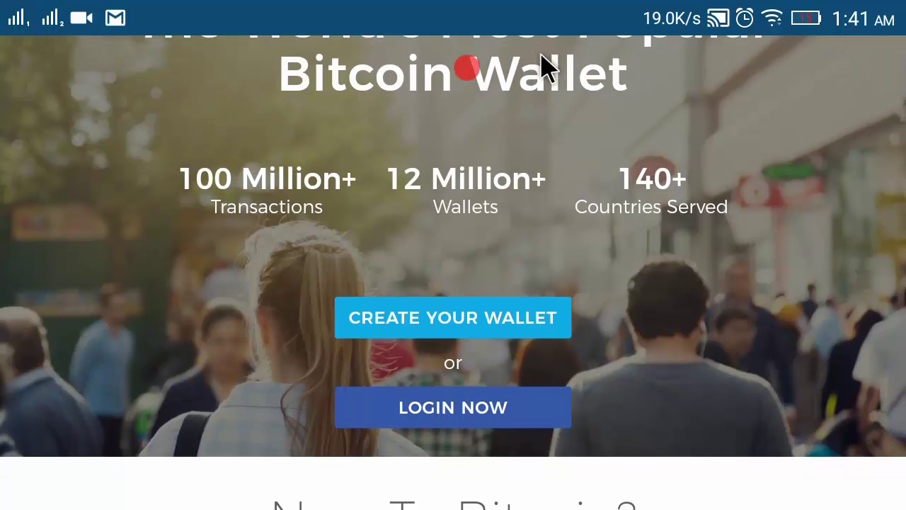
left_click(434, 414)
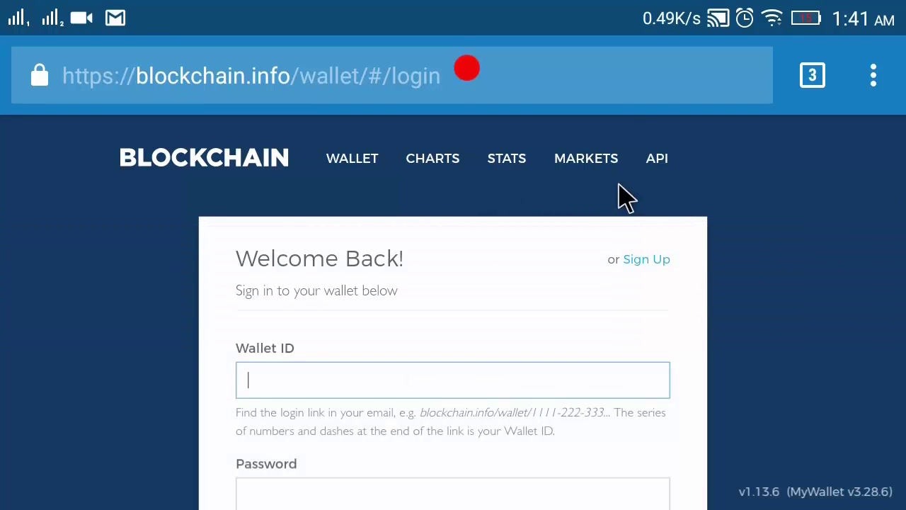
left_click_drag(481, 330, 481, 227)
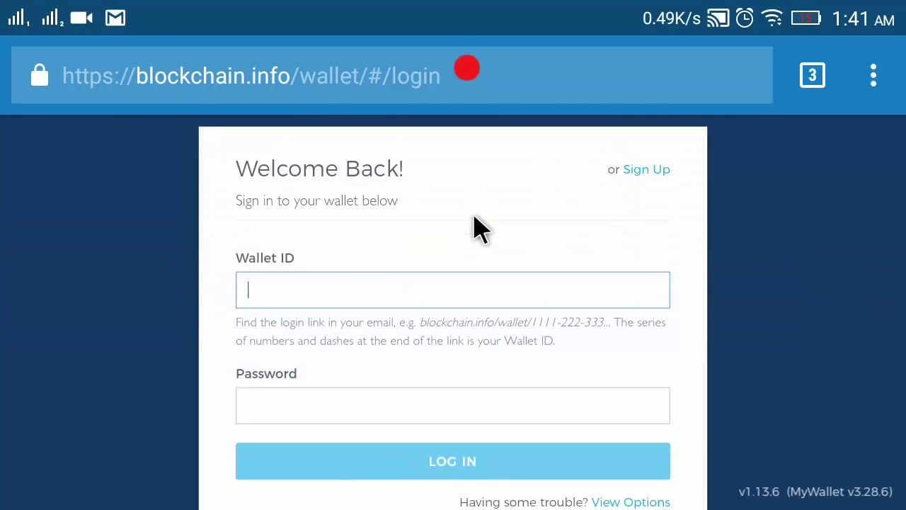
left_click_drag(375, 291, 380, 263)
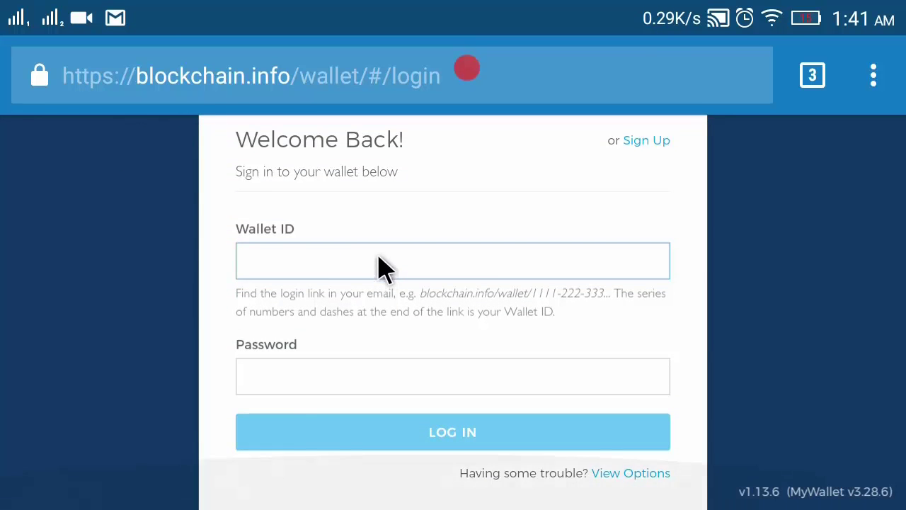
left_click(339, 267)
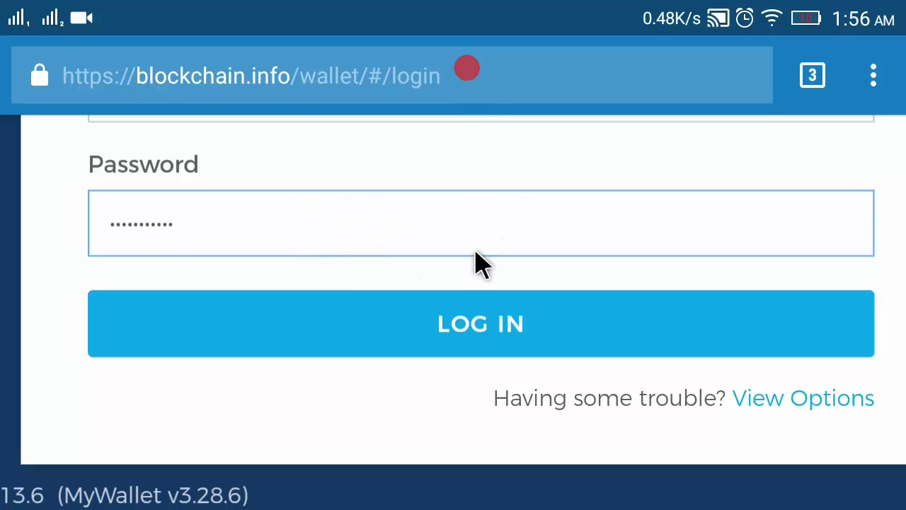
left_click(376, 327)
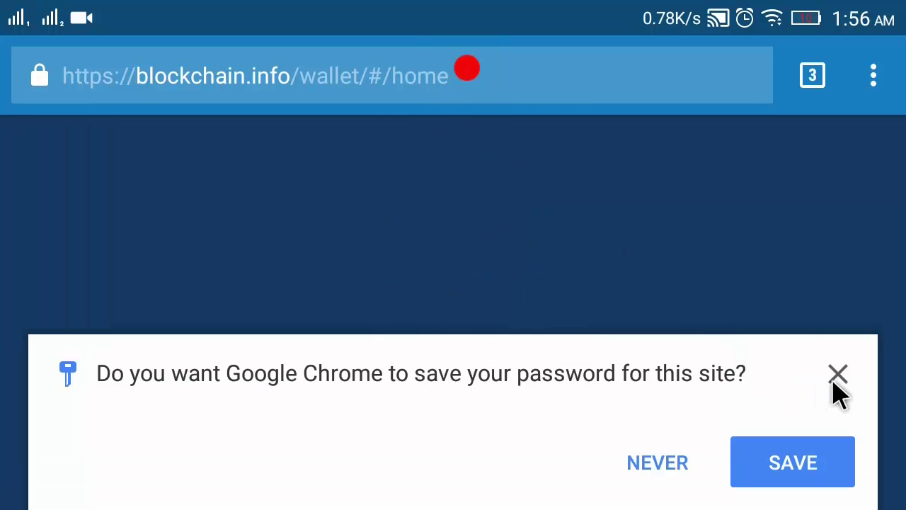
- Decline the password save and switch the wallet site to its desktop version
left_click(836, 379)
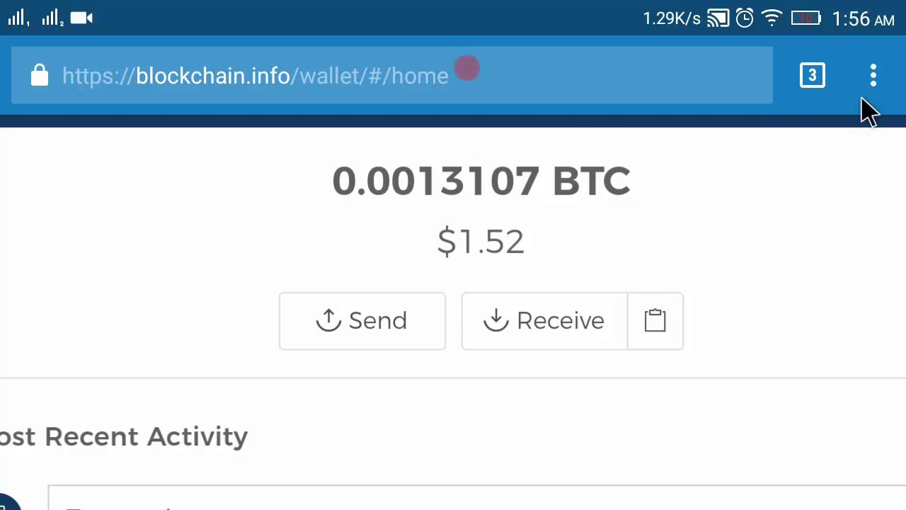
left_click(880, 72)
left_click_drag(694, 396, 708, 131)
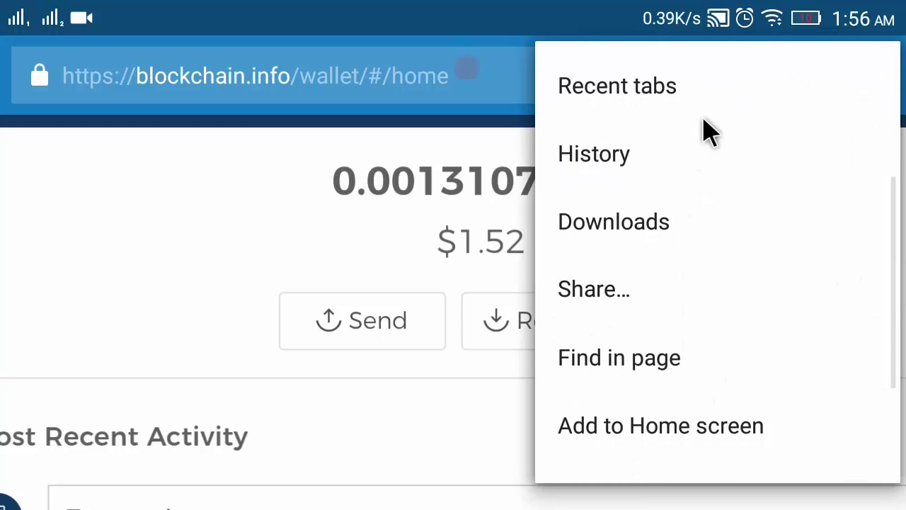
left_click_drag(630, 436, 644, 283)
left_click(704, 331)
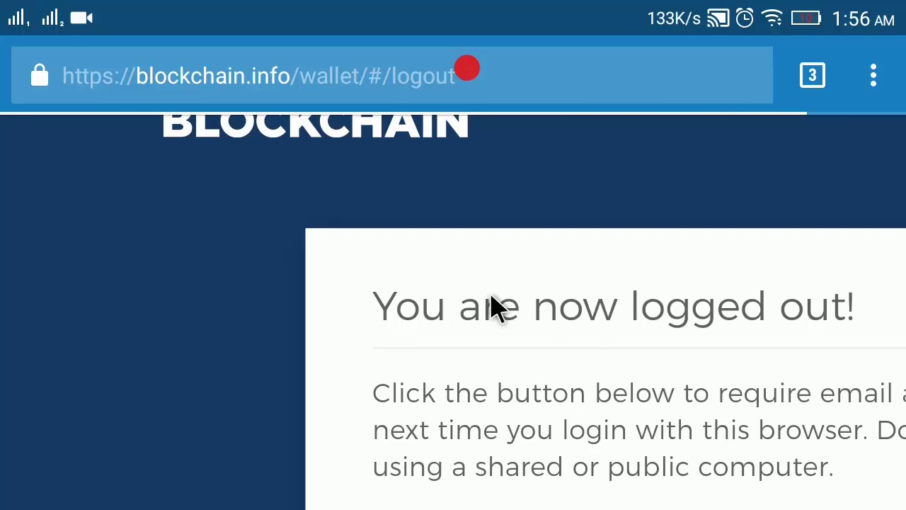
- Log back in to the wallet from the desktop login page
left_click_drag(612, 389, 340, 178)
left_click_drag(481, 146, 477, 217)
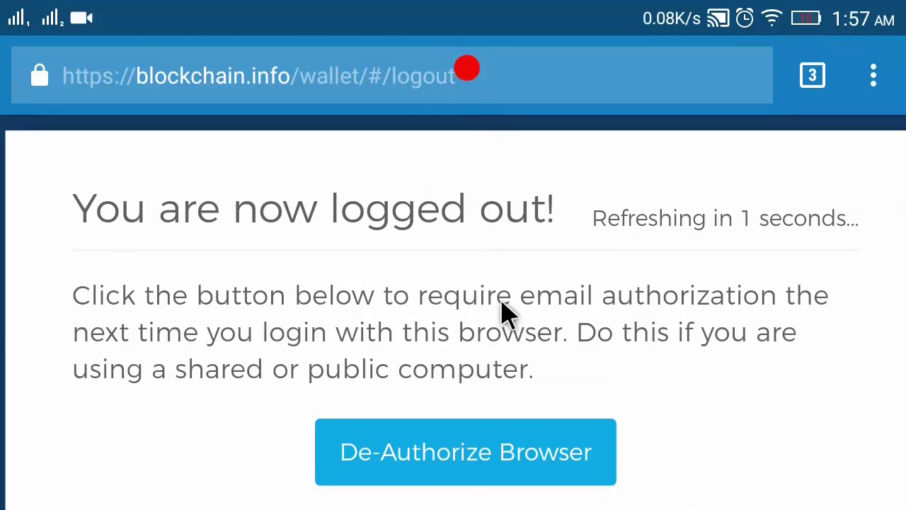
left_click(340, 416)
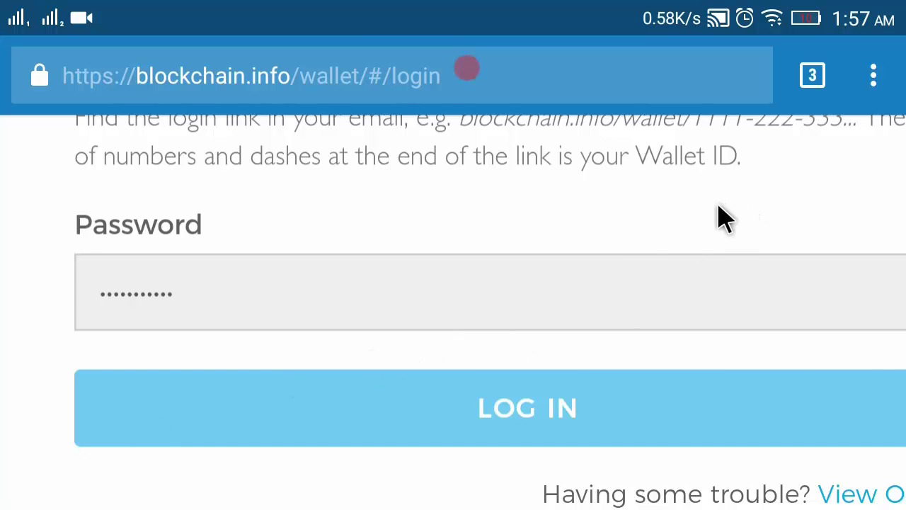
- Decline the password save and zoom out to the desktop wallet home showing 0.0013107 BTC
left_click(875, 76)
left_click_drag(708, 374, 694, 121)
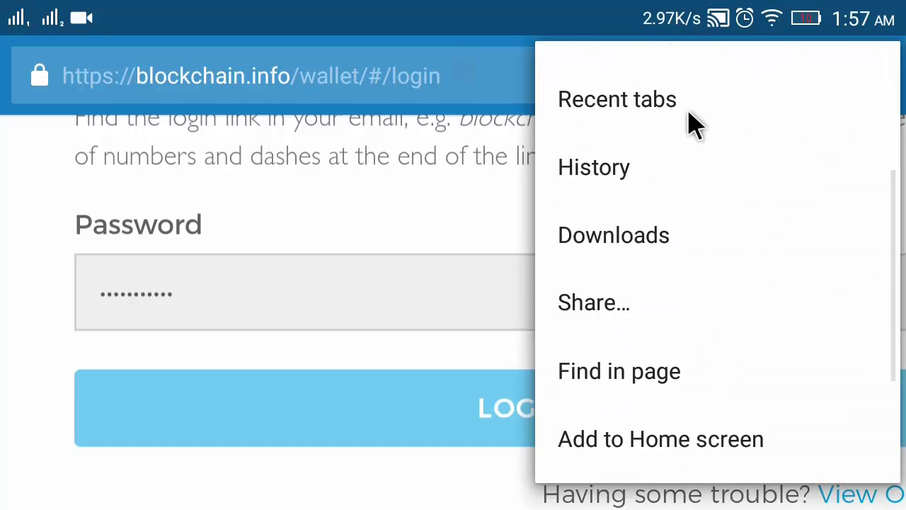
left_click_drag(650, 383, 659, 233)
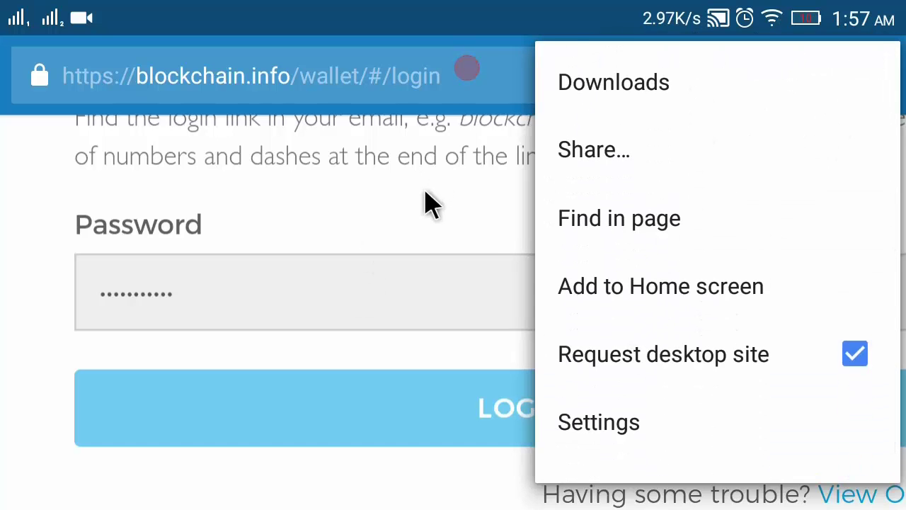
left_click(446, 211)
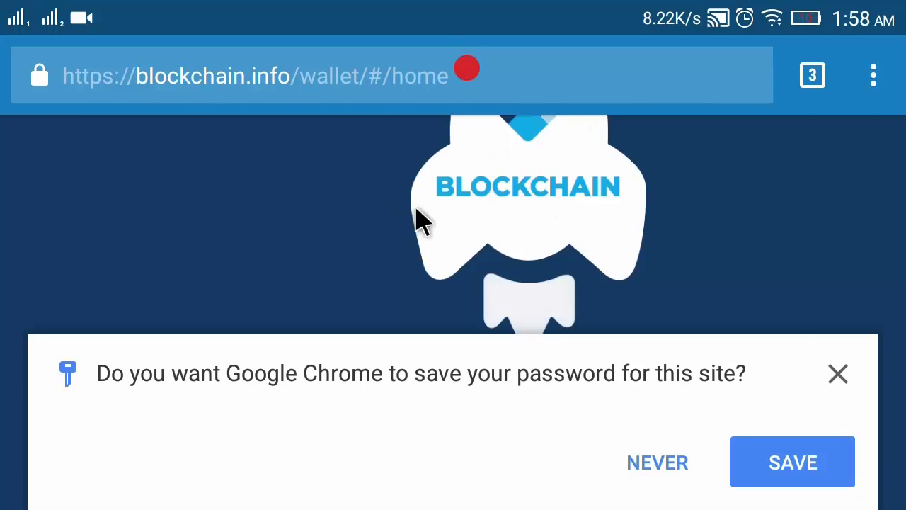
left_click(838, 378)
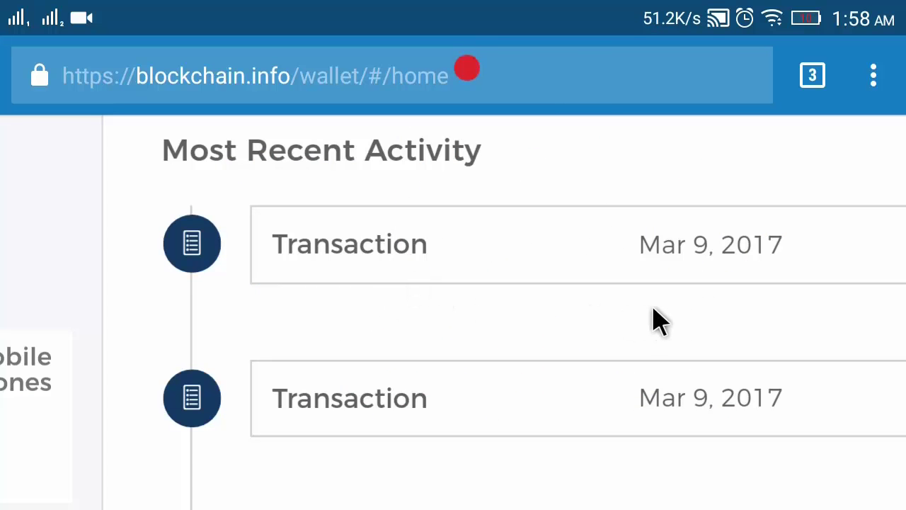
left_click_drag(655, 318, 471, 404)
left_click_drag(712, 174, 658, 432)
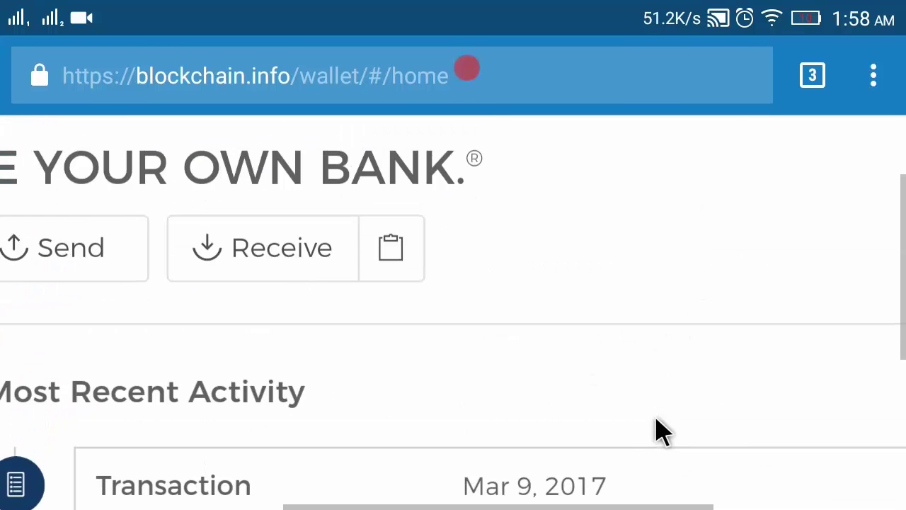
double_click(634, 432)
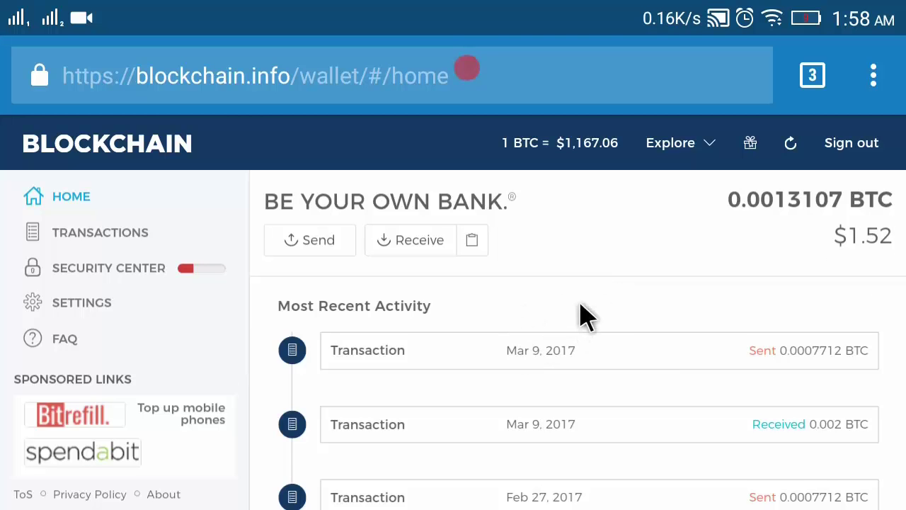
scroll(581, 315, "down", 1)
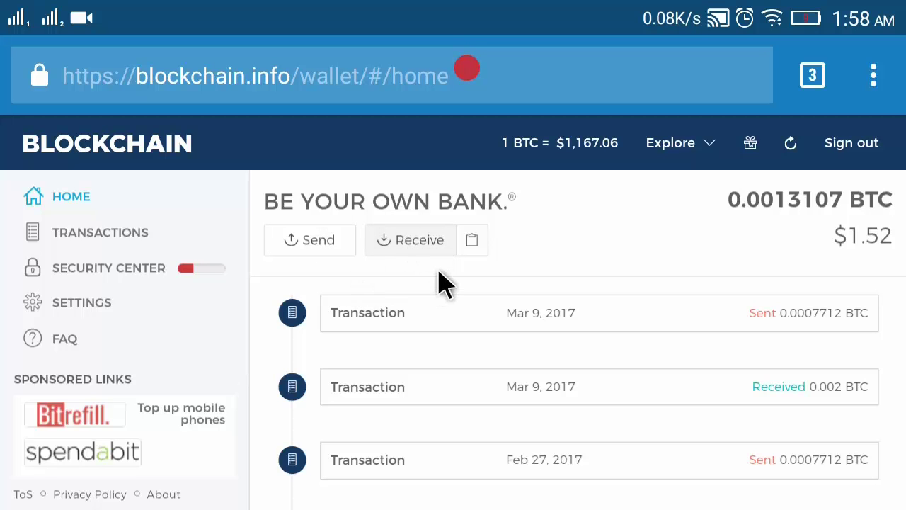
left_click(425, 252)
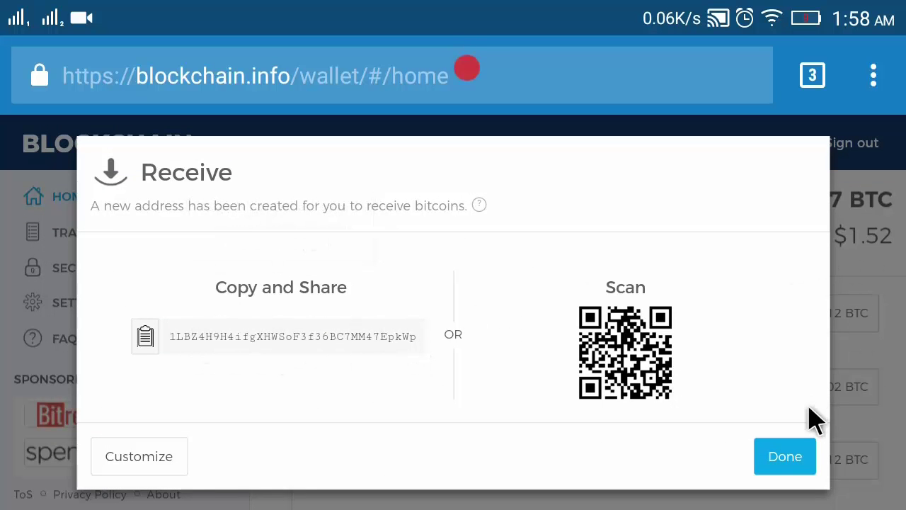
left_click(783, 459)
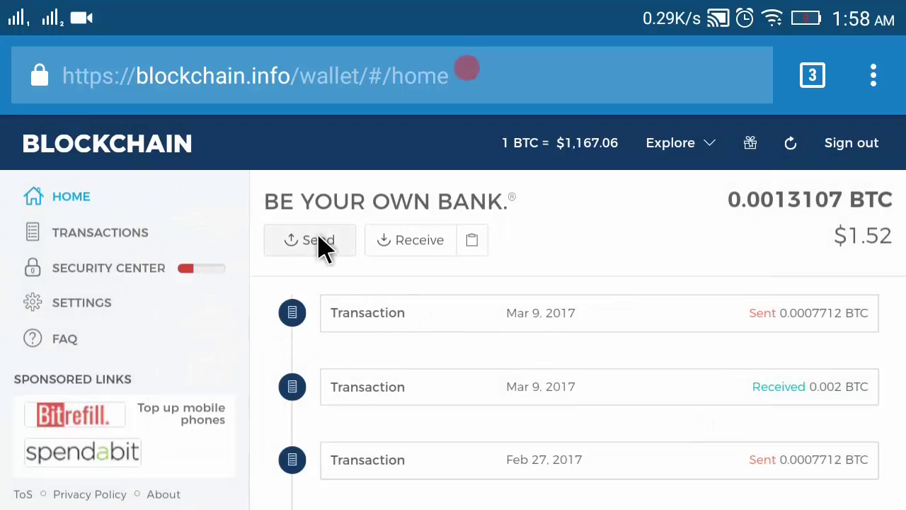
left_click(330, 257)
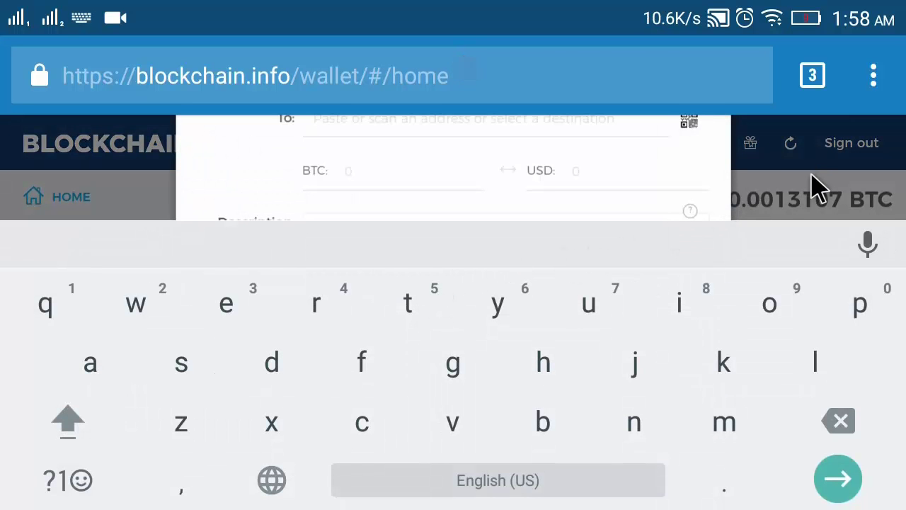
left_click(701, 181)
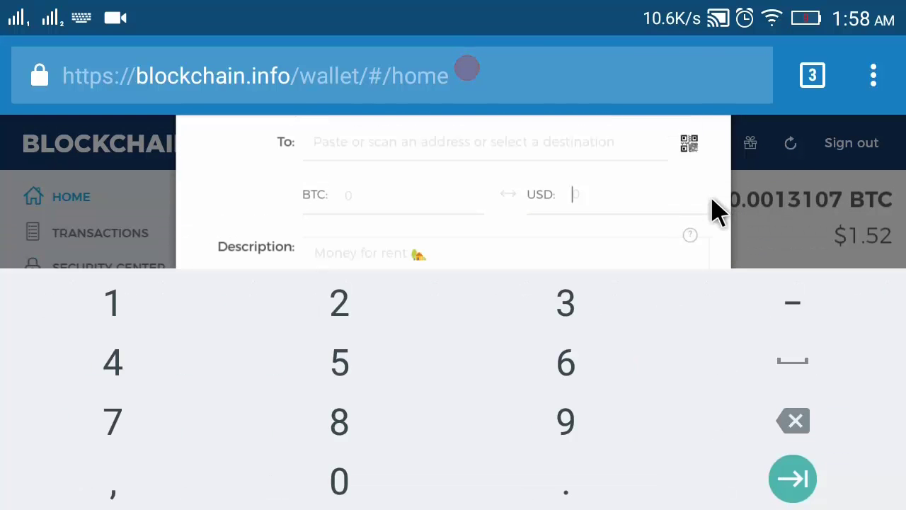
key("Escape")
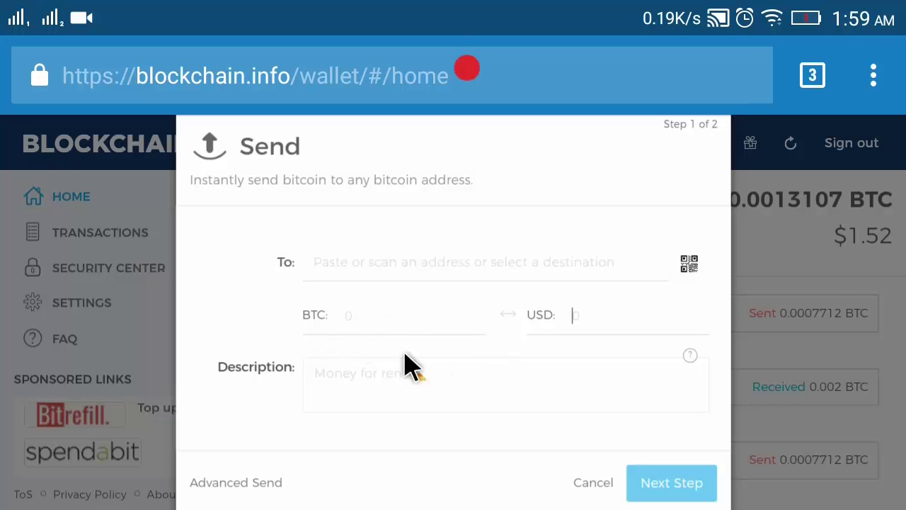
left_click(582, 483)
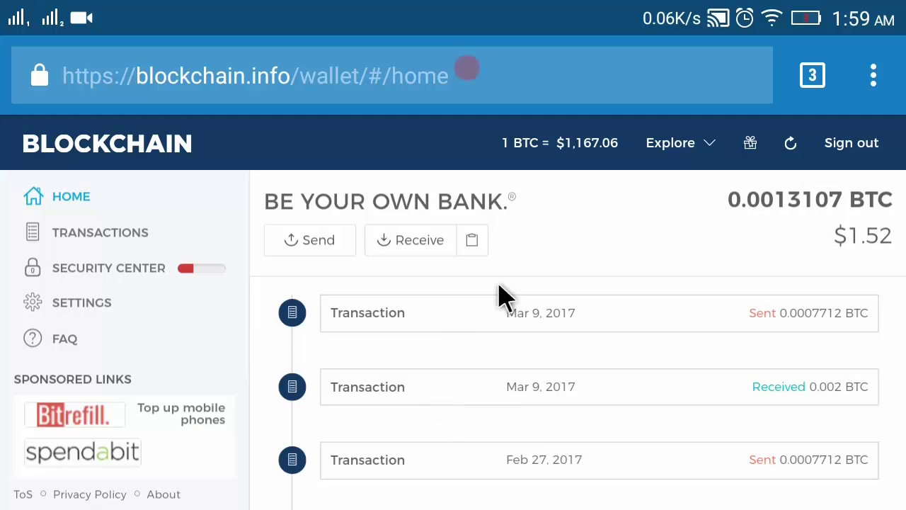
- Generate a new receiving bitcoin address and copy it to the clipboard
left_click(426, 240)
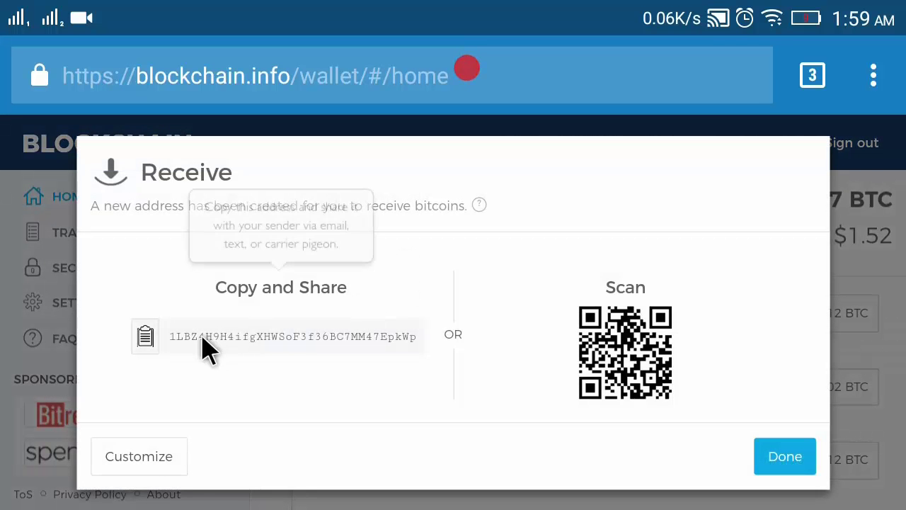
left_click(224, 336)
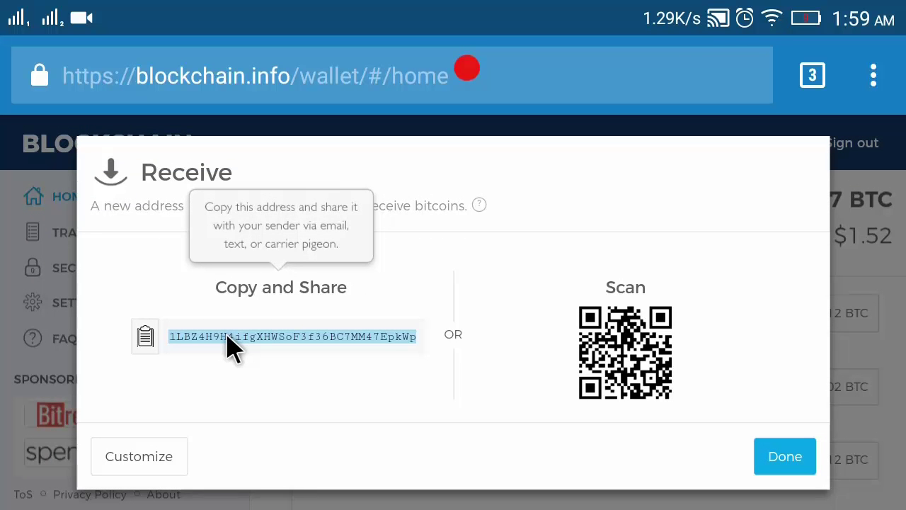
left_click(337, 347)
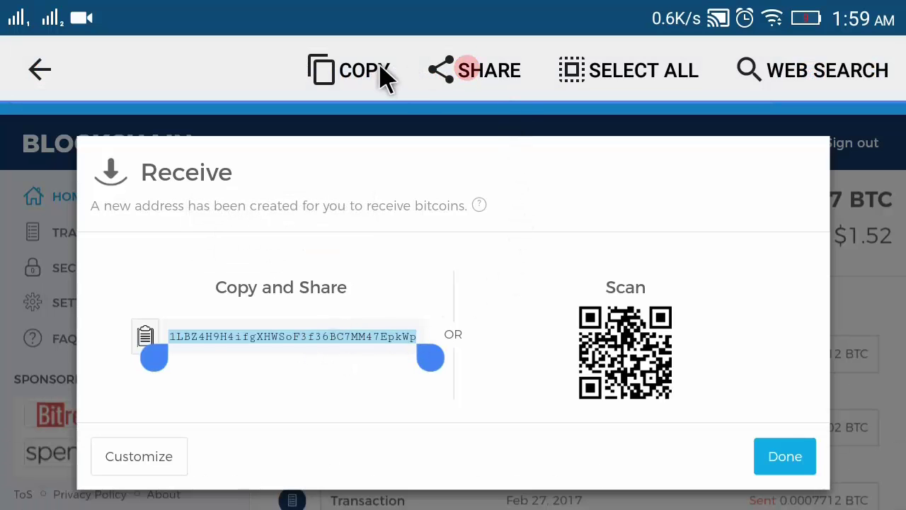
left_click(363, 70)
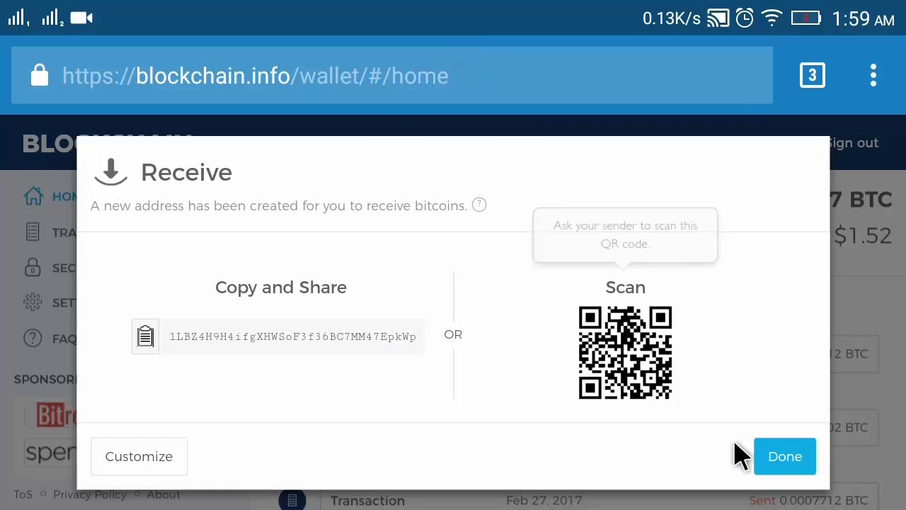
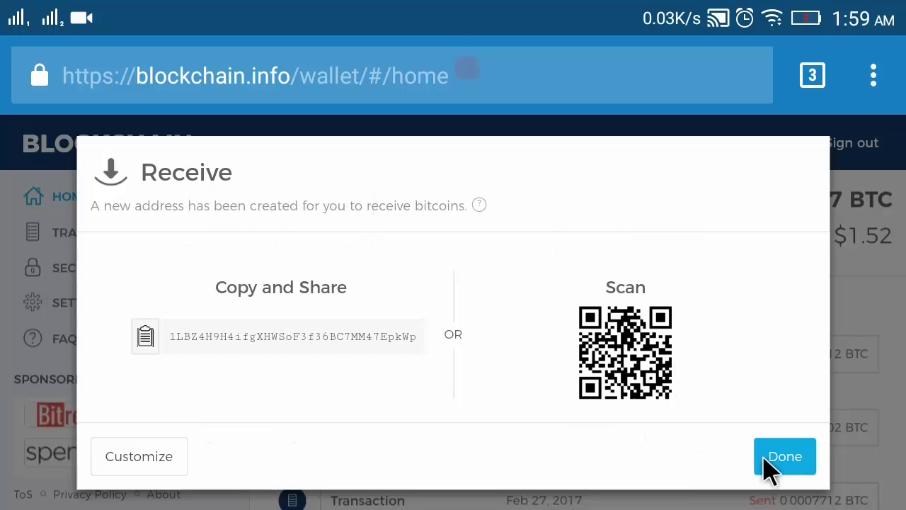
- Close the receive-address window and switch back to the BTChamp tab with the wallet form
left_click(779, 459)
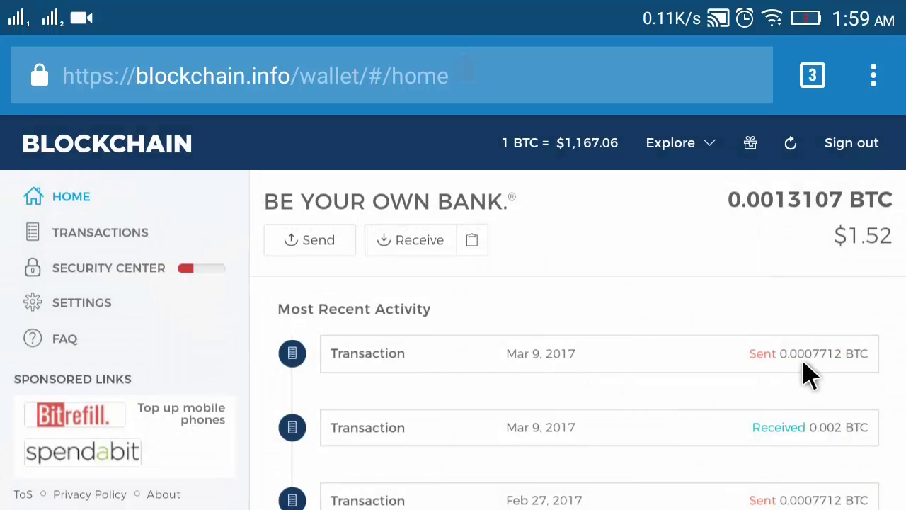
left_click(813, 77)
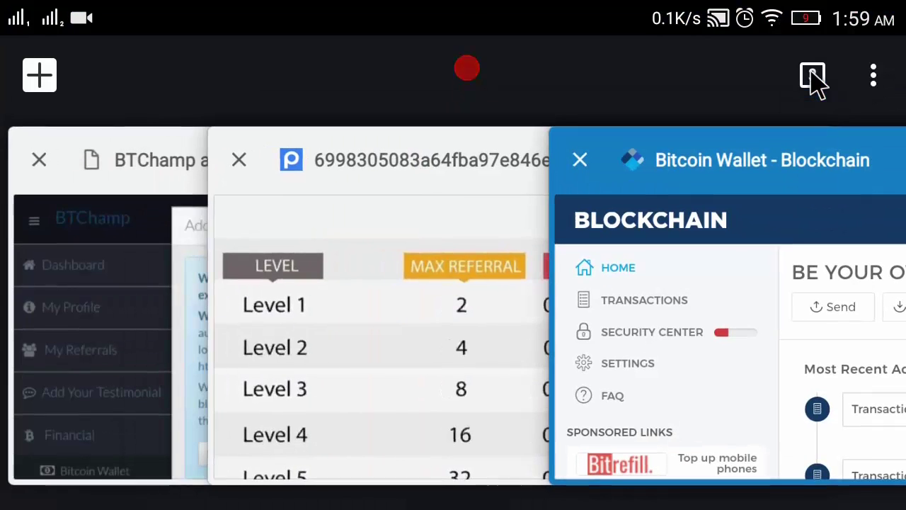
left_click(106, 276)
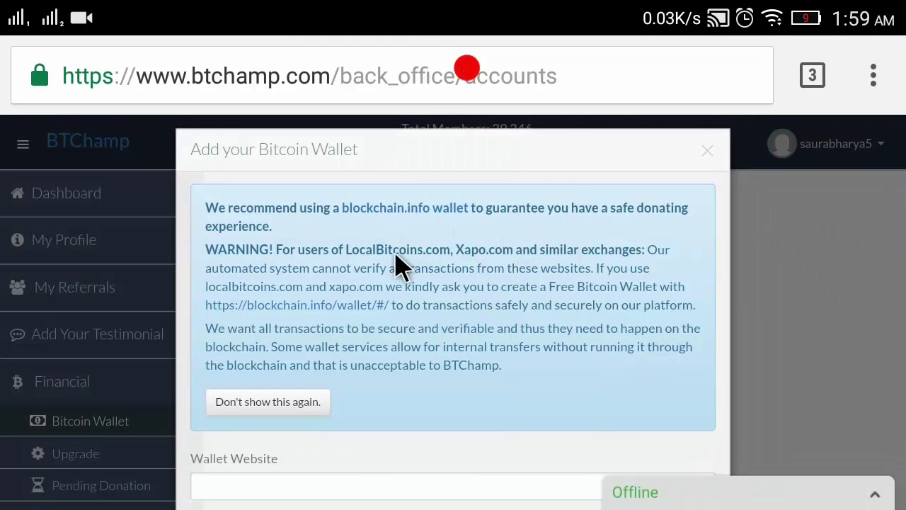
- Paste the copied Bitcoin address into the Wallet Website field by mistake
left_click_drag(439, 330, 482, 146)
scroll(333, 308, "up", 2)
left_click_drag(439, 324, 522, 182)
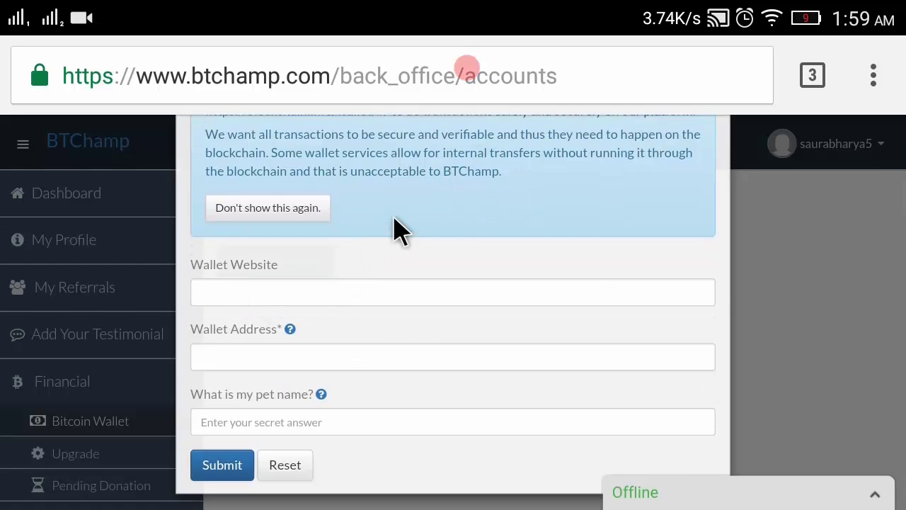
left_click_drag(397, 229, 425, 188)
left_click(296, 348)
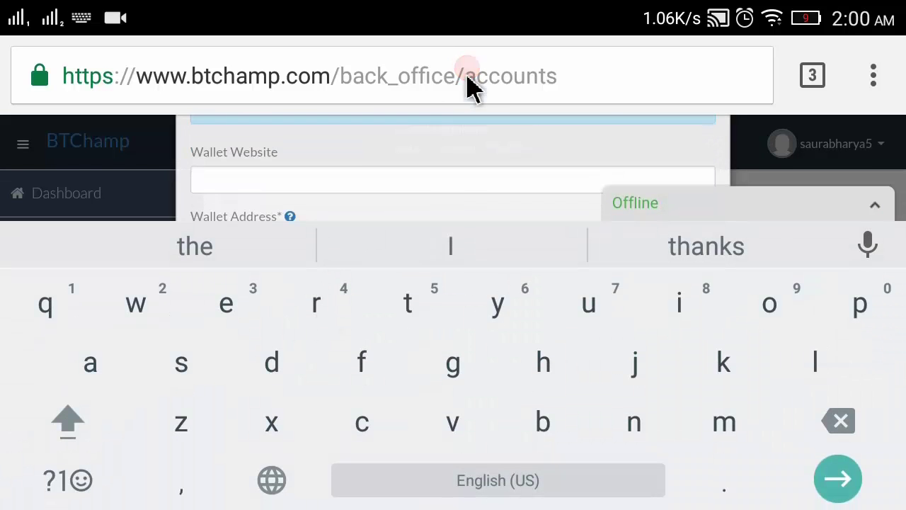
left_click(349, 185)
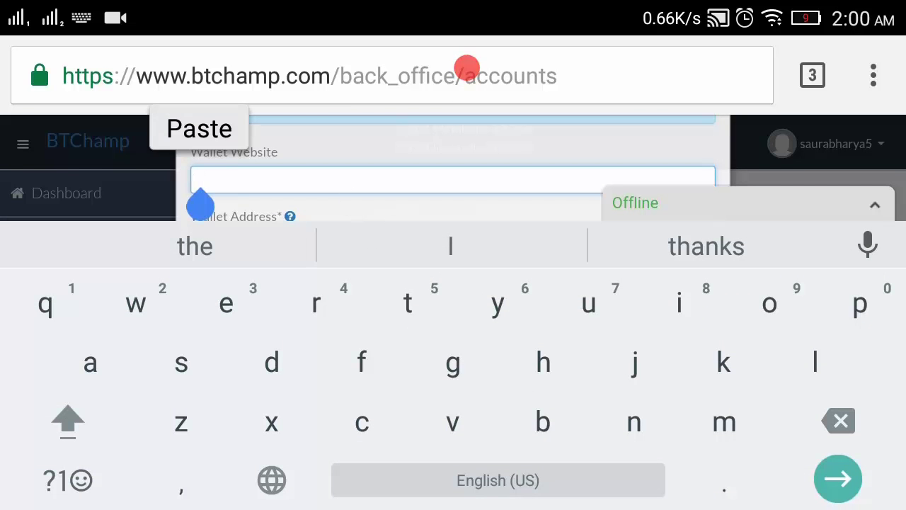
left_click(199, 128)
key("Escape")
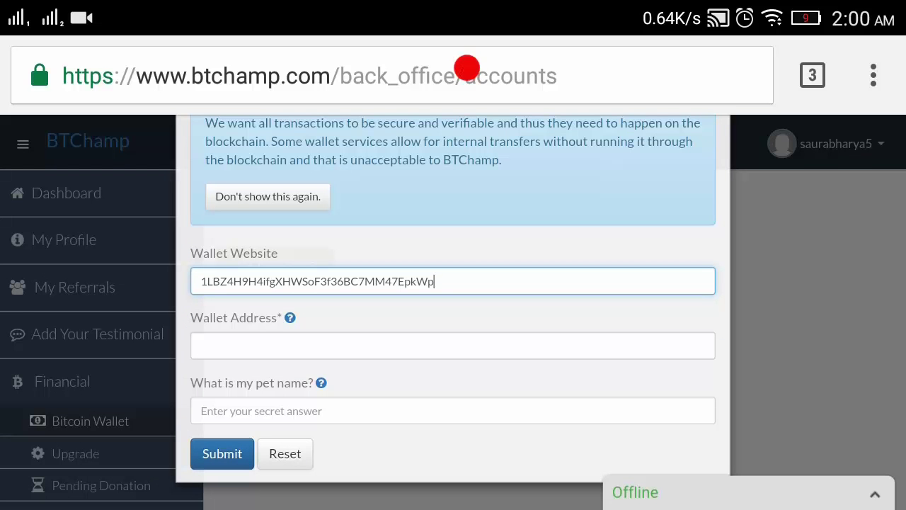
- Delete the misplaced address so Wallet Website is empty again
left_click(435, 281)
key("BackSpace")
key("BackSpace")
key("BackSpace")
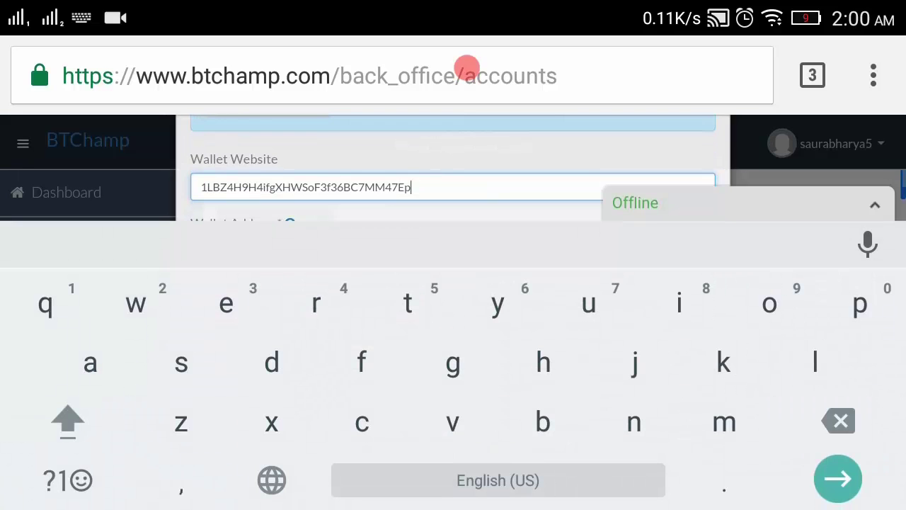
key("BackSpace")
key("BackSpace")
key("BackSpace")
key("BackSpace")
key("BackSpace")
key("Escape")
left_click(467, 71)
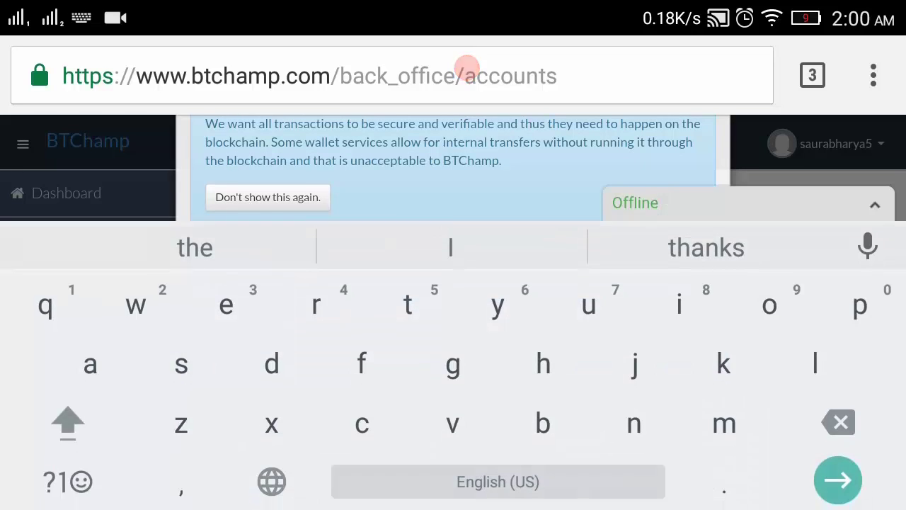
key("Escape")
- Paste the Bitcoin receiving address into the Wallet Address field
left_click(376, 345)
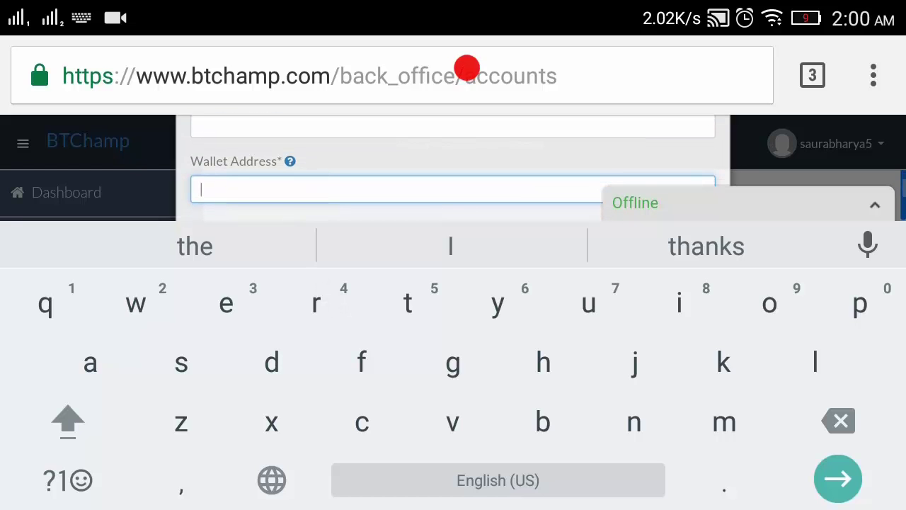
left_click(202, 189)
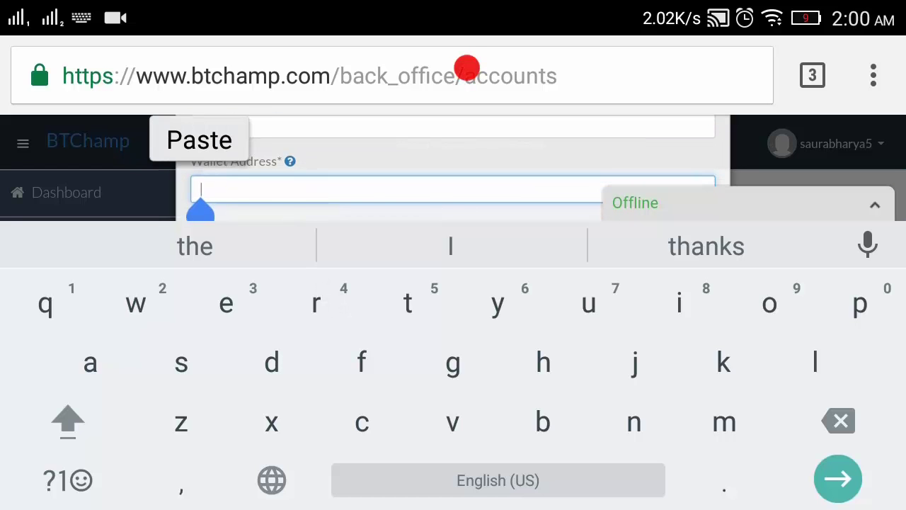
left_click(199, 140)
key("Return")
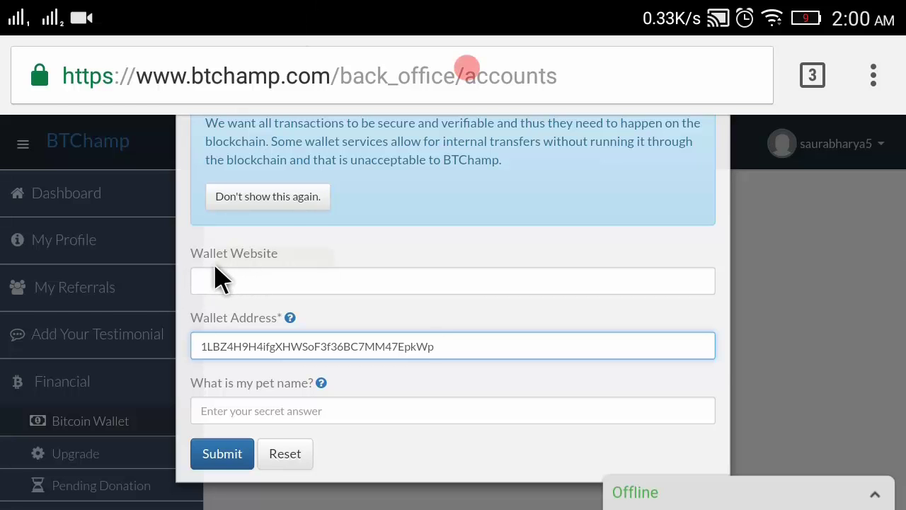
left_click_drag(425, 187, 420, 233)
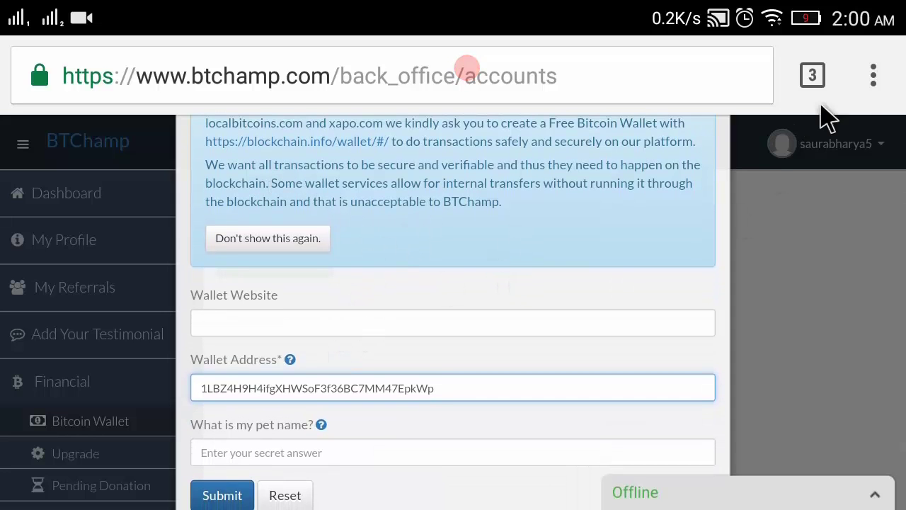
left_click(399, 212)
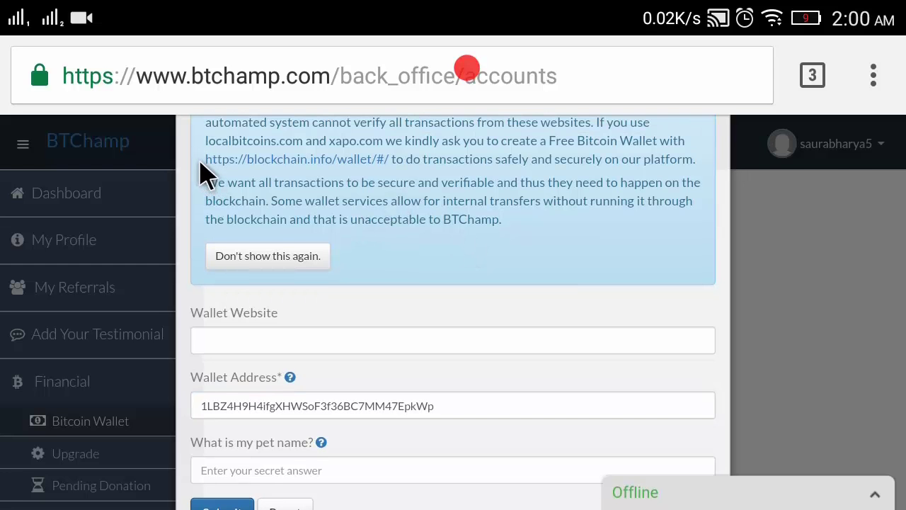
double_click(212, 161)
left_click_drag(249, 177, 348, 178)
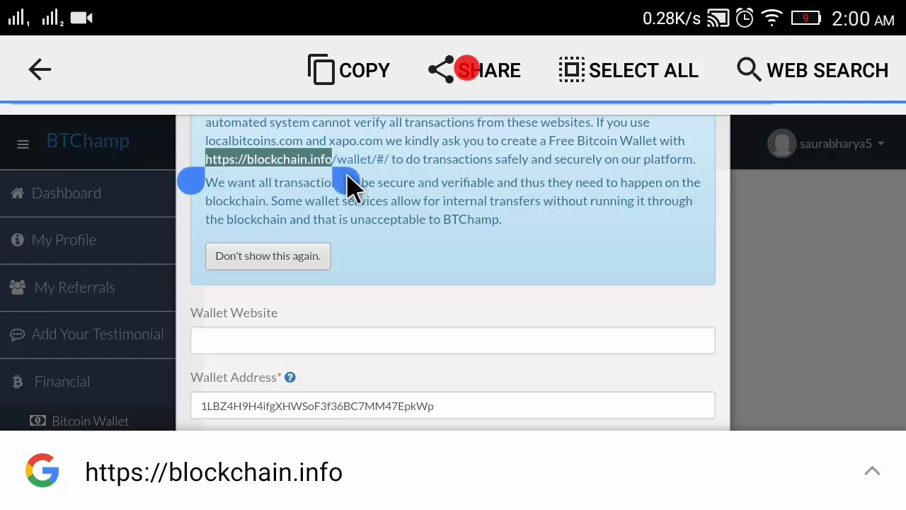
left_click(362, 76)
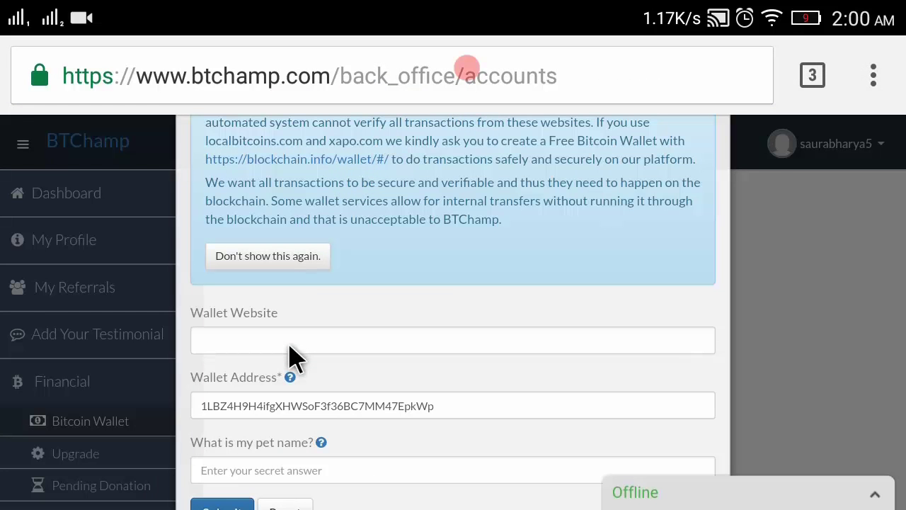
left_click(289, 347)
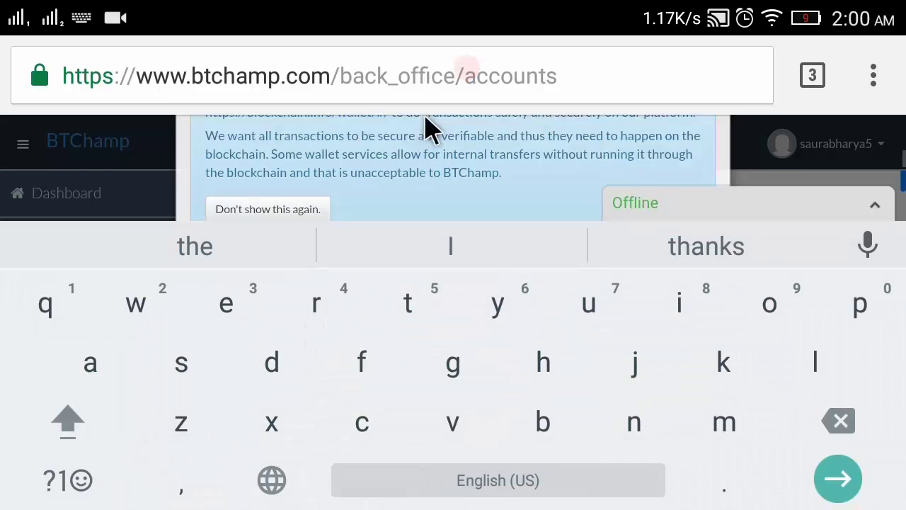
left_click_drag(437, 189, 434, 101)
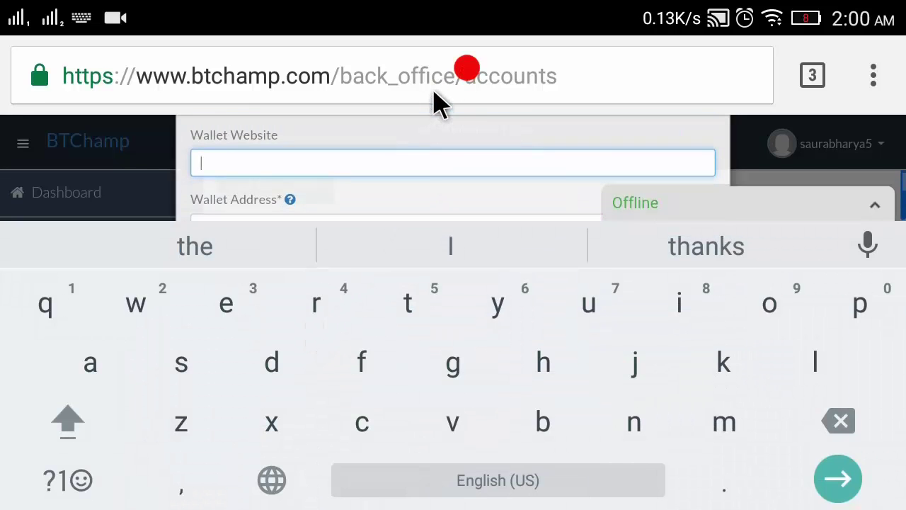
left_click(369, 166)
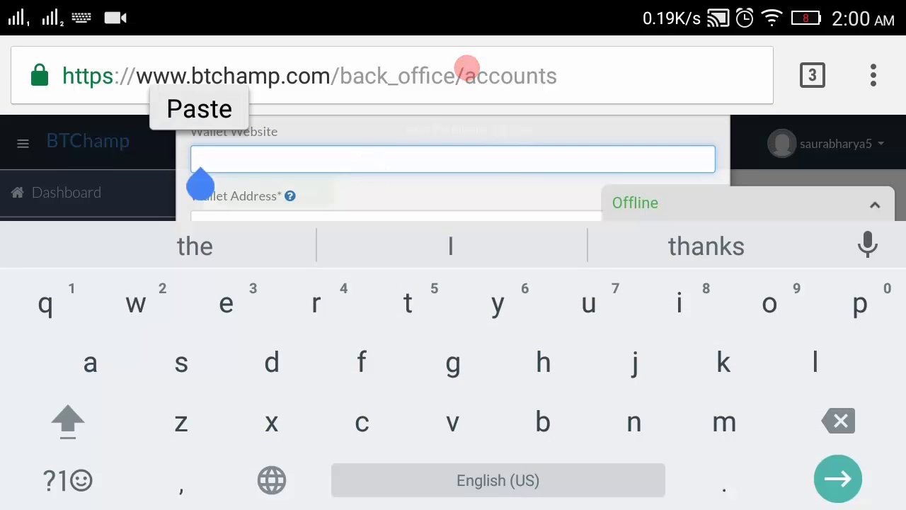
left_click(199, 109)
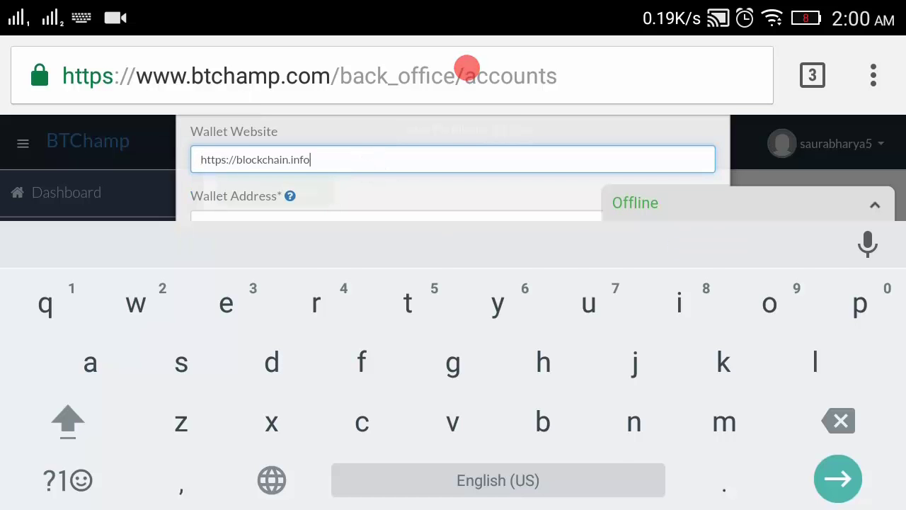
key("Escape")
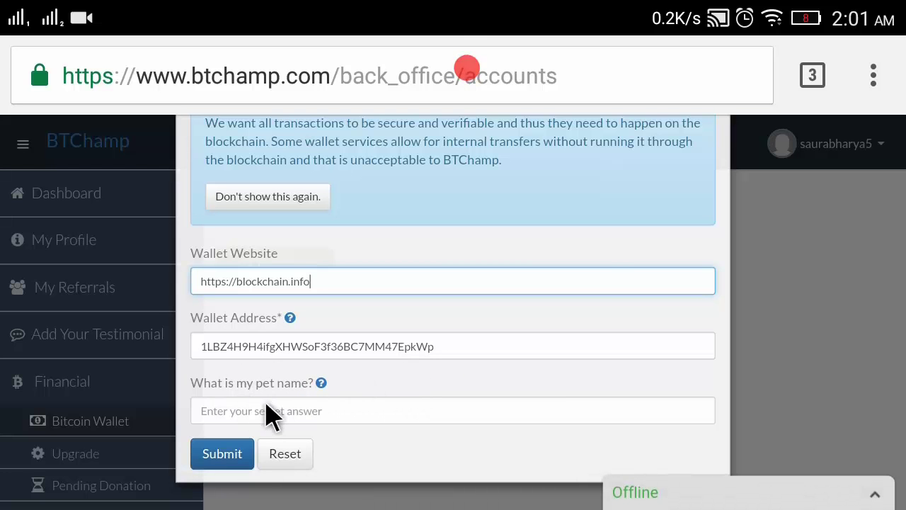
- Fill the pet-name answer from the saved suggestion, save the wallet, and go to Dashboard
left_click(322, 414)
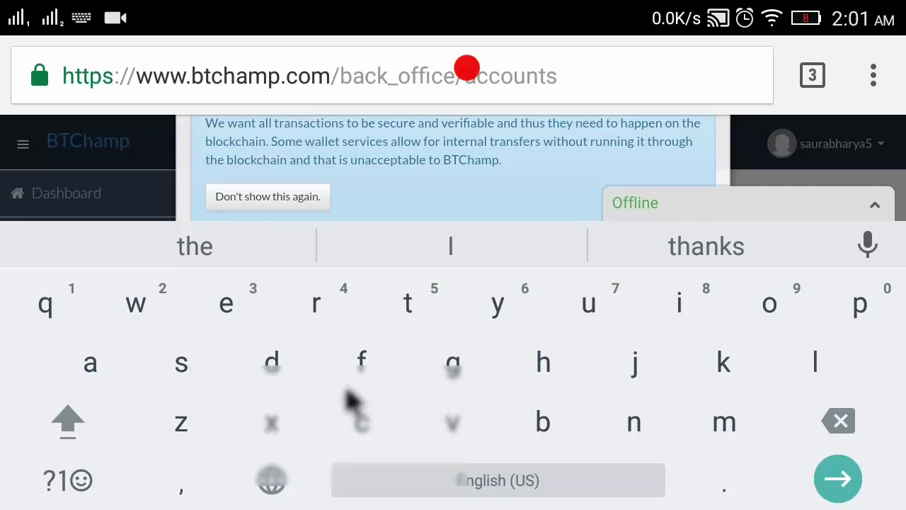
key("Return")
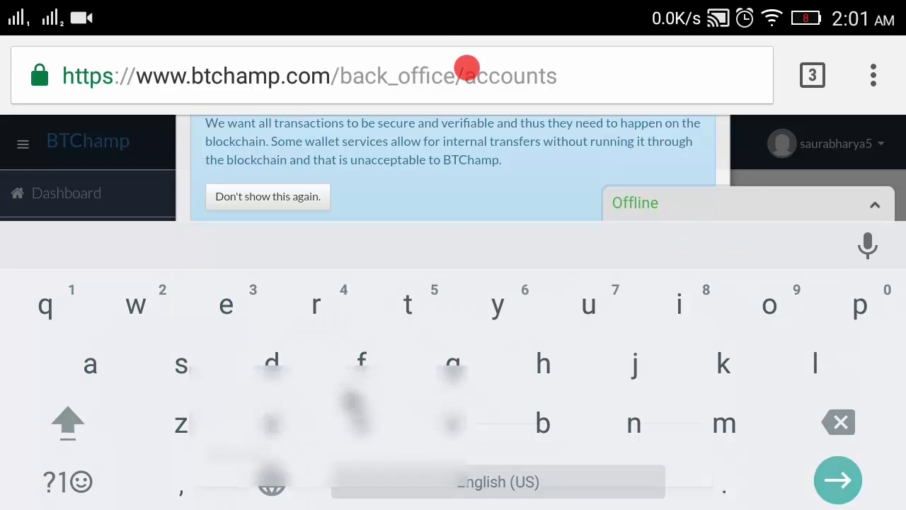
left_click(319, 453)
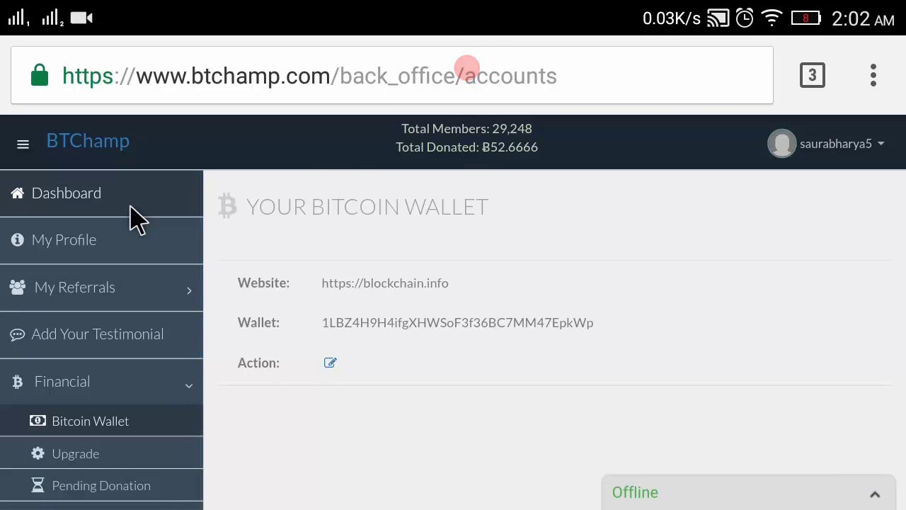
left_click(95, 206)
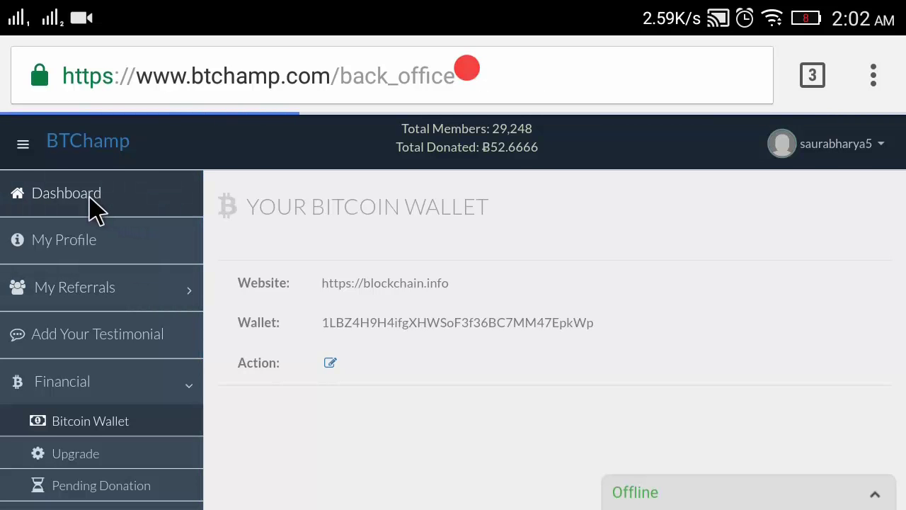
- Review the free-membership expiry countdown on the Member Dashboard and choose Upgrade now!
scroll(666, 319, "down", 1)
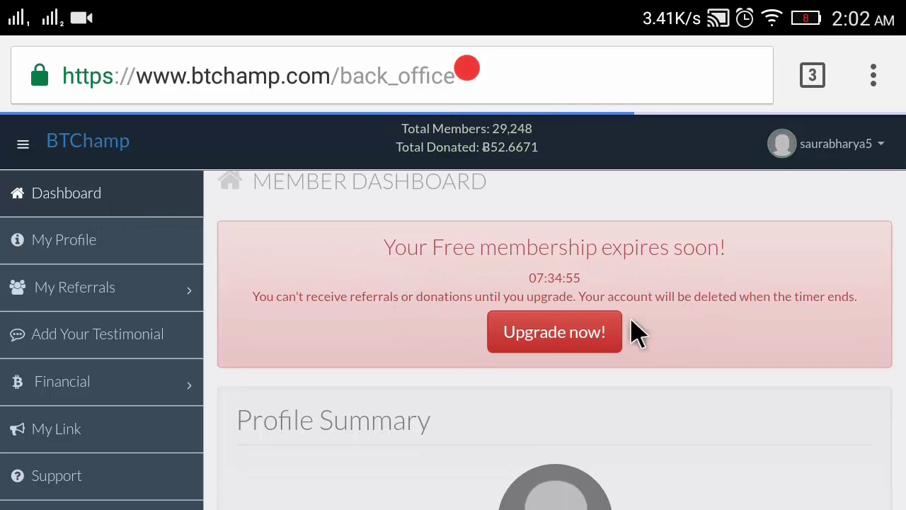
scroll(631, 323, "down", 3)
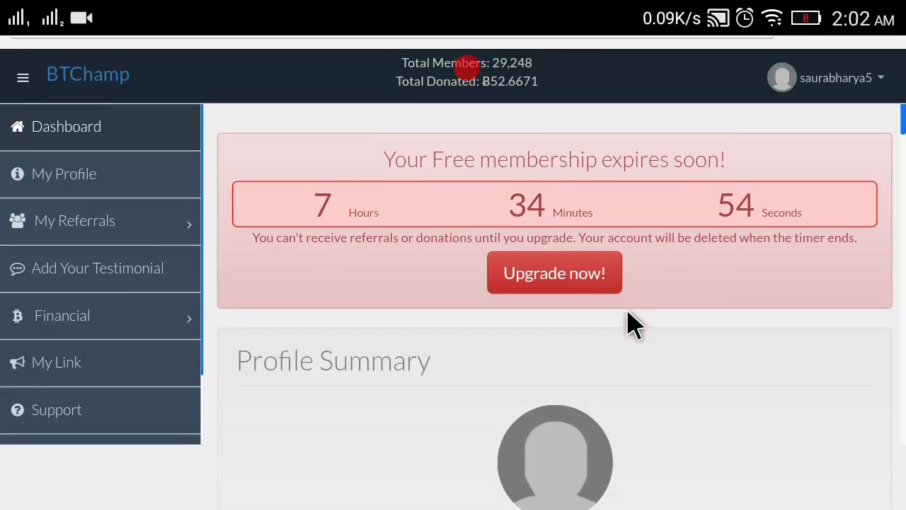
scroll(648, 389, "up", 2)
scroll(648, 390, "up", 2)
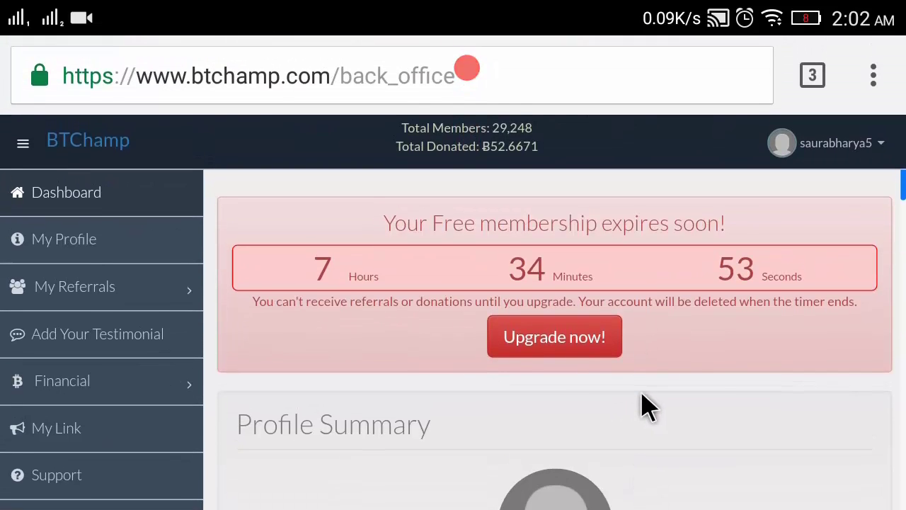
left_click(558, 340)
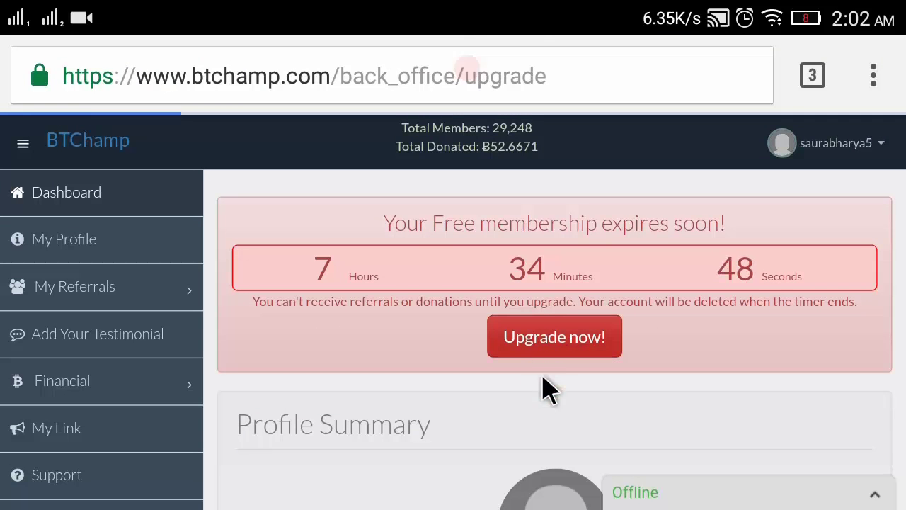
scroll(598, 372, "down", 3)
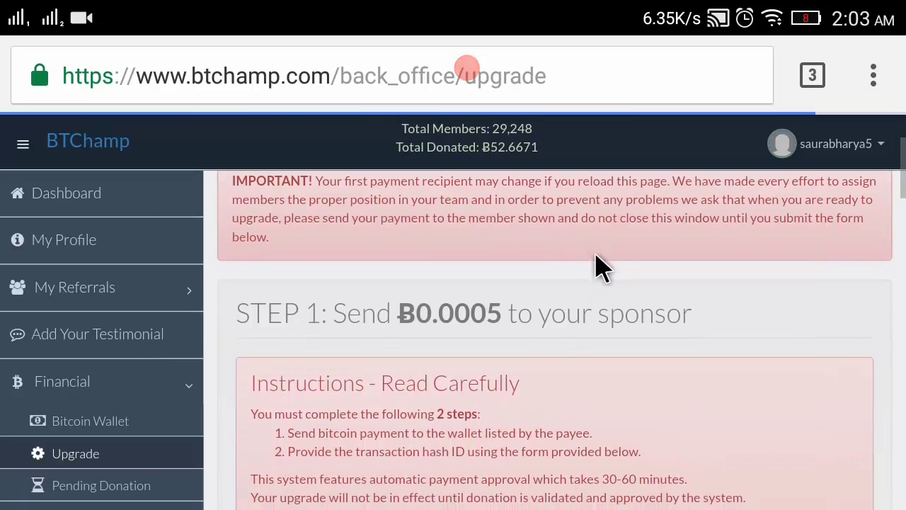
left_click_drag(581, 251, 572, 283)
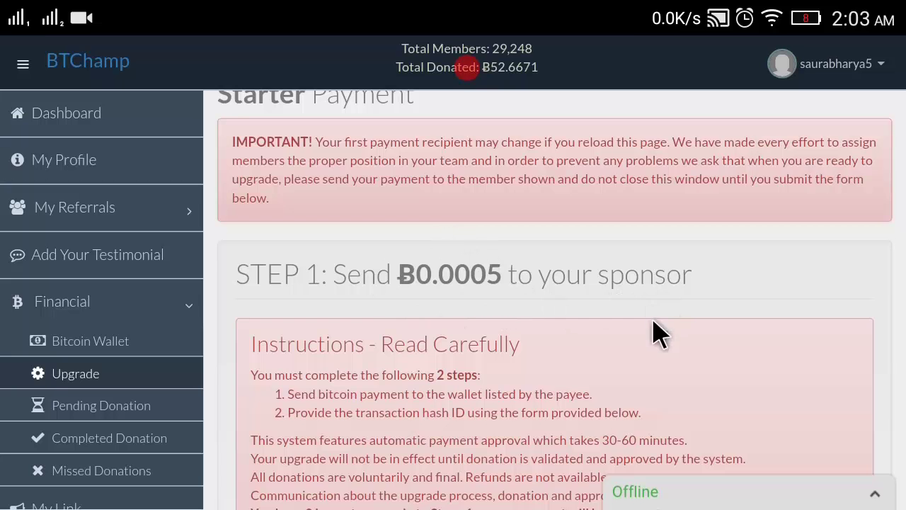
scroll(613, 386, "down", 4)
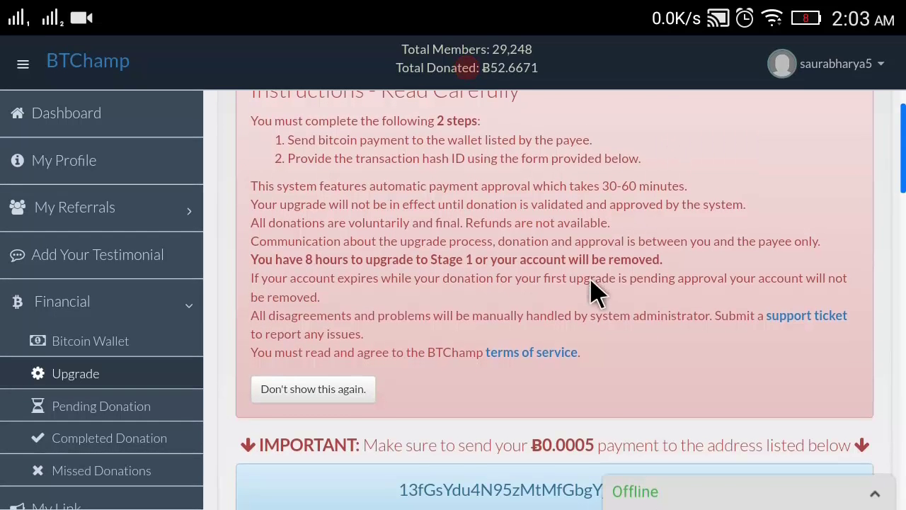
scroll(614, 354, "down", 9)
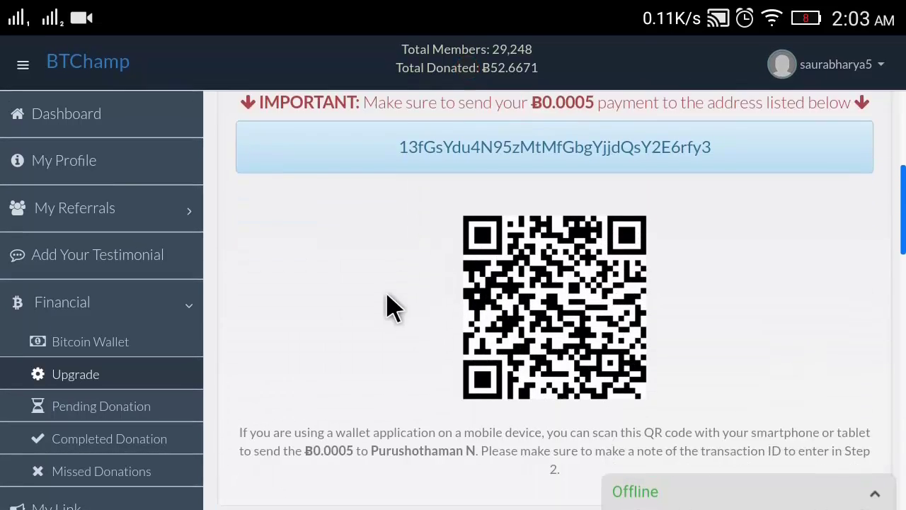
scroll(436, 243, "up", 5)
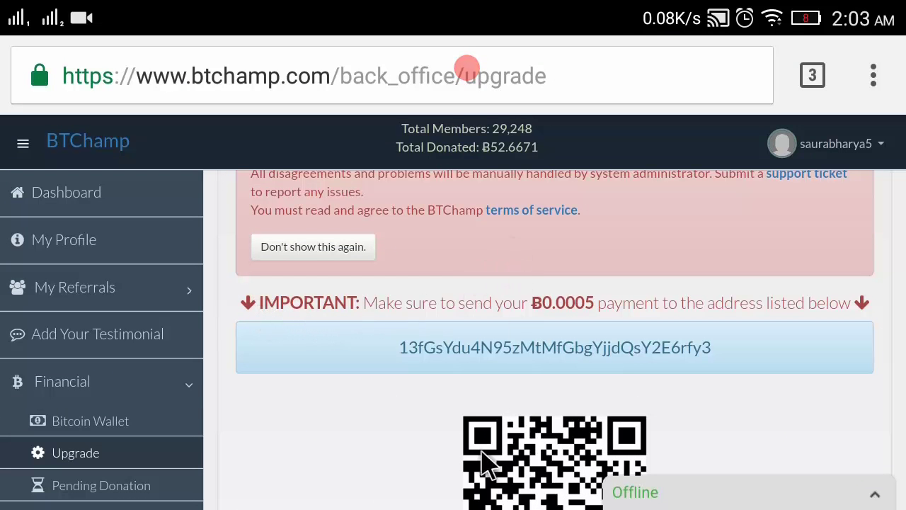
scroll(487, 489, "up", 4)
scroll(486, 385, "up", 3)
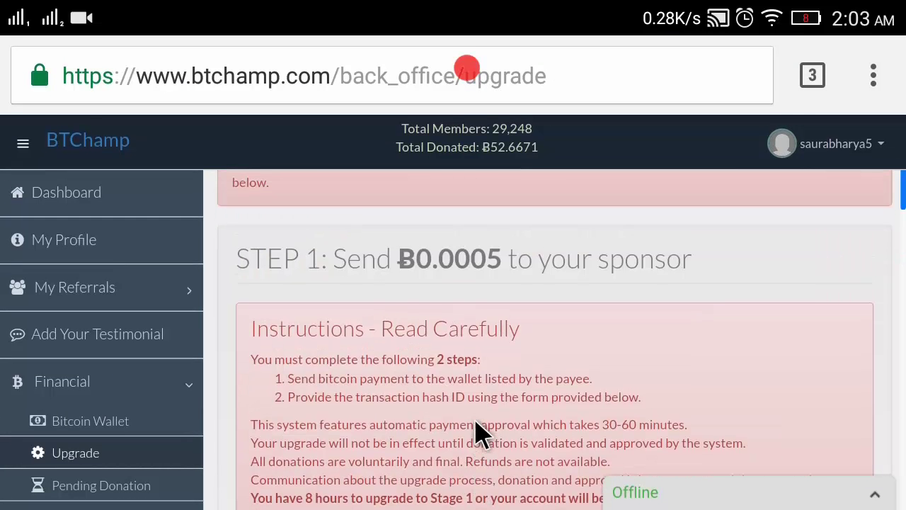
scroll(481, 322, "down", 2)
scroll(481, 322, "down", 5)
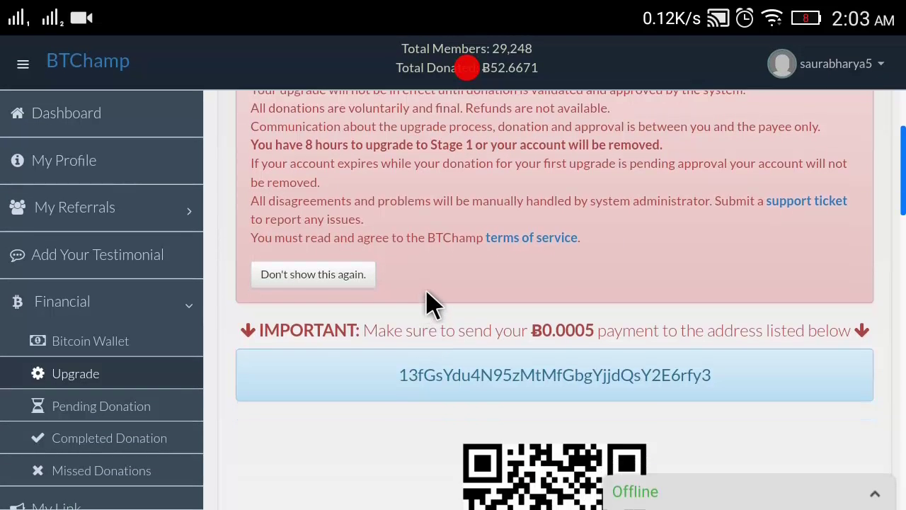
scroll(435, 230, "down", 1)
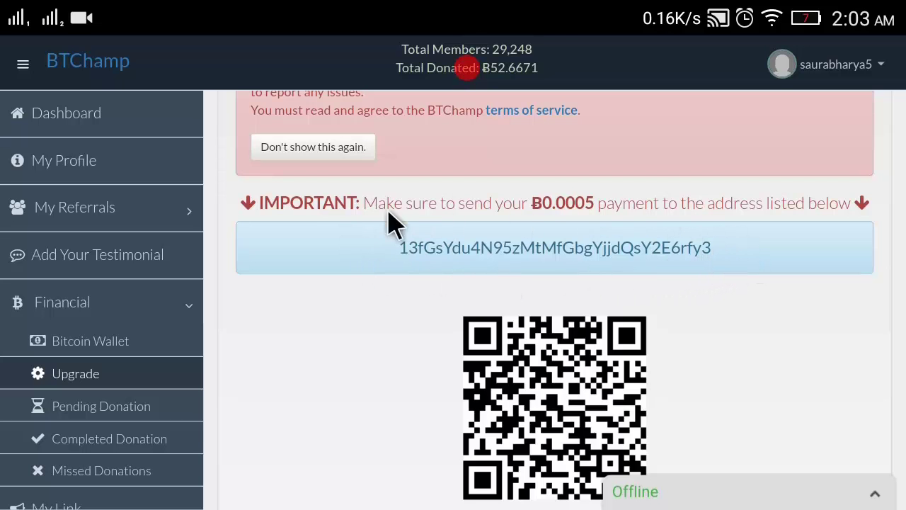
scroll(722, 188, "down", 2)
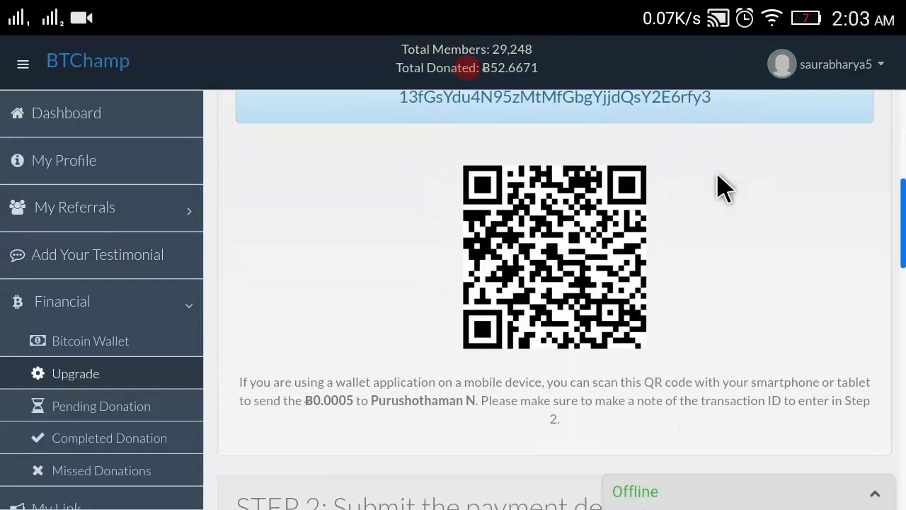
scroll(718, 196, "up", 2)
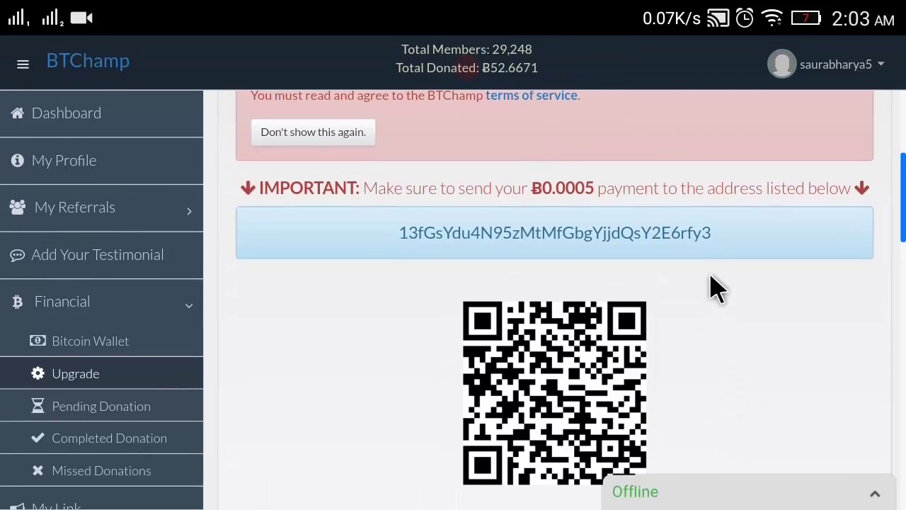
- Copy the sponsor's bitcoin payment address and bring up Chrome's open-tabs overview
double_click(417, 237)
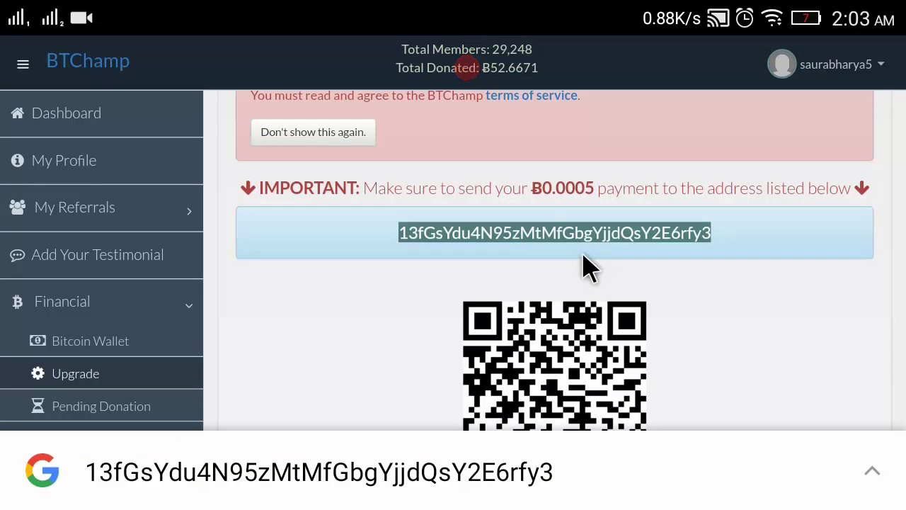
double_click(540, 240)
key("ctrl+c")
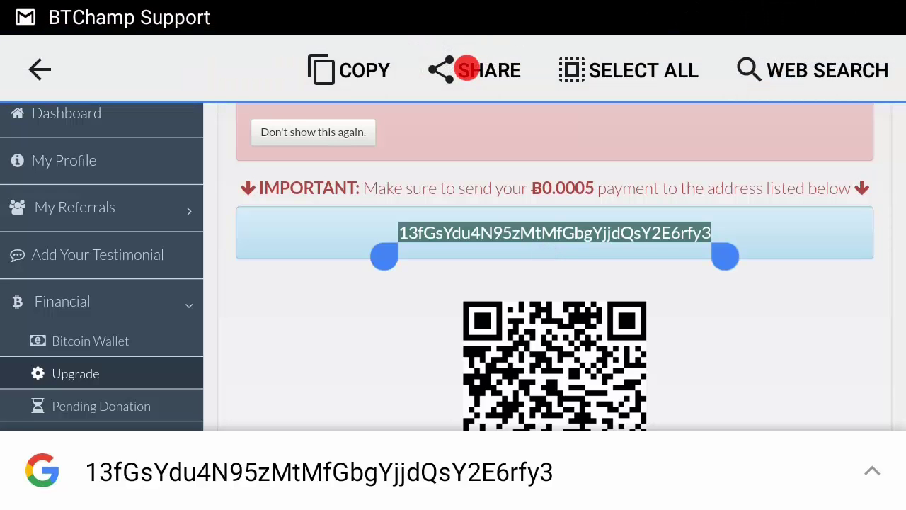
key("Escape")
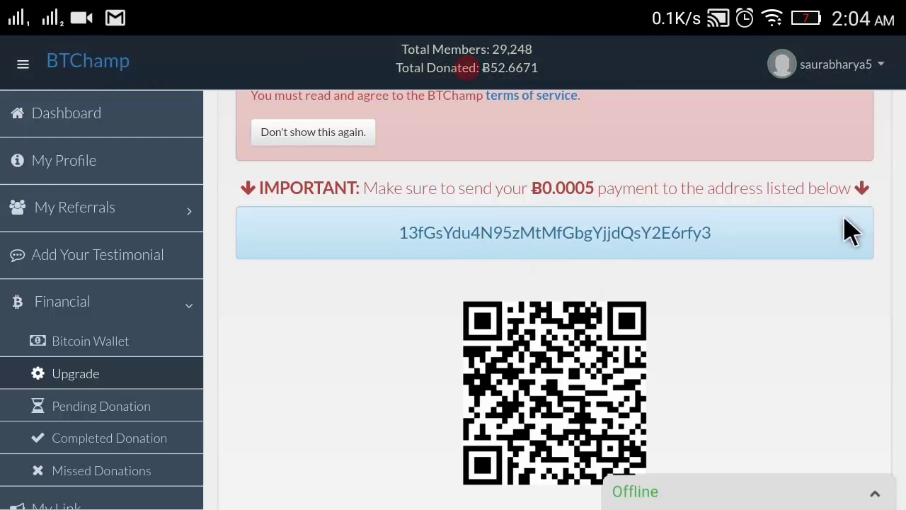
left_click_drag(708, 304, 740, 138)
left_click_drag(708, 172, 713, 472)
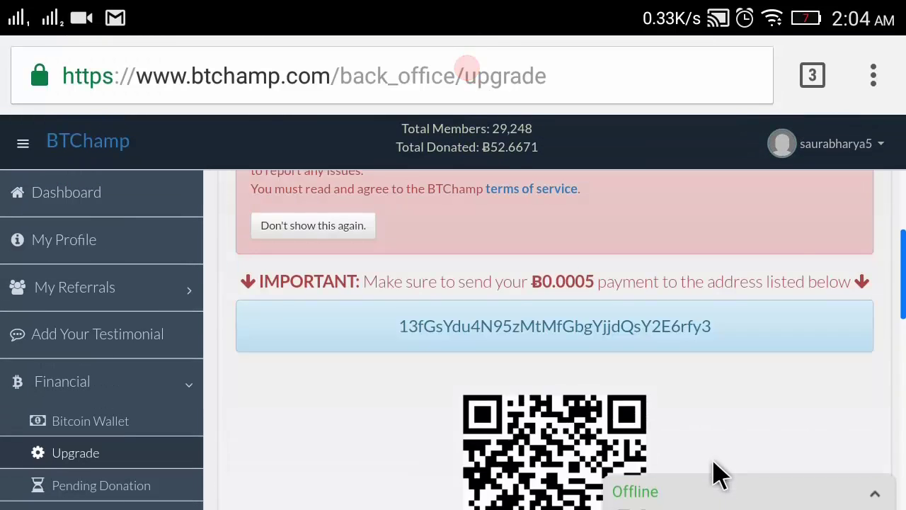
left_click(814, 76)
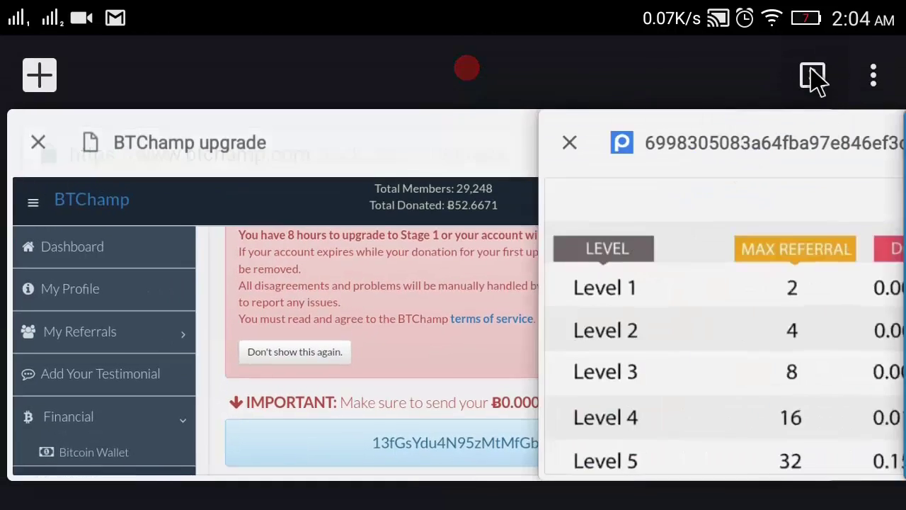
- In the Blockchain wallet, start a Send of 0.0005 BTC to the pasted sponsor address
left_click(854, 329)
left_click_drag(631, 314, 439, 298)
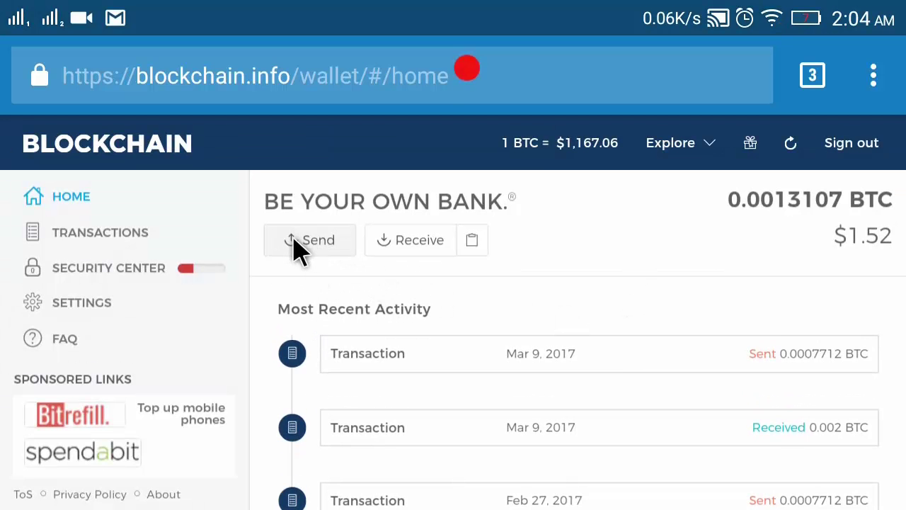
left_click(296, 244)
left_click(304, 265)
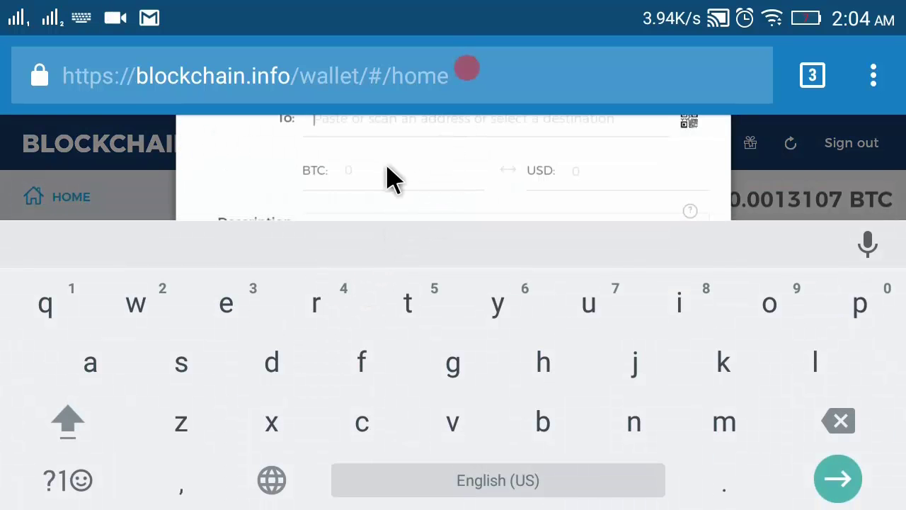
key("Escape")
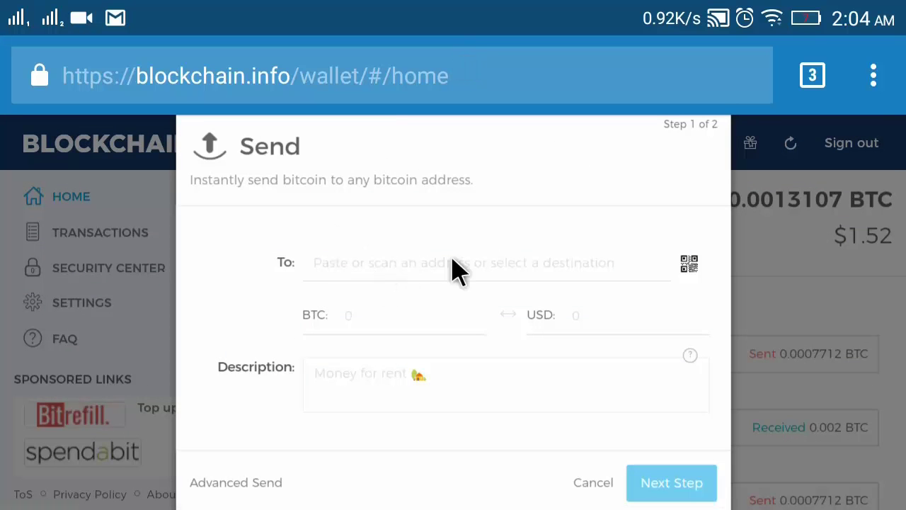
left_click(345, 272)
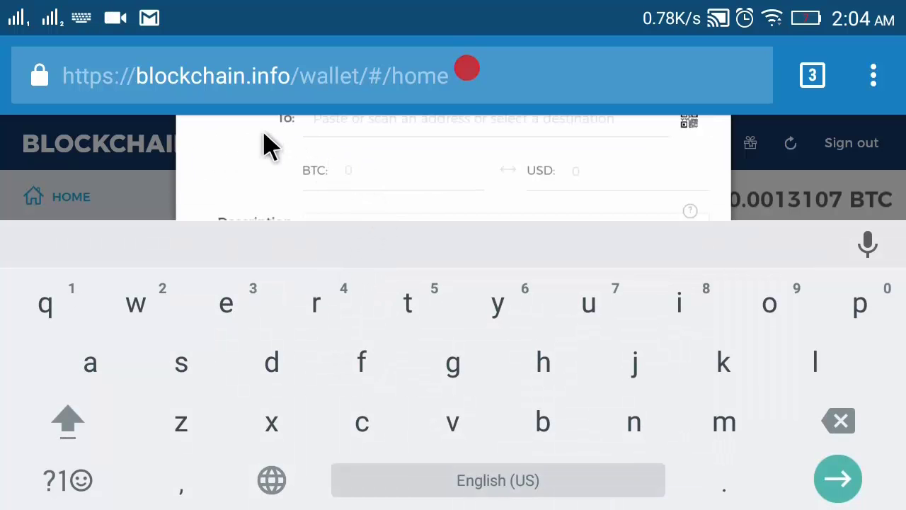
right_click(337, 142)
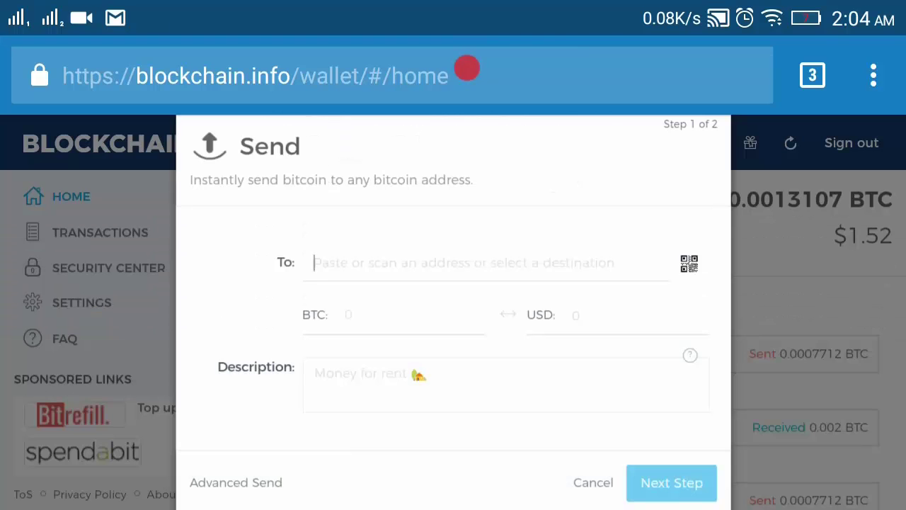
left_click(315, 263)
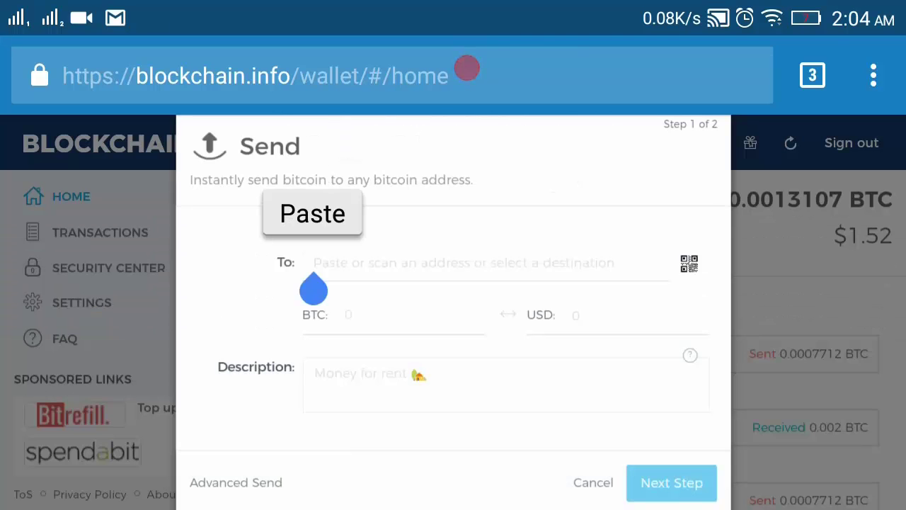
left_click(310, 226)
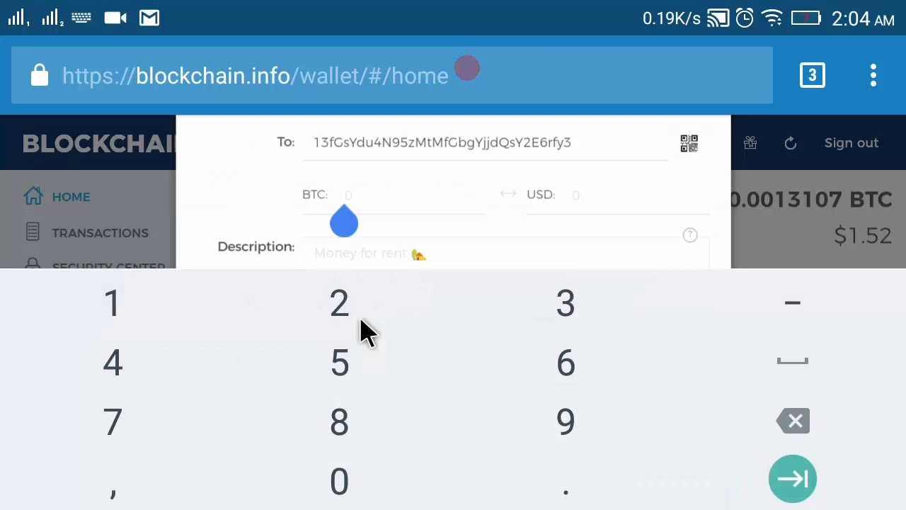
type("0")
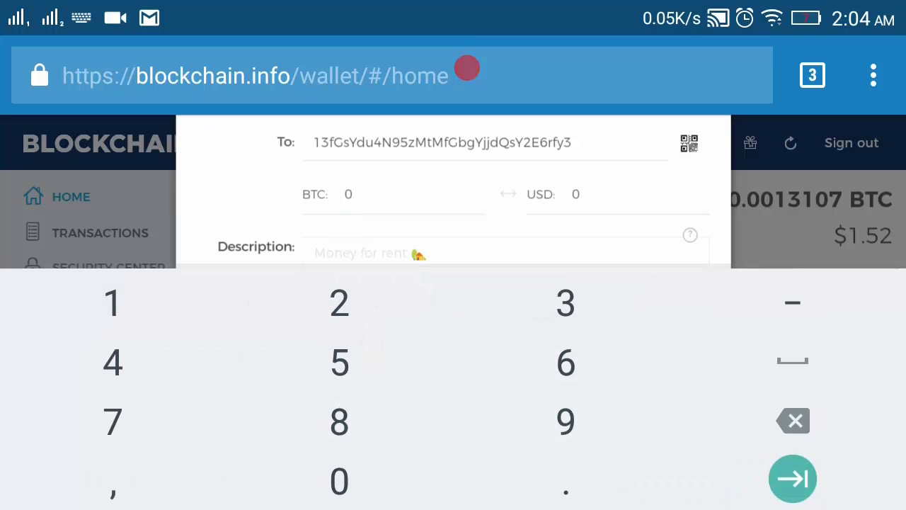
type(".0005")
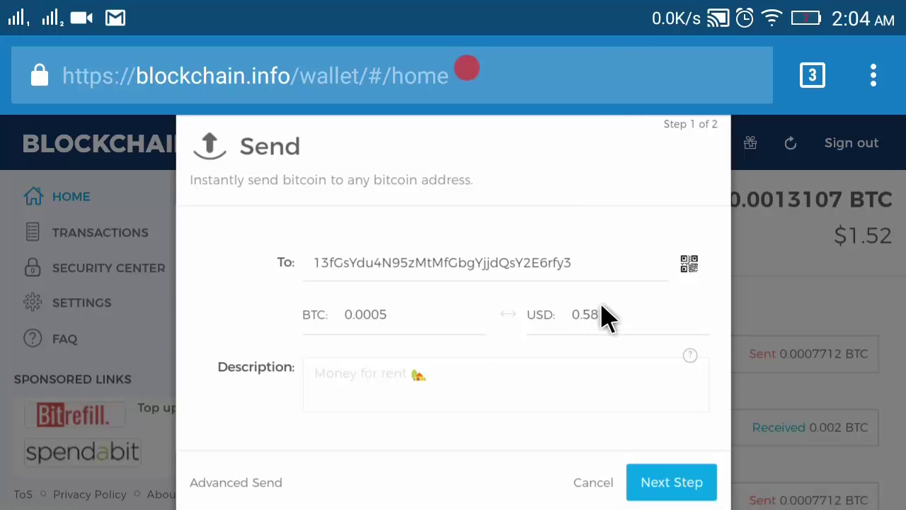
left_click(659, 467)
- Confirm and send the 0.0005 BTC payment, 0.0007712 BTC including fee
left_click(680, 489)
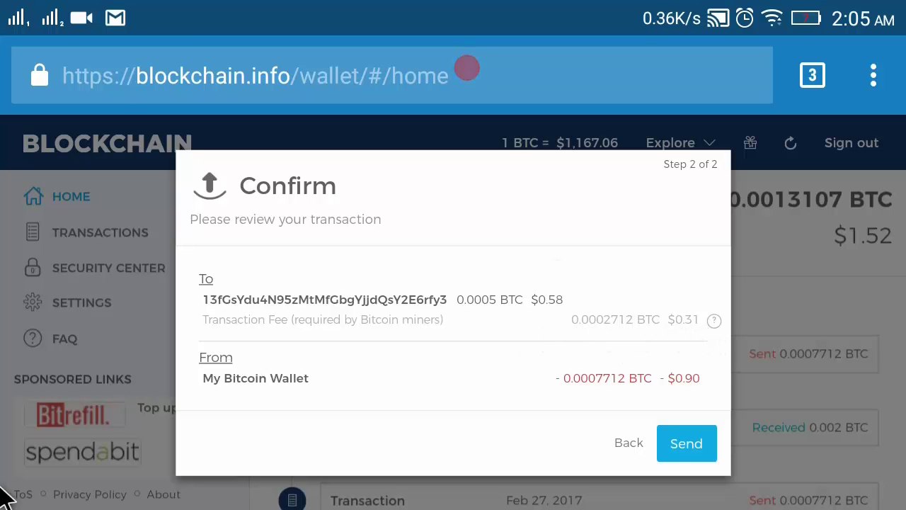
left_click(696, 446)
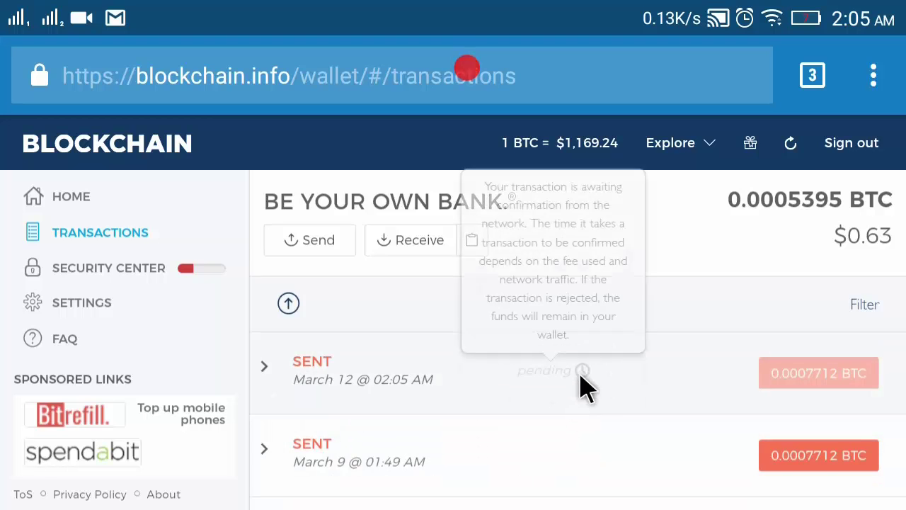
- Expand the pending SENT transaction and open its 'Verify on Blockchain.info' explorer page
left_click(267, 377)
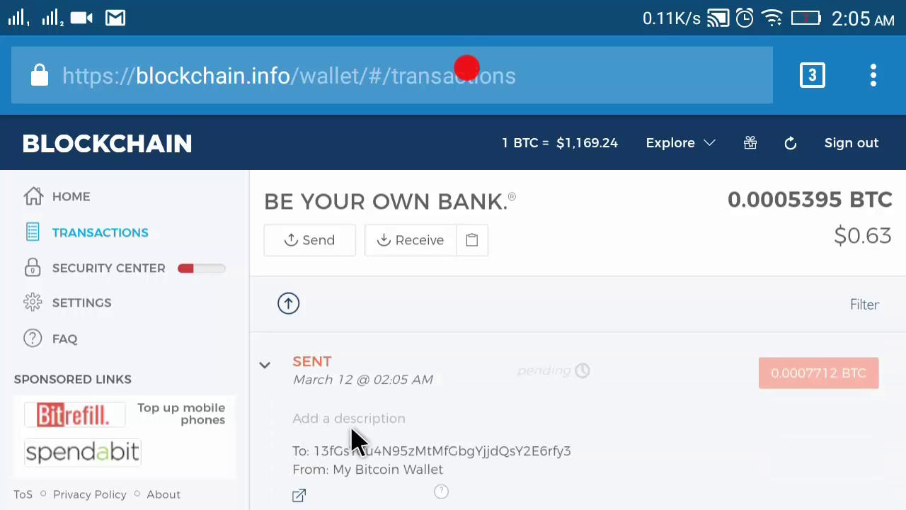
scroll(465, 405, "down", 1)
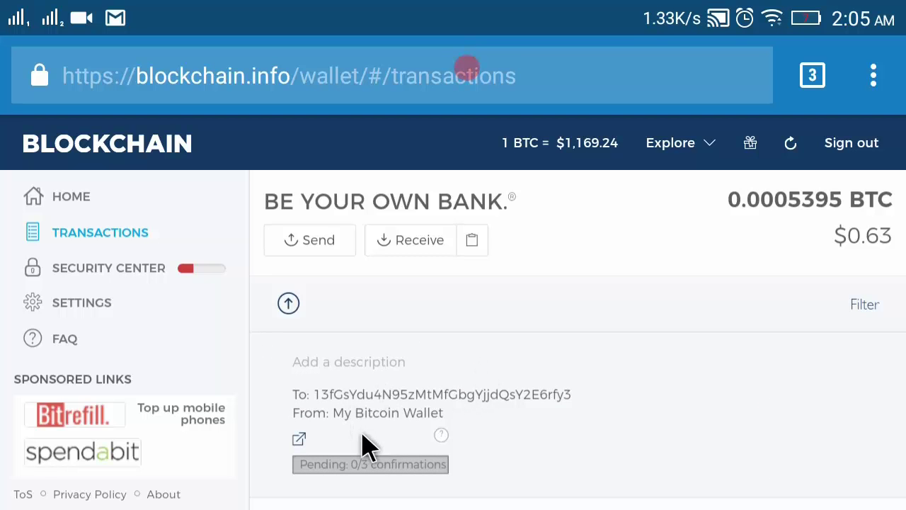
left_click(300, 447)
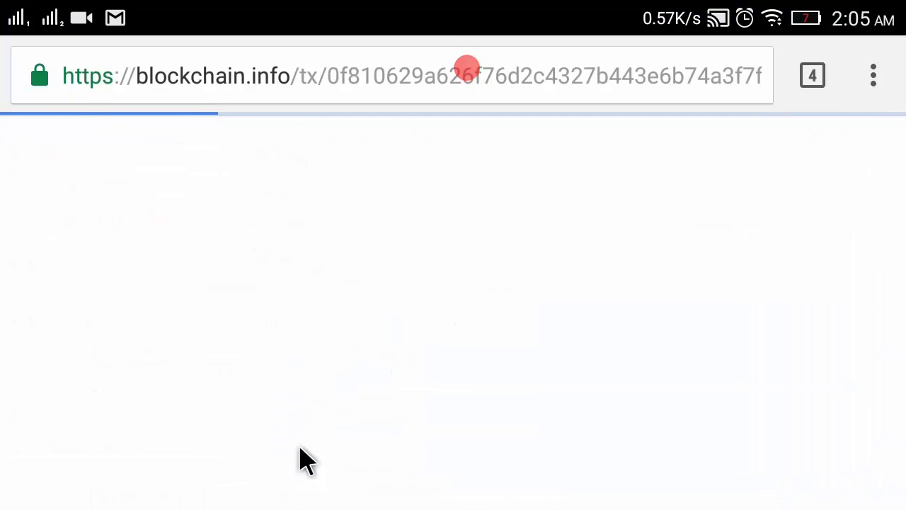
left_click_drag(439, 348, 463, 229)
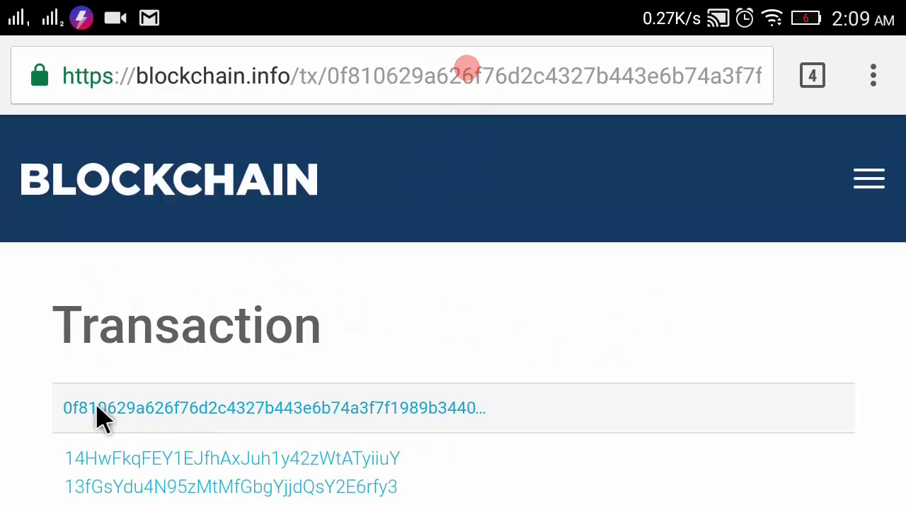
- Switch Chrome to Request desktop site for the transaction page
left_click(874, 75)
left_click_drag(765, 348, 765, 105)
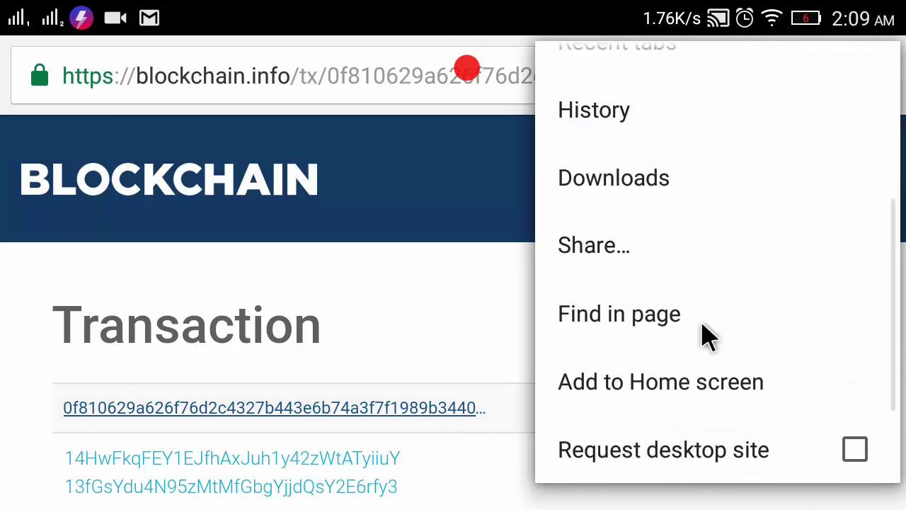
scroll(708, 336, "down", 3)
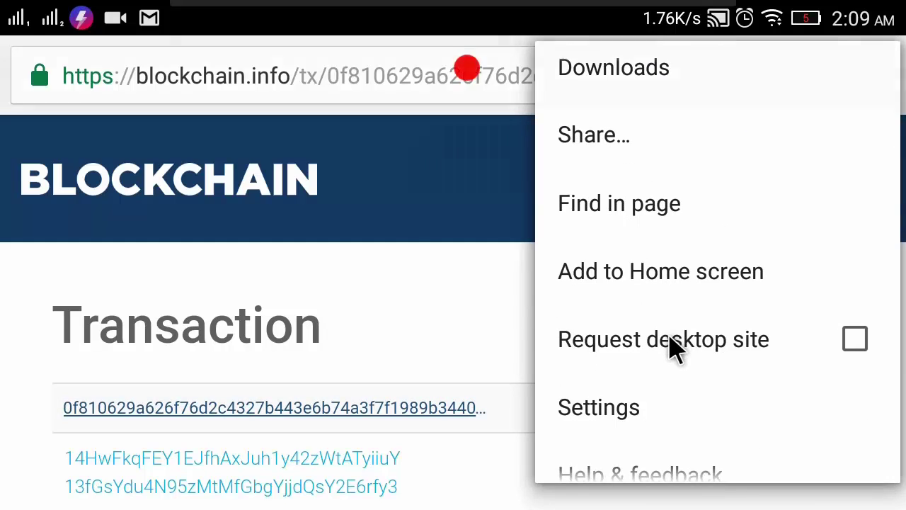
left_click(670, 345)
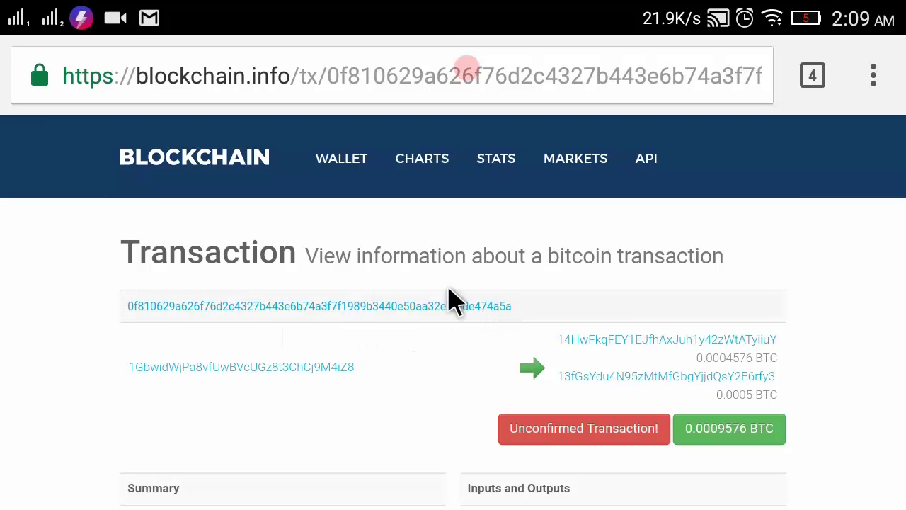
- Select the full transaction hash and copy it
left_click(269, 309)
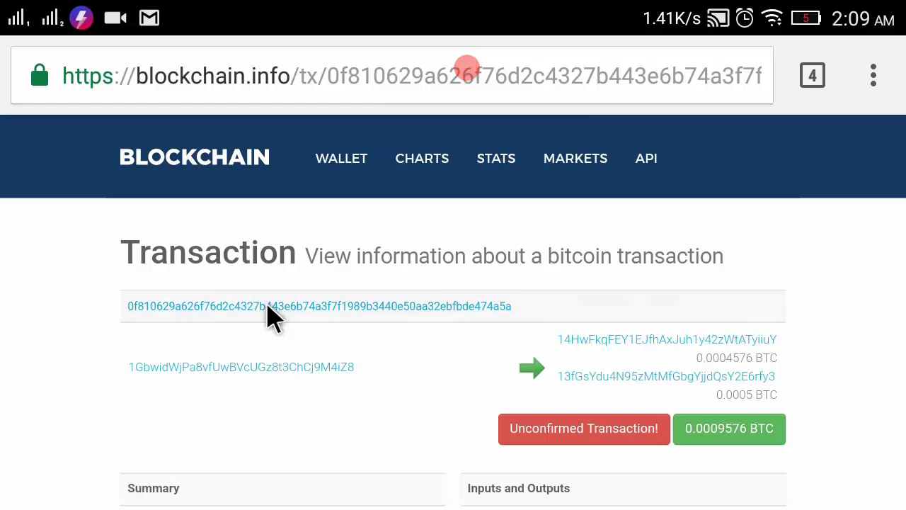
left_click(269, 309)
left_click(128, 310)
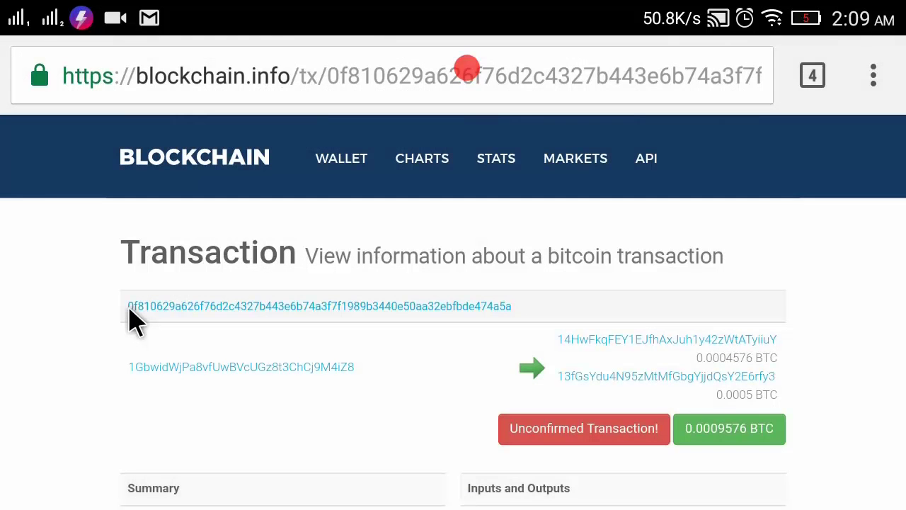
left_click(120, 320)
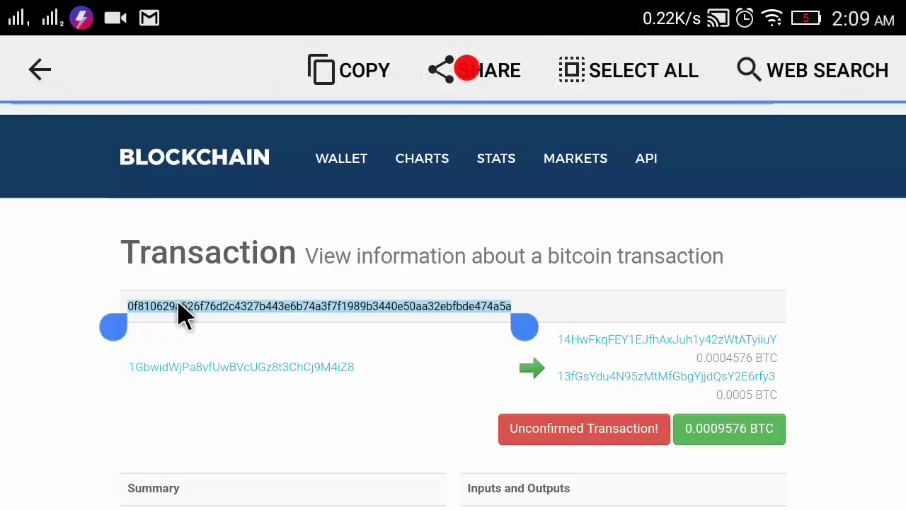
left_click(356, 73)
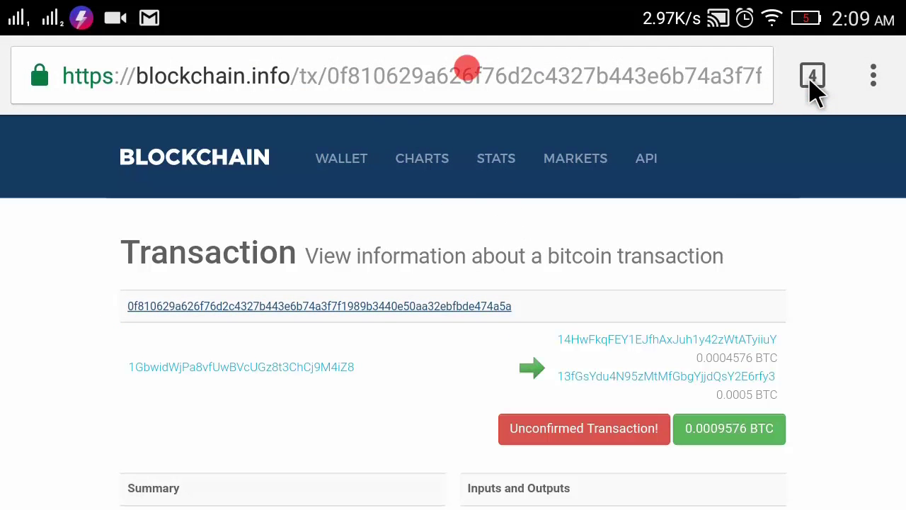
- Switch to the BTChamp upgrade page tab and scroll down to the payment form
left_click(813, 76)
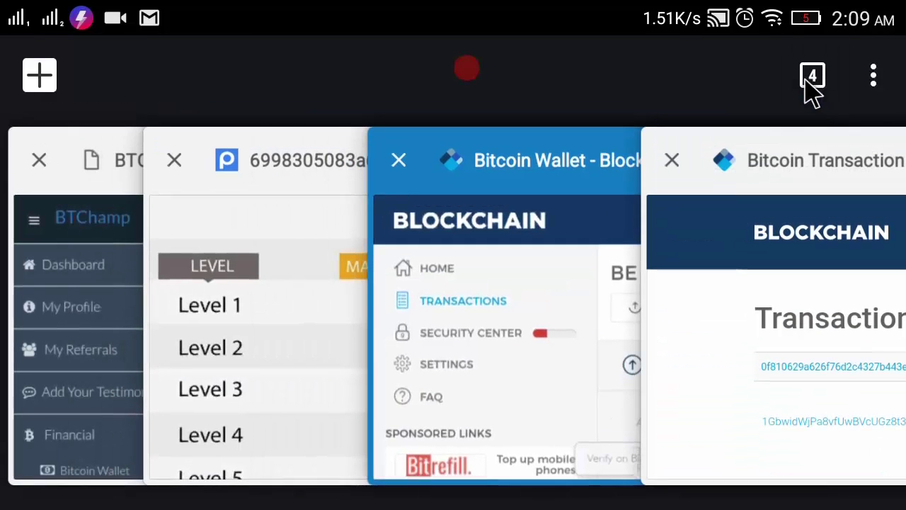
left_click(78, 347)
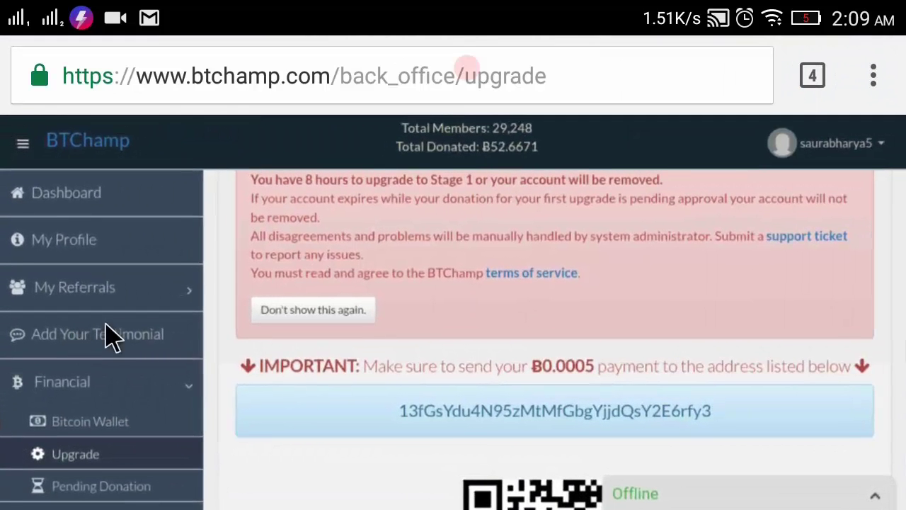
left_click_drag(457, 365, 482, 182)
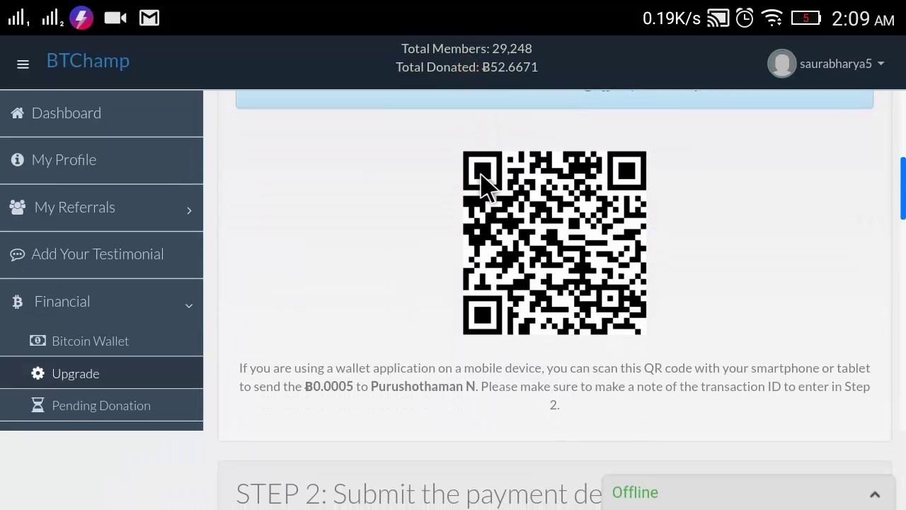
left_click_drag(411, 411, 415, 146)
left_click_drag(461, 404, 485, 152)
left_click_drag(458, 411, 476, 214)
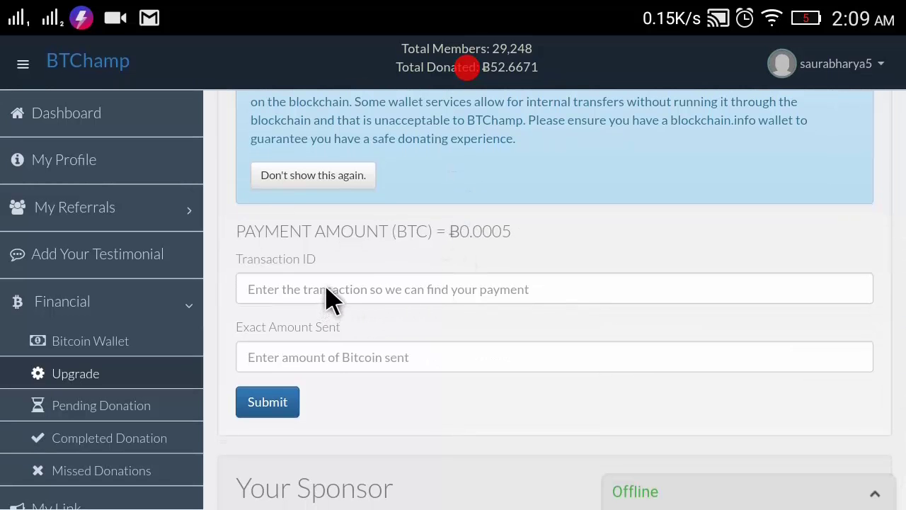
- Paste the copied transaction hash into the Transaction ID field
left_click(374, 297)
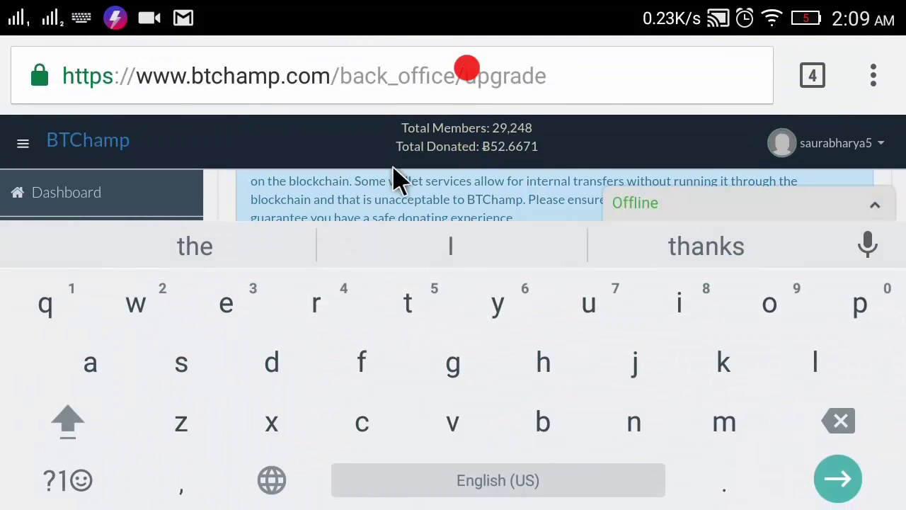
left_click_drag(418, 205, 425, 152)
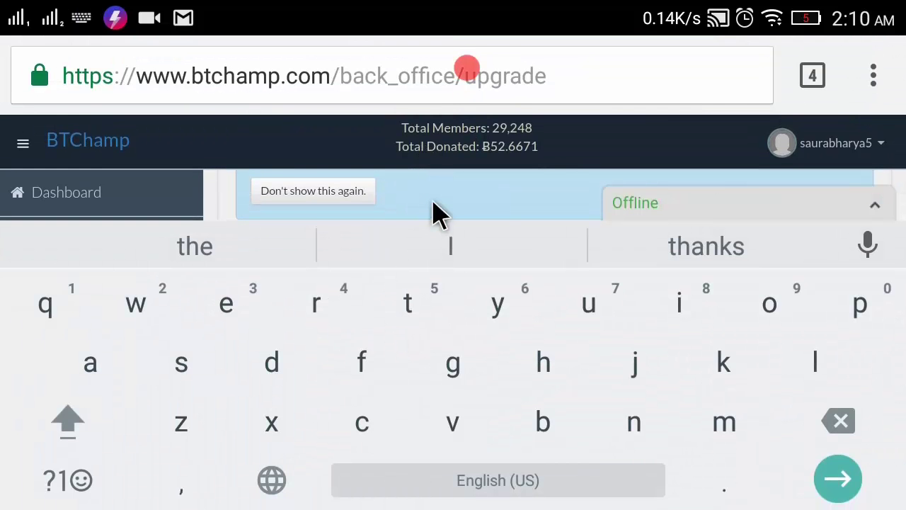
key("Escape")
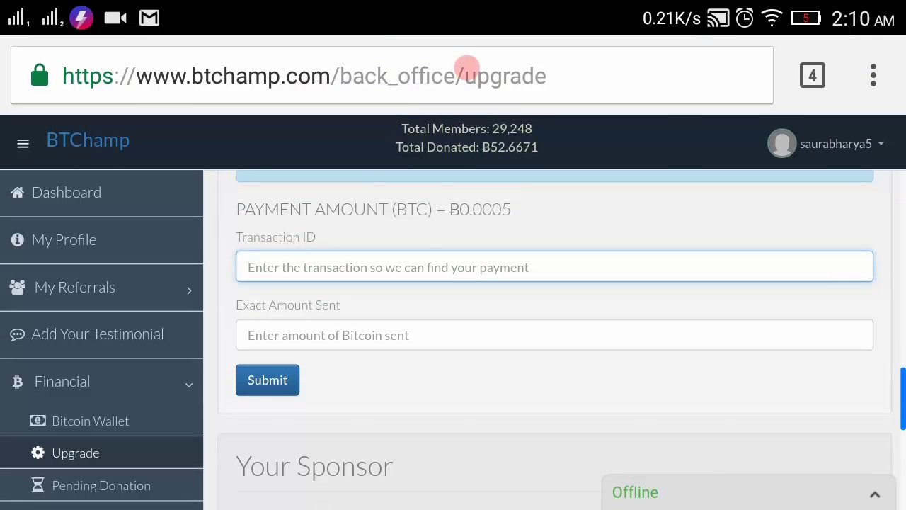
left_click(453, 265)
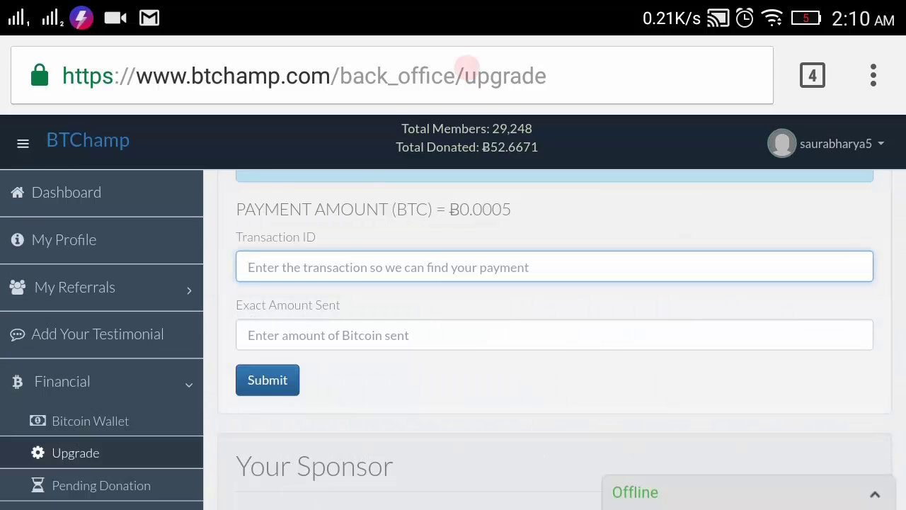
left_click(248, 267)
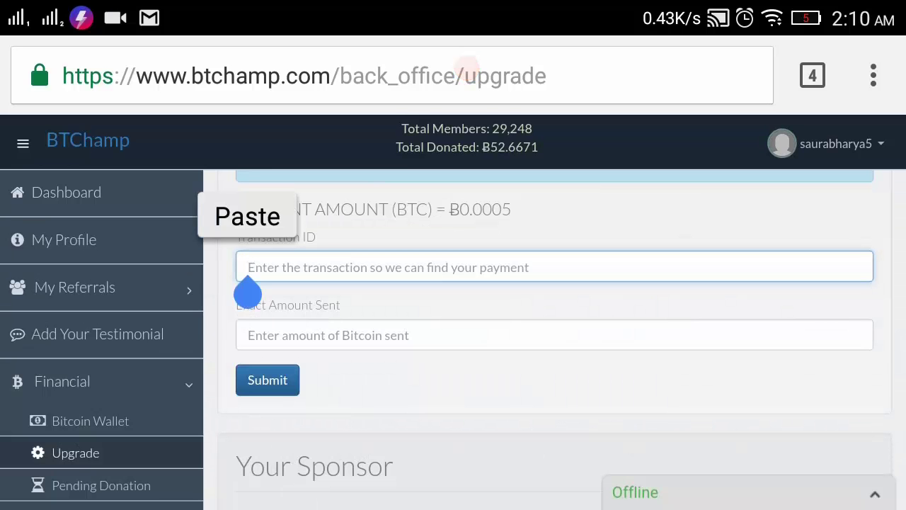
left_click(247, 216)
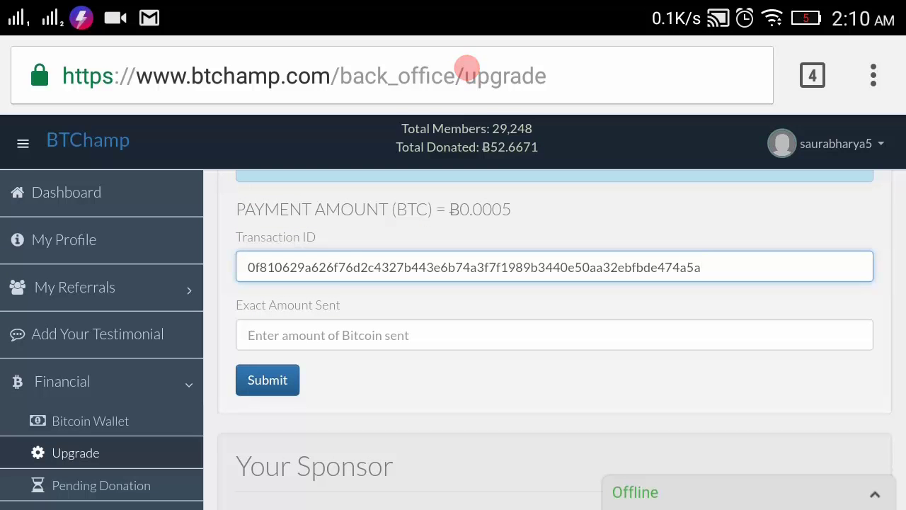
- Enter 0.0005 as the Exact Amount Sent and submit the payment
left_click(339, 337)
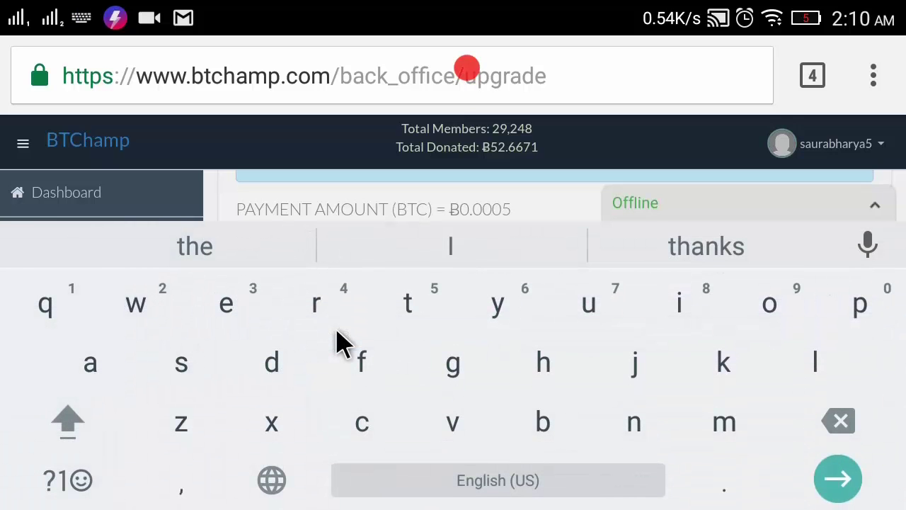
type("0")
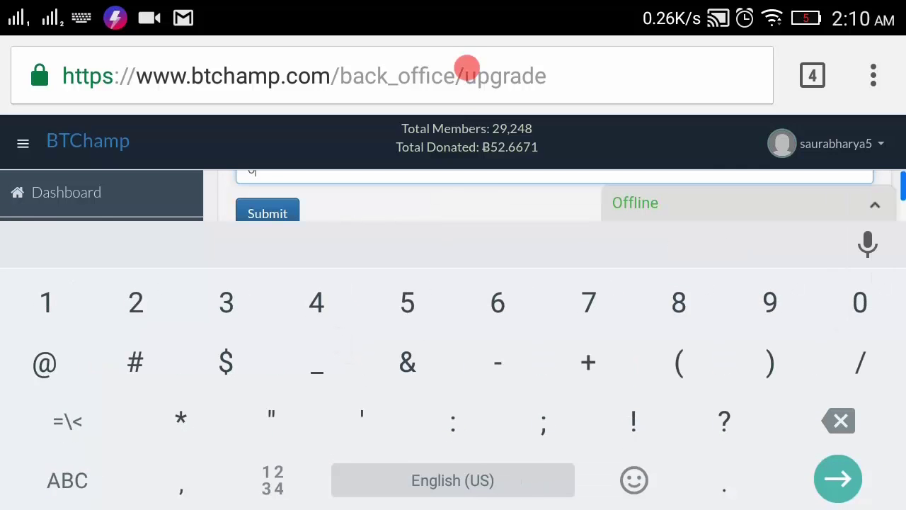
type(".")
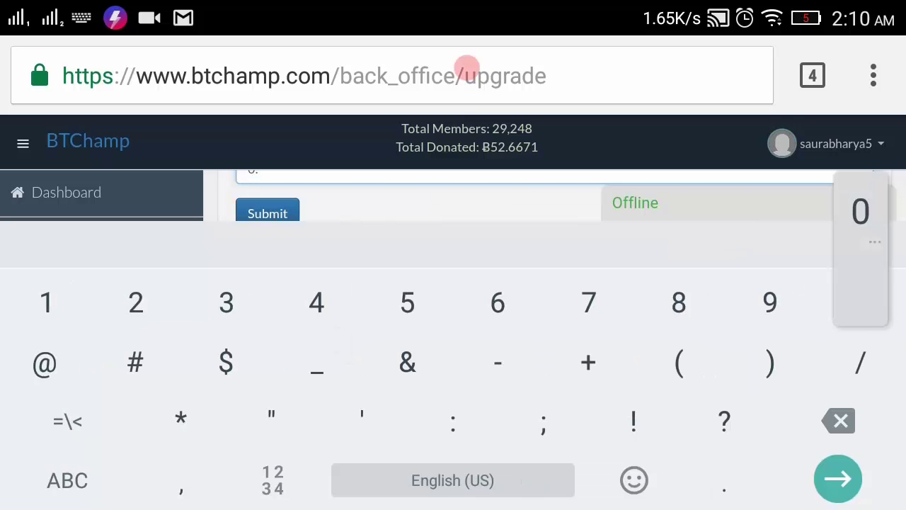
type("0005")
key("Escape")
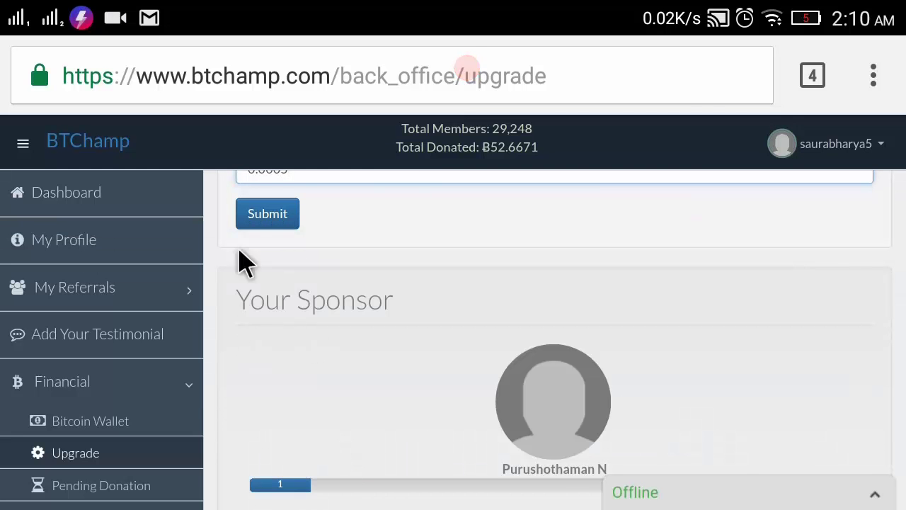
scroll(388, 304, "up", 3)
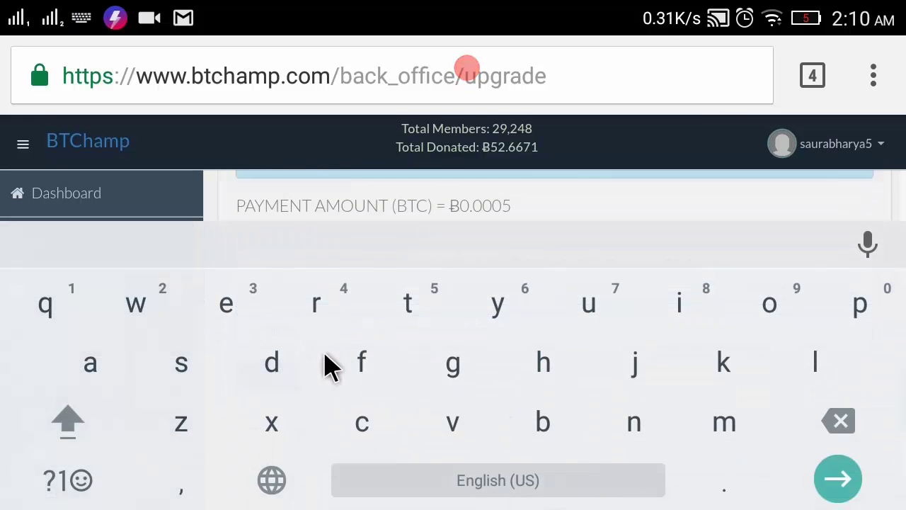
key("Escape")
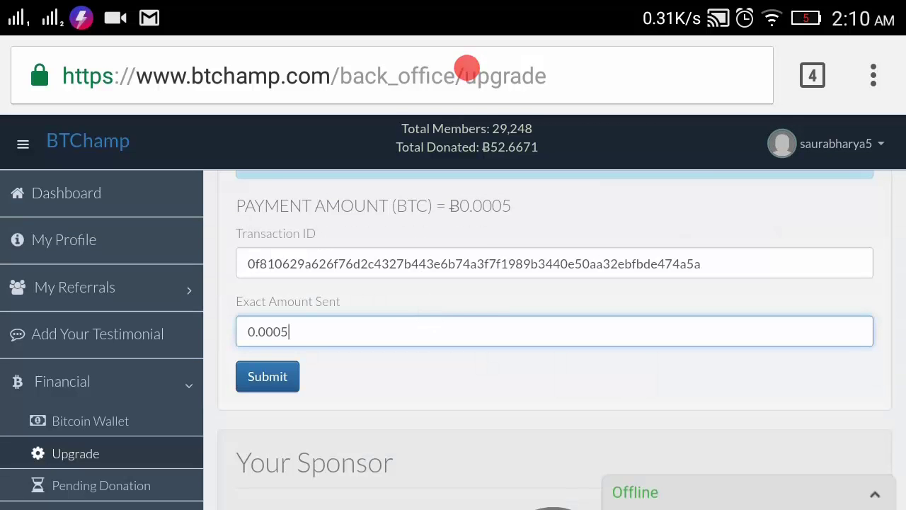
left_click(286, 392)
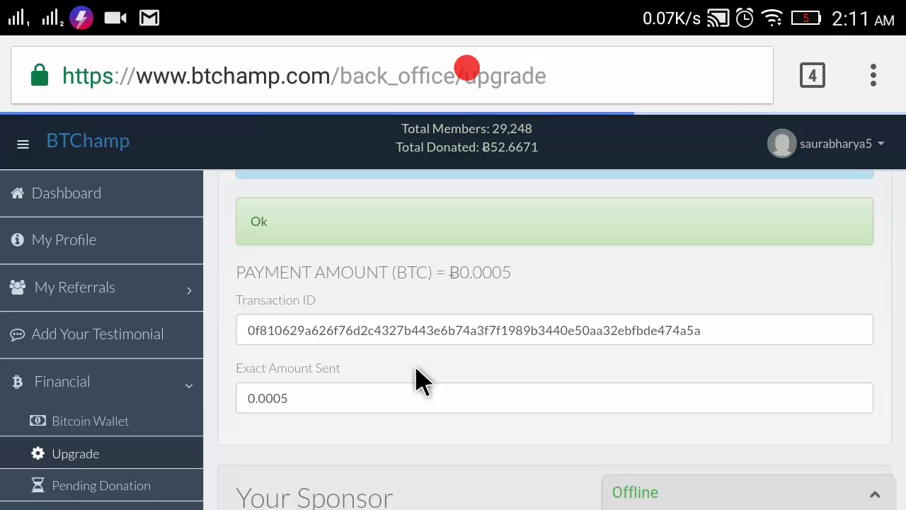
- Scroll through the pending Starter payment details page and back to the top
scroll(418, 382, "down", 10)
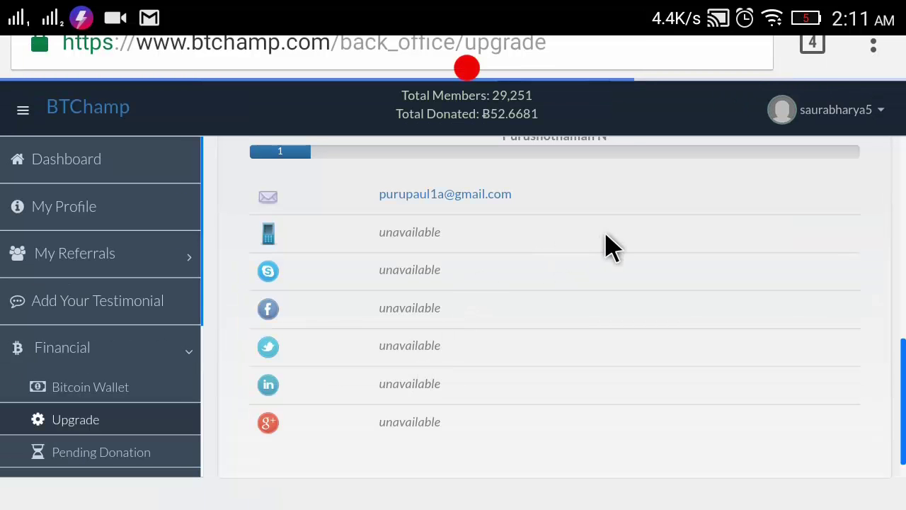
scroll(659, 283, "up", 5)
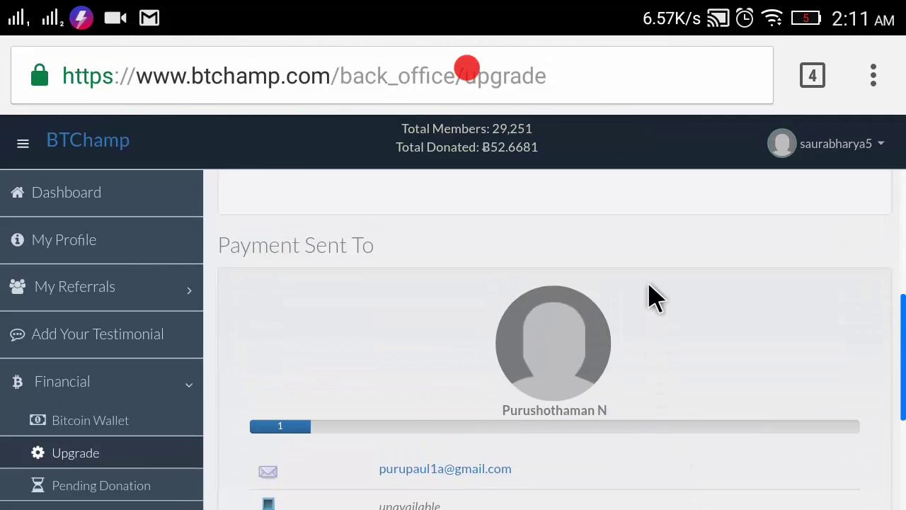
scroll(673, 298, "up", 4)
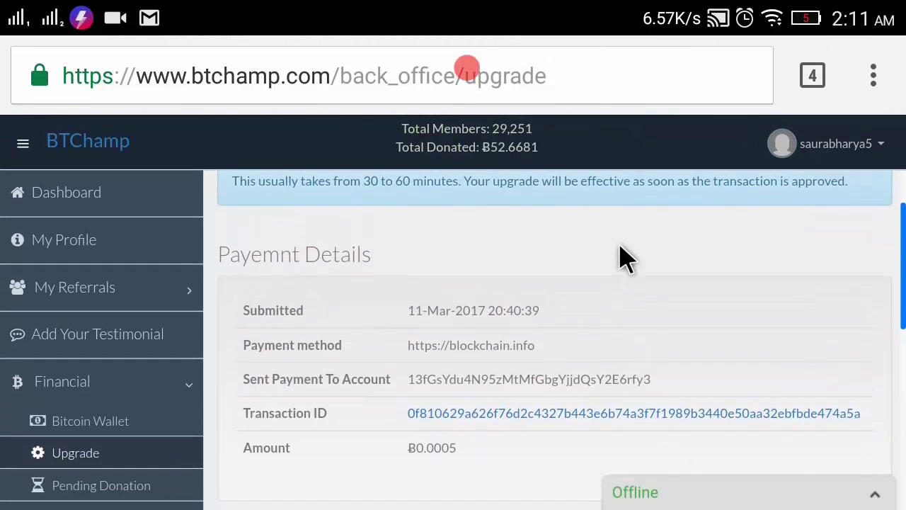
scroll(626, 258, "up", 4)
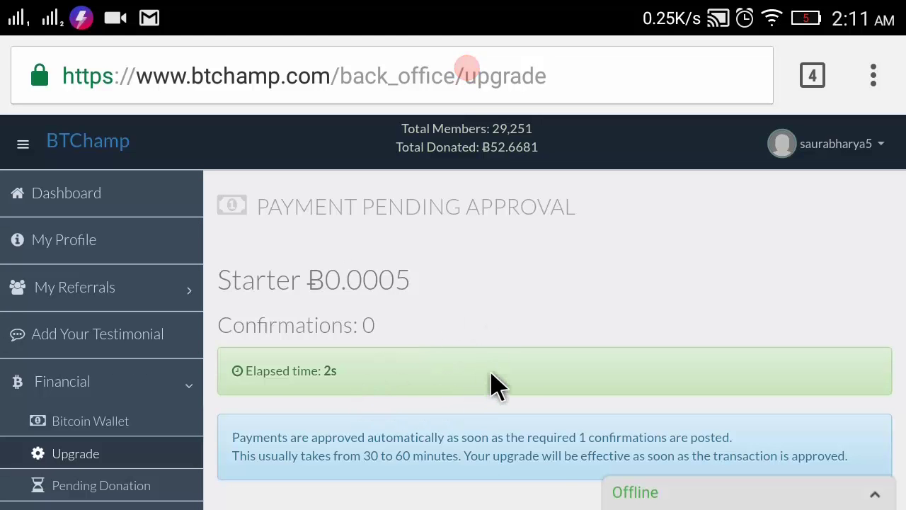
scroll(485, 346, "down", 3)
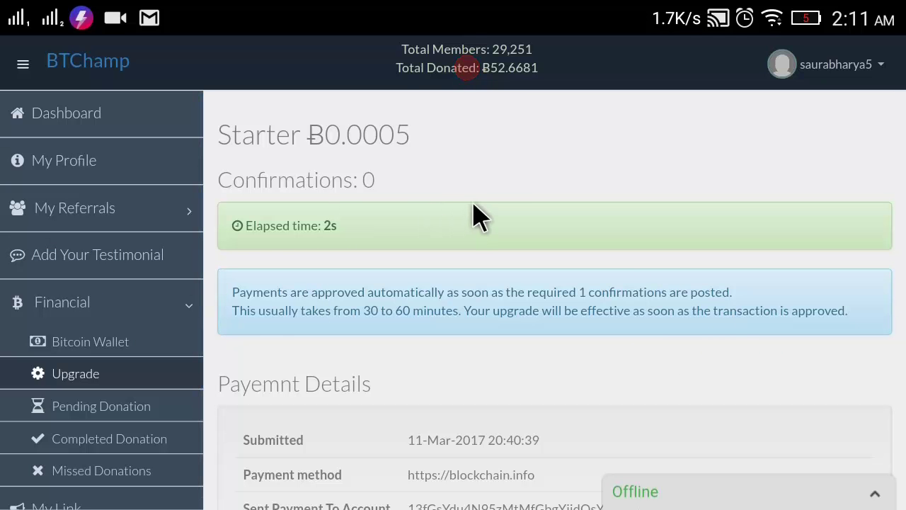
scroll(496, 234, "up", 2)
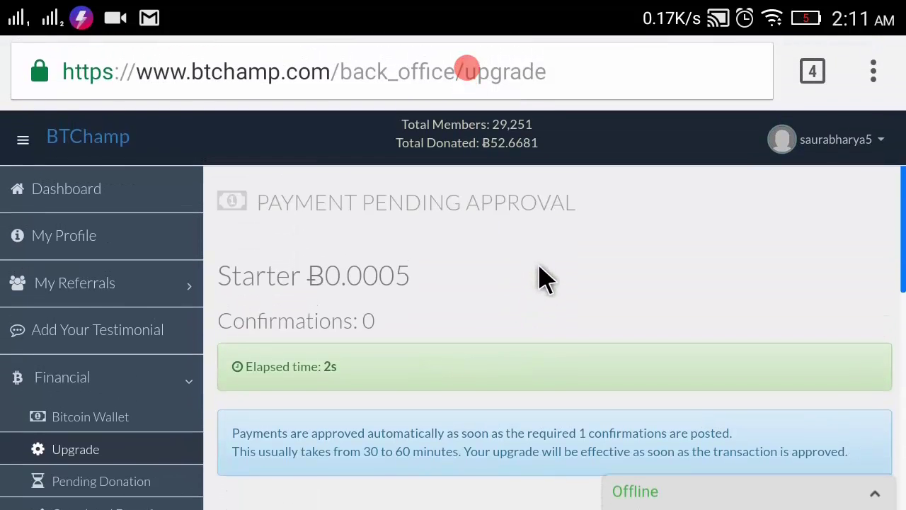
scroll(424, 227, "down", 1)
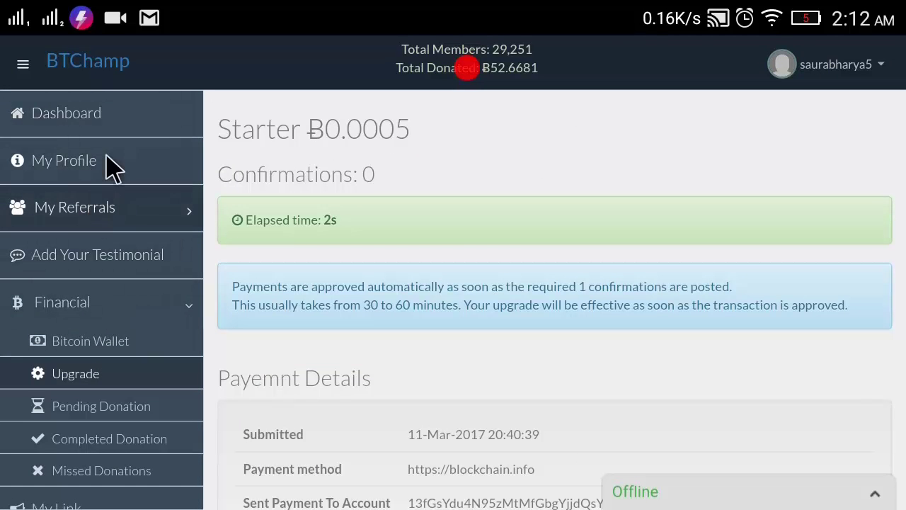
scroll(115, 124, "up", 2)
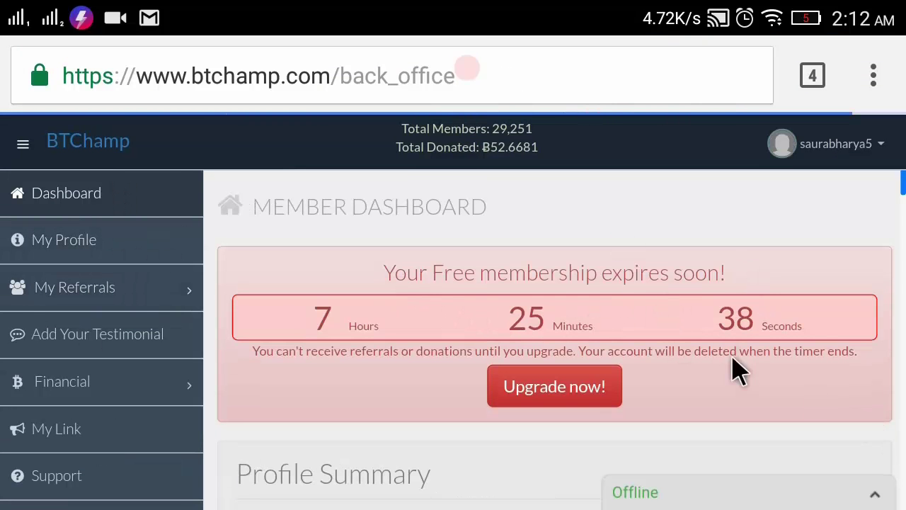
- Open BTChamp Support's 'Upgrade Approved' email from the phone's notifications
scroll(739, 340, "down", 3)
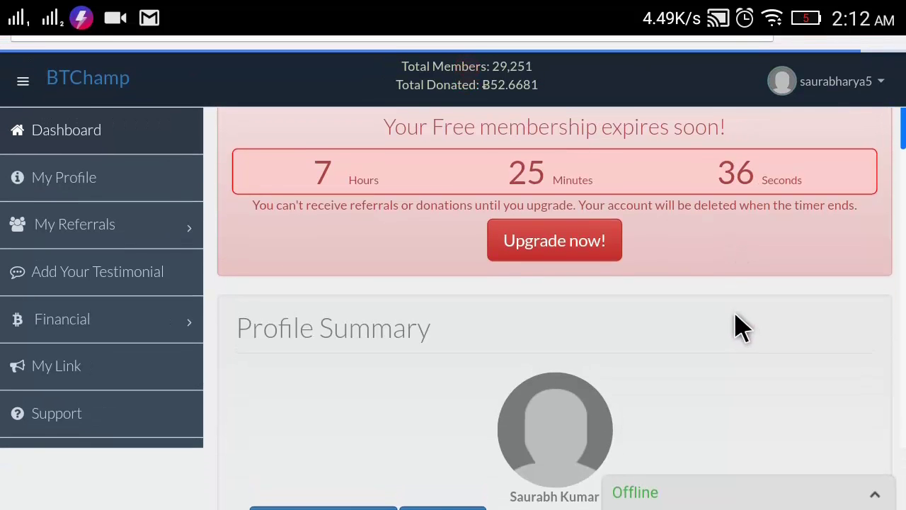
scroll(757, 307, "up", 3)
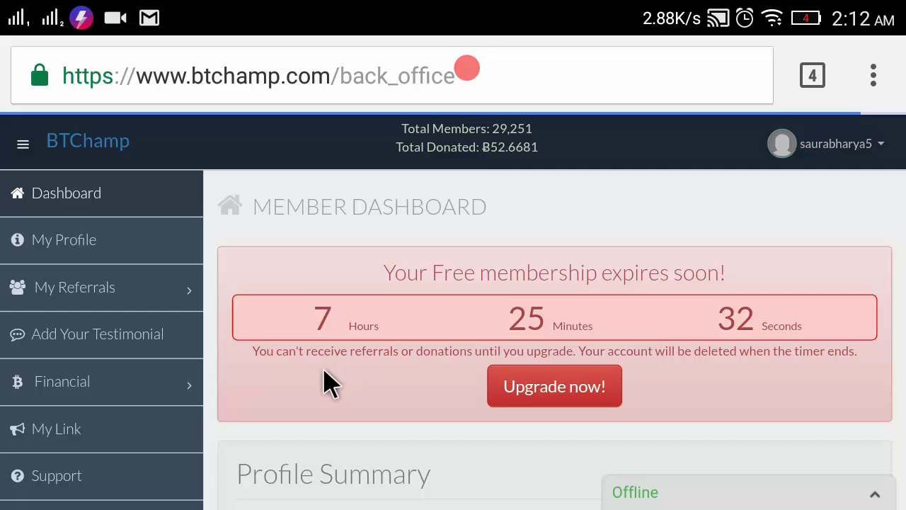
scroll(328, 384, "down", 3)
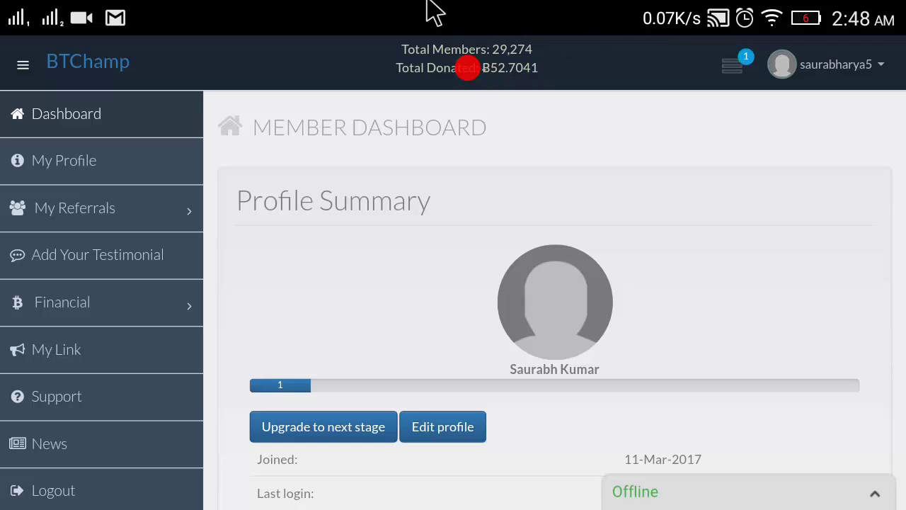
left_click(572, 11)
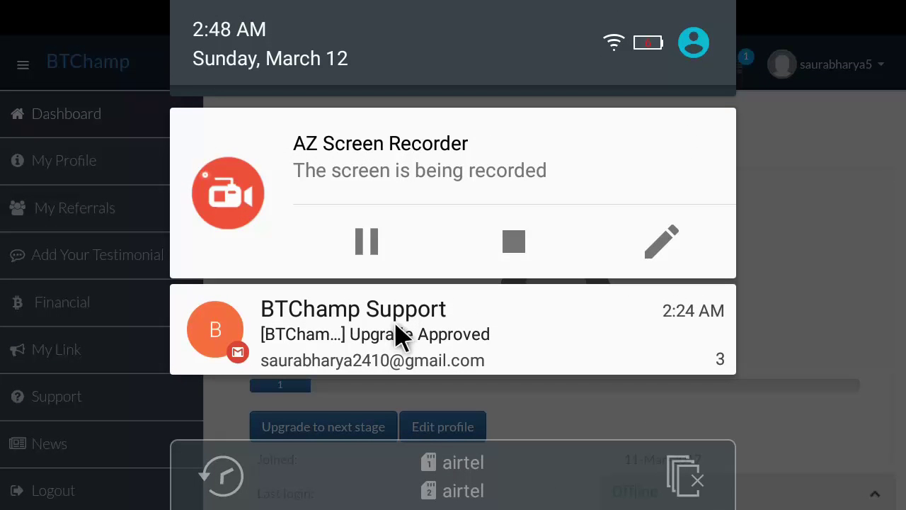
left_click(398, 333)
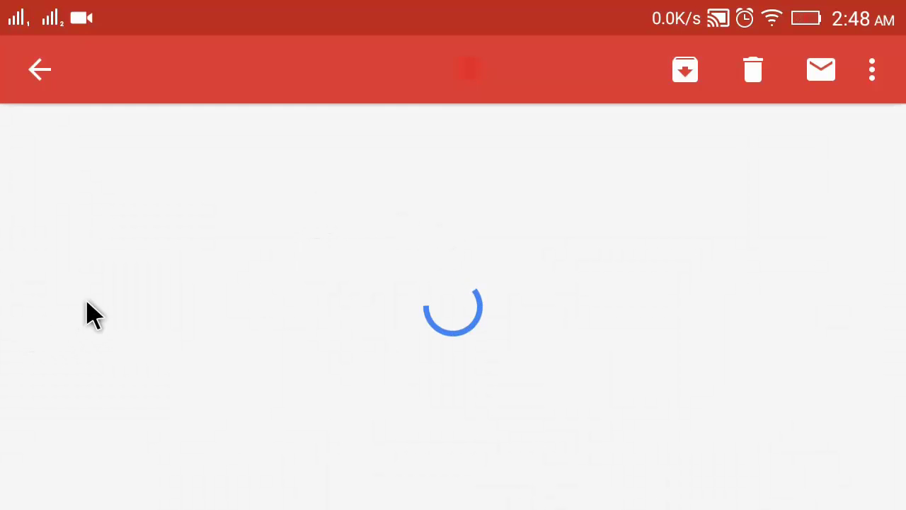
- Read through the Ƀ0.0005 Starter donation approval email, then show recent apps
left_click_drag(318, 404, 348, 229)
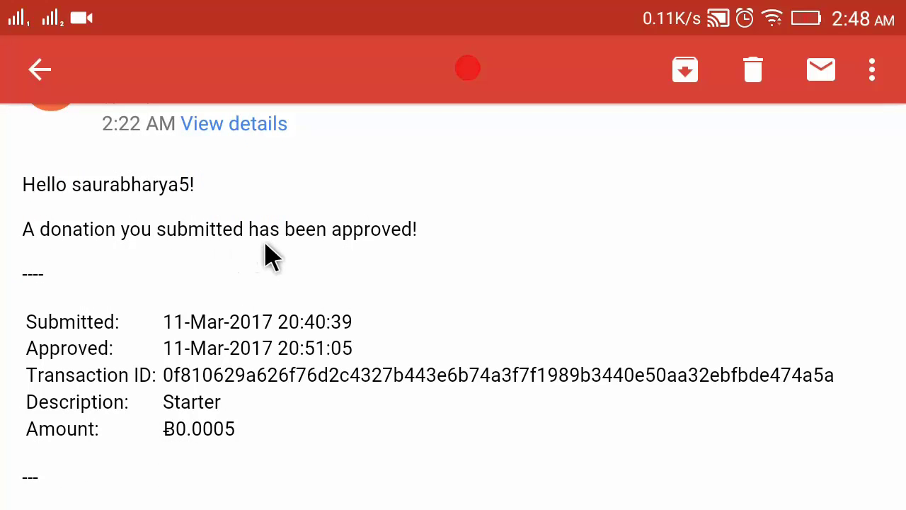
left_click_drag(423, 376, 466, 196)
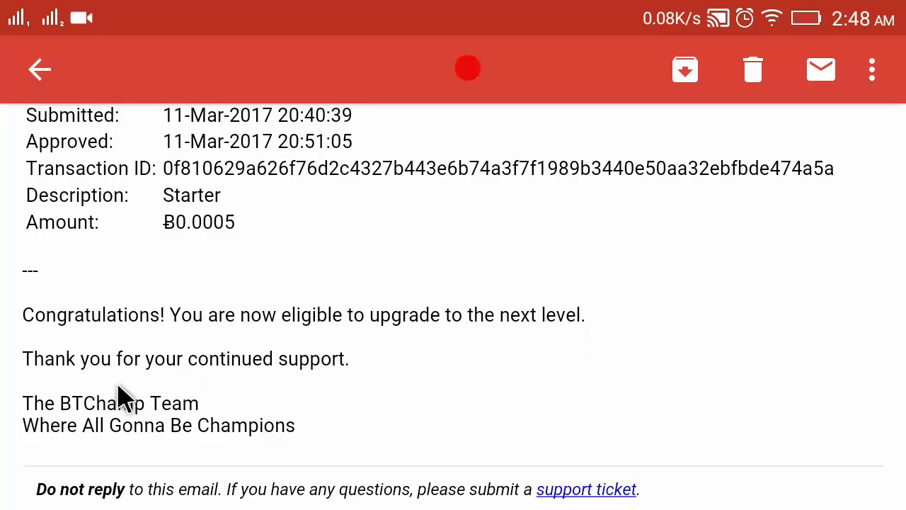
left_click_drag(514, 290, 546, 371)
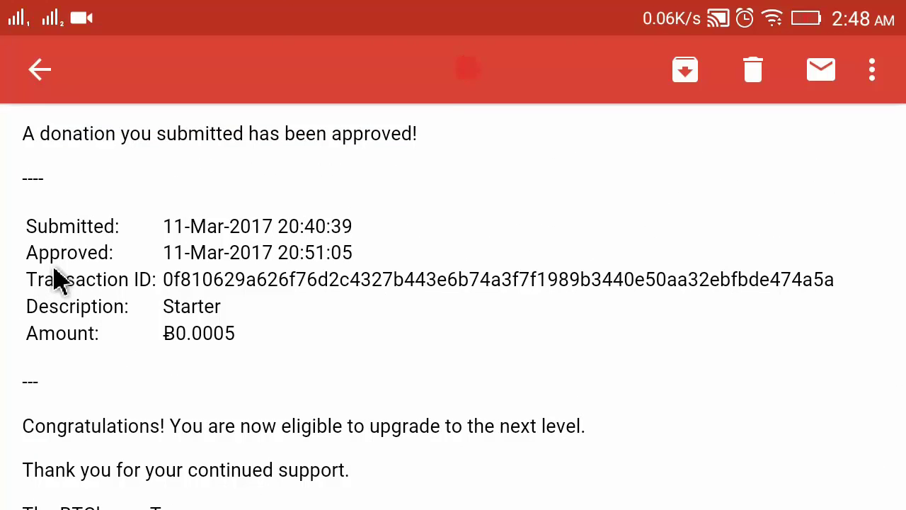
key("alt+Tab")
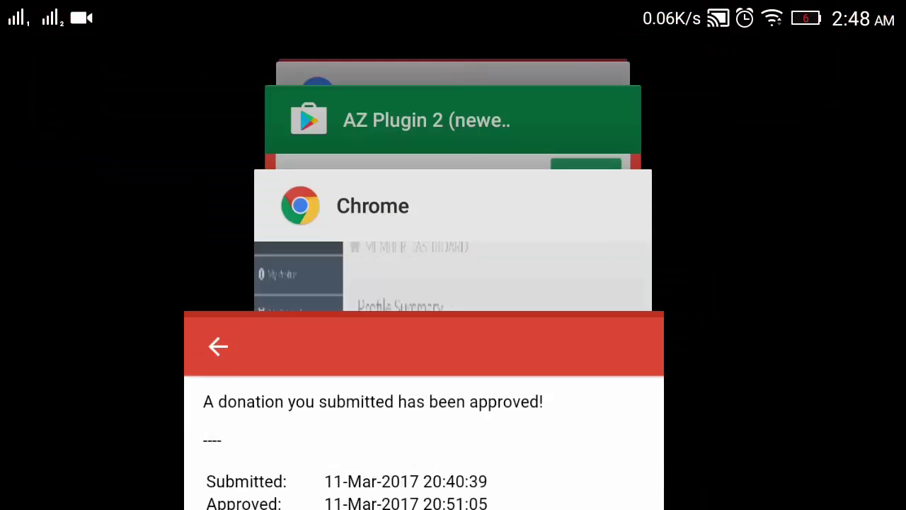
- Return to the BTChamp dashboard in Chrome and check it lists 1 donation sent of Ƀ0.0005
left_click(468, 68)
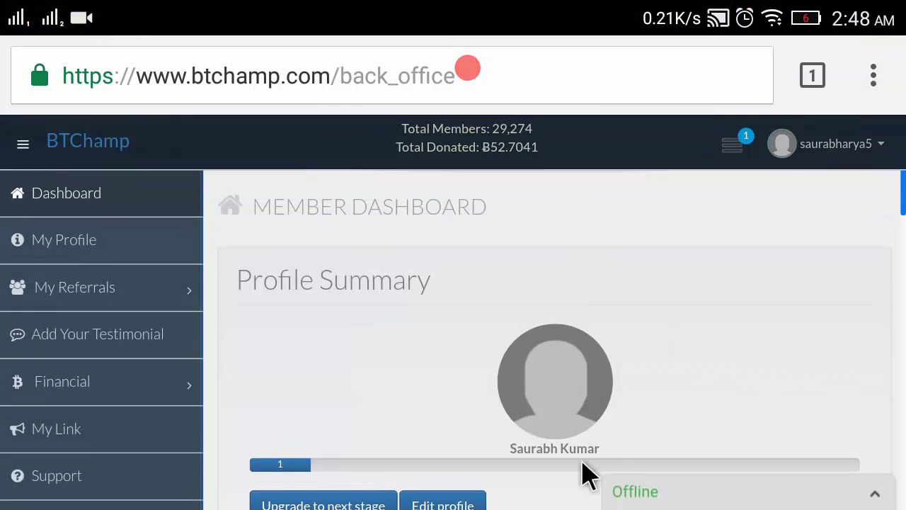
scroll(623, 178, "down", 3)
scroll(779, 168, "up", 3)
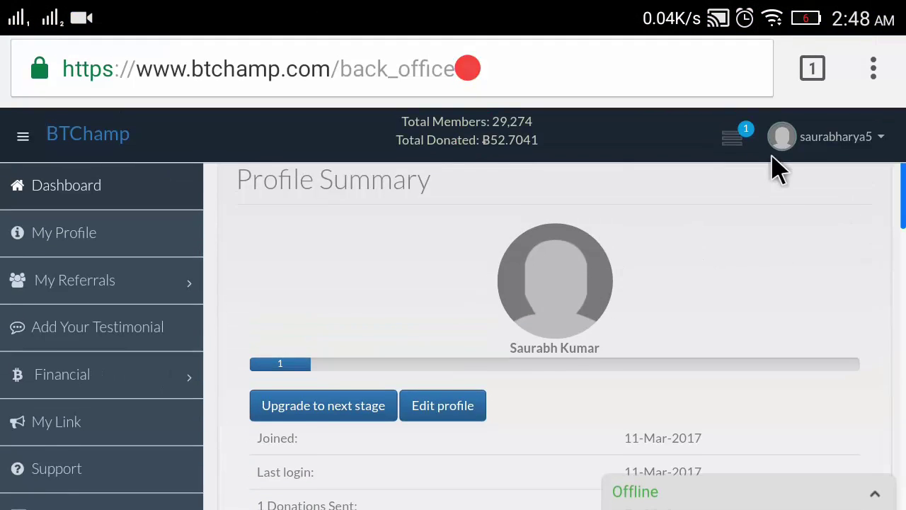
scroll(719, 223, "down", 6)
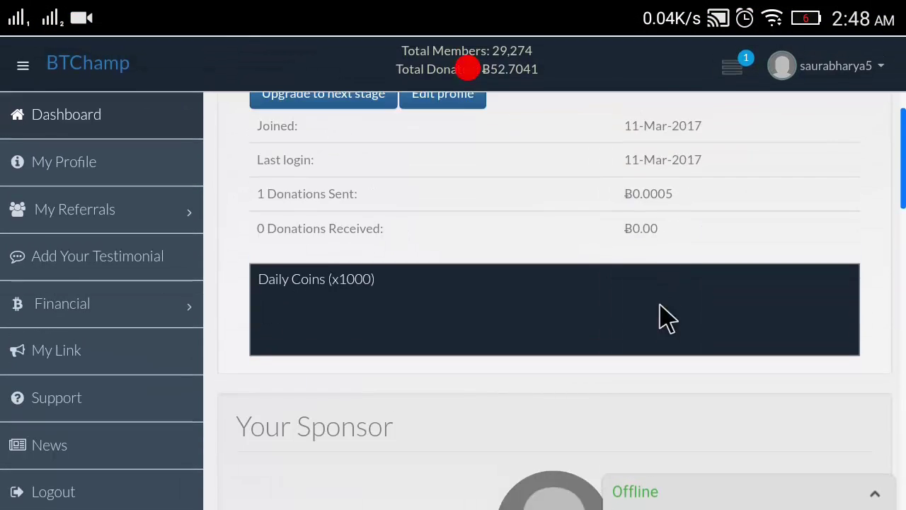
scroll(662, 368, "up", 3)
scroll(663, 425, "up", 1)
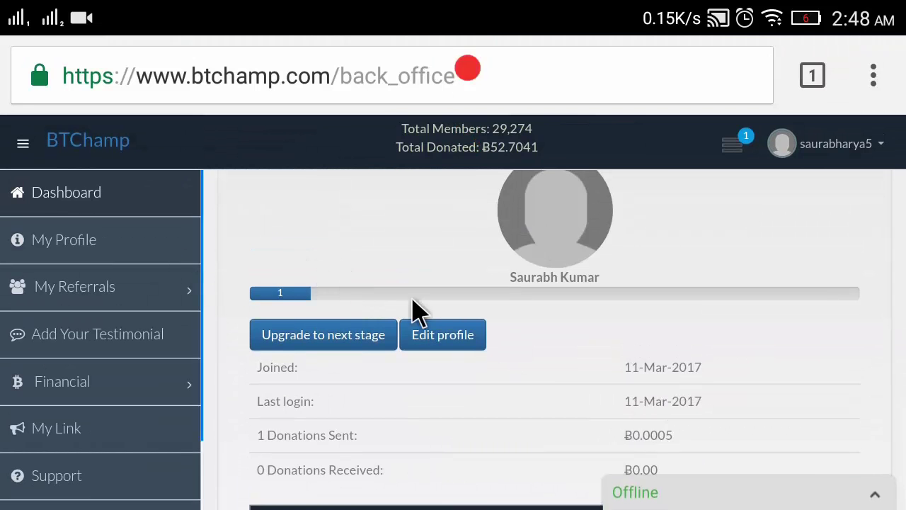
scroll(609, 247, "down", 4)
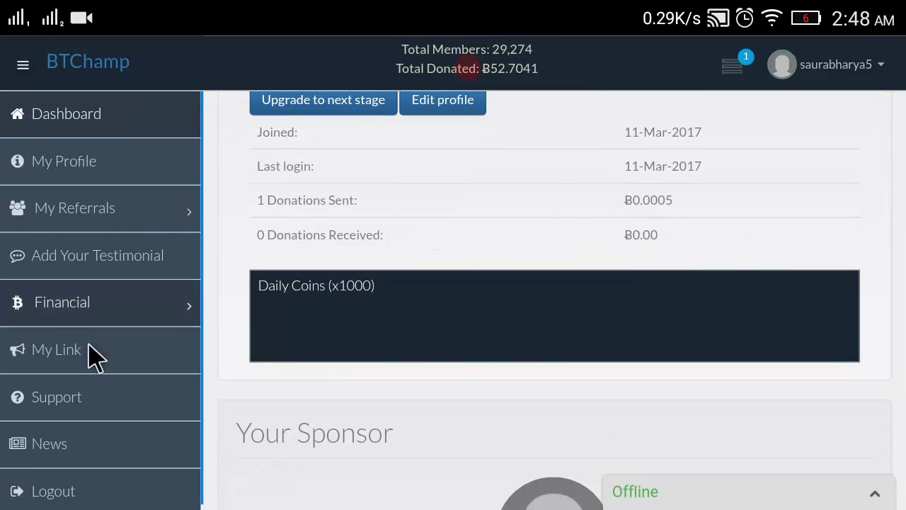
scroll(528, 153, "down", 3)
scroll(538, 135, "down", 2)
scroll(587, 262, "up", 3)
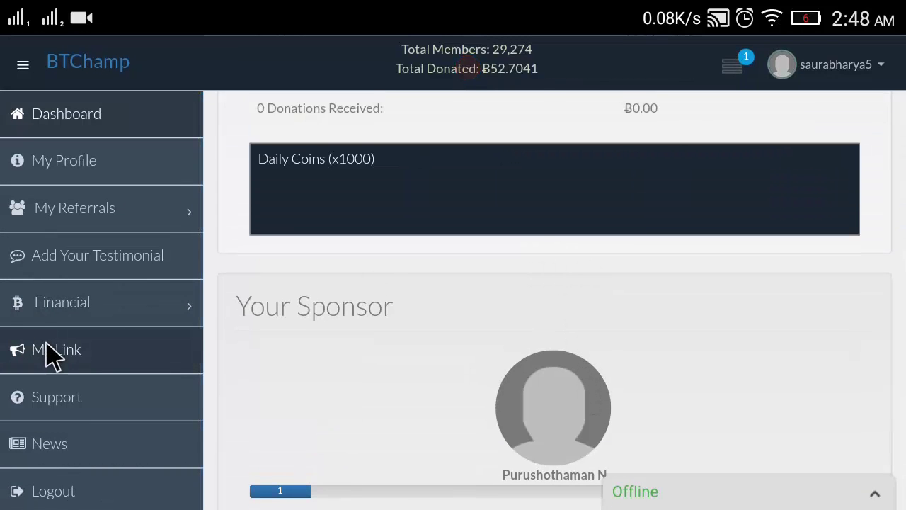
scroll(64, 354, "up", 1)
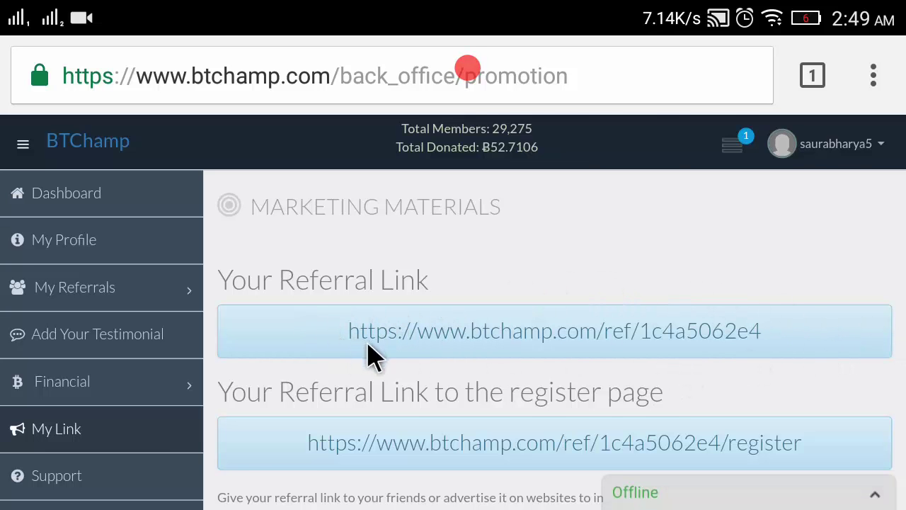
- Scroll through the referral links and promotional banners, then return to the Dashboard
scroll(718, 318, "down", 3)
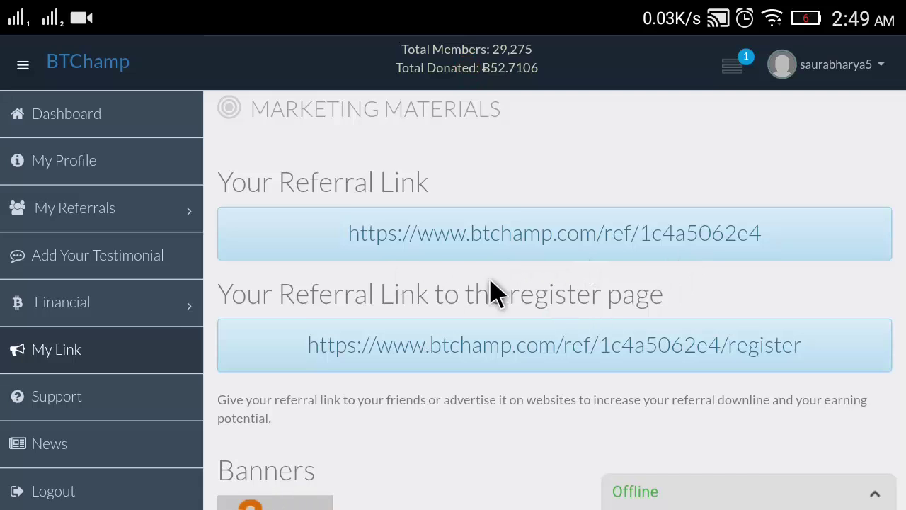
scroll(491, 293, "down", 3)
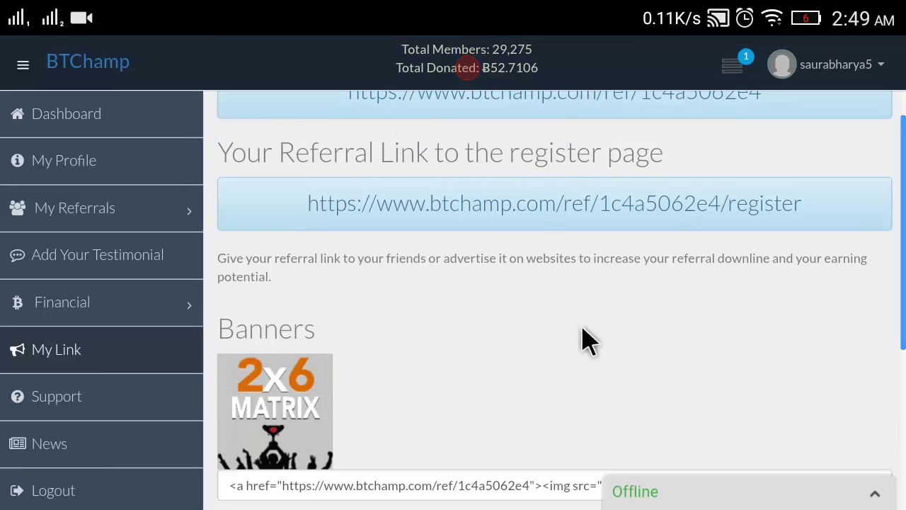
scroll(585, 336, "down", 5)
scroll(667, 136, "up", 10)
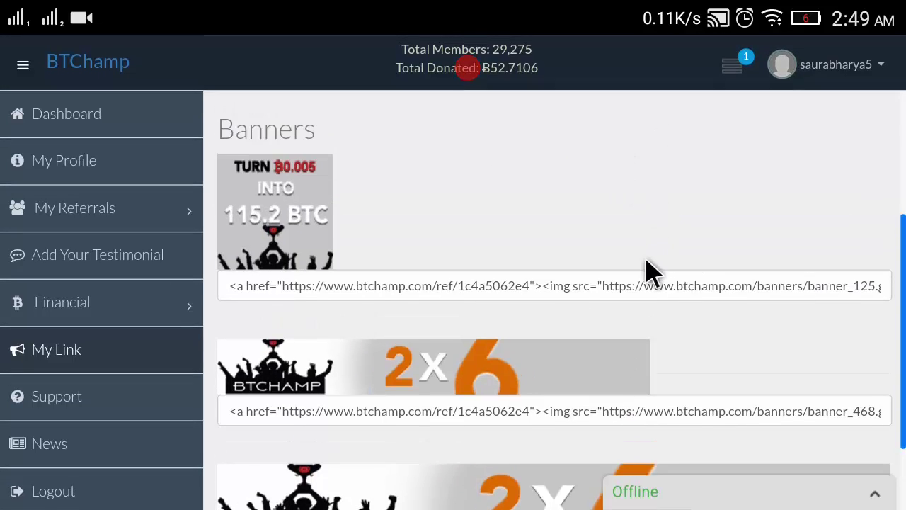
scroll(556, 311, "up", 2)
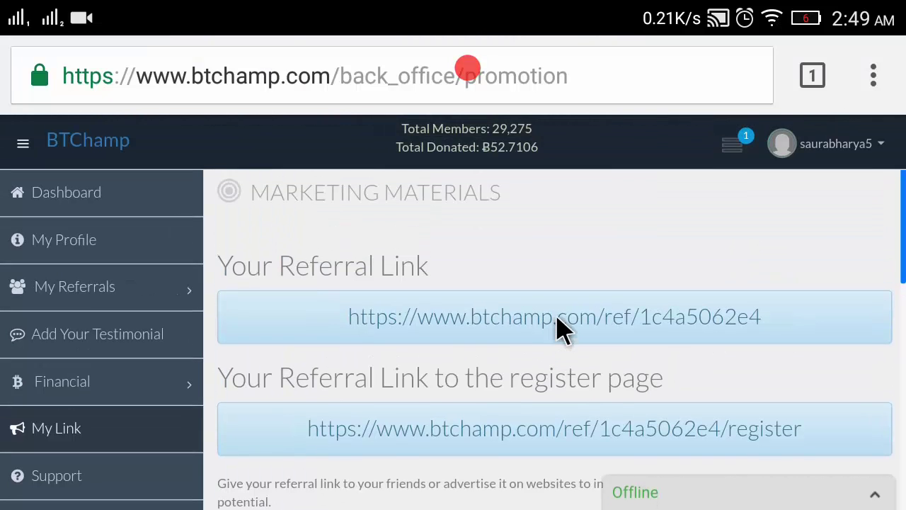
left_click(129, 201)
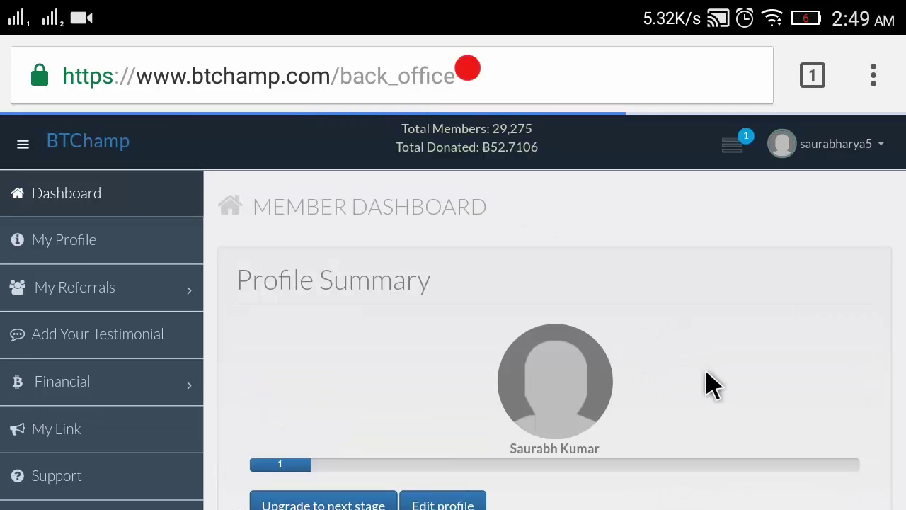
- Scroll the dashboard down to the Donations Sent row, then swipe back to the top
scroll(701, 319, "down", 1)
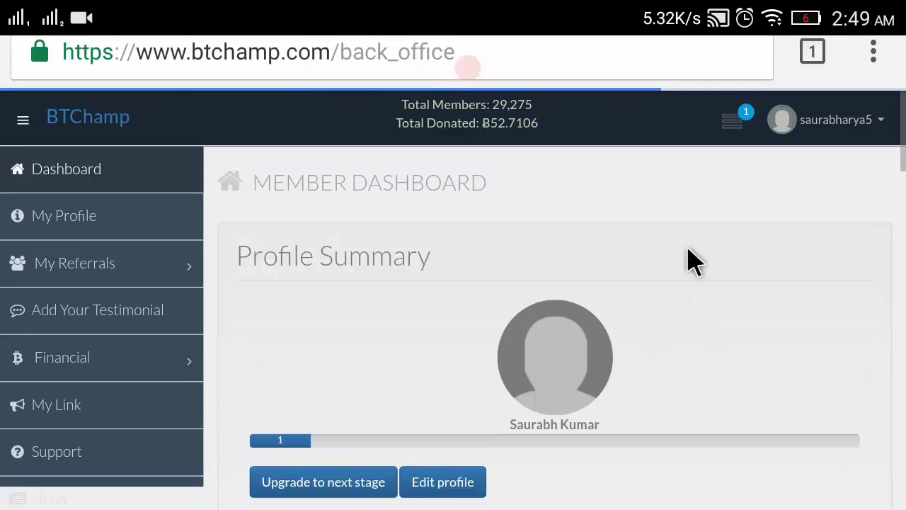
scroll(694, 262, "down", 1)
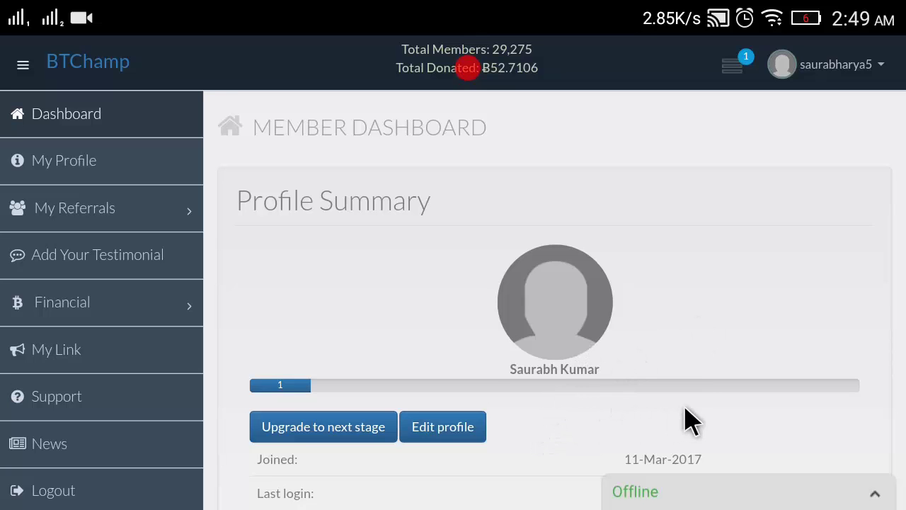
scroll(694, 356, "down", 5)
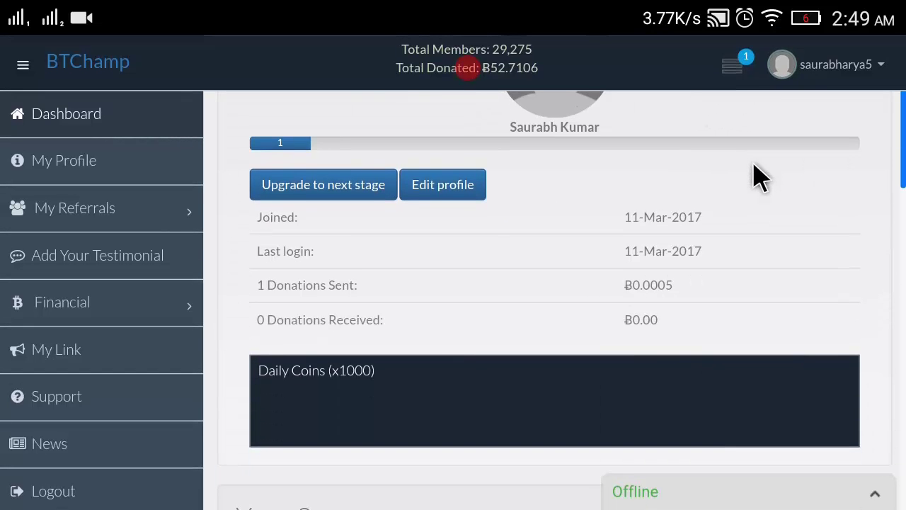
left_click_drag(761, 177, 763, 469)
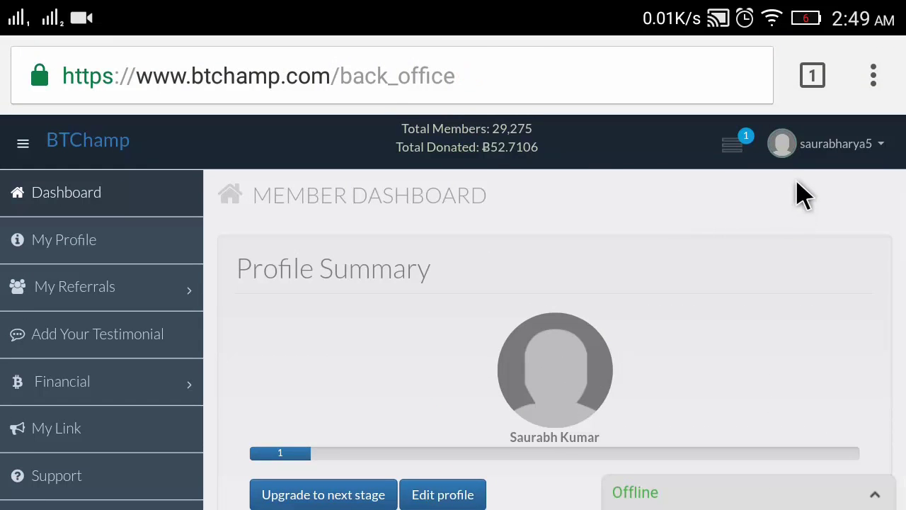